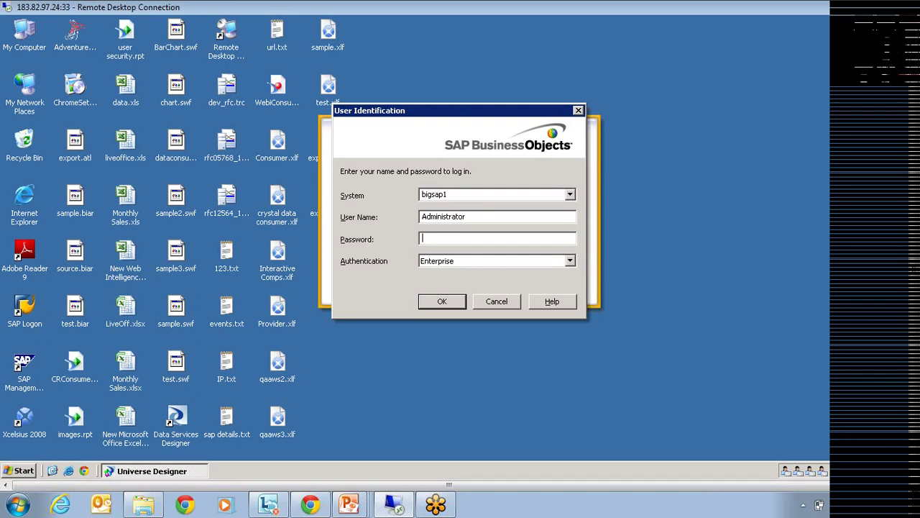
Log in with the password, dismiss the Quick Design Wizard, and show the recent universes in the File menu.
type("*****")
key("Return")
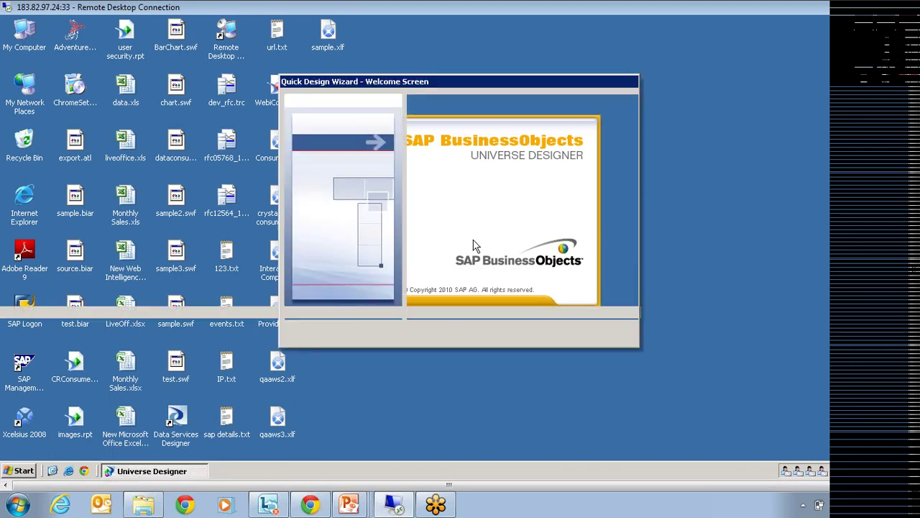
key("Escape")
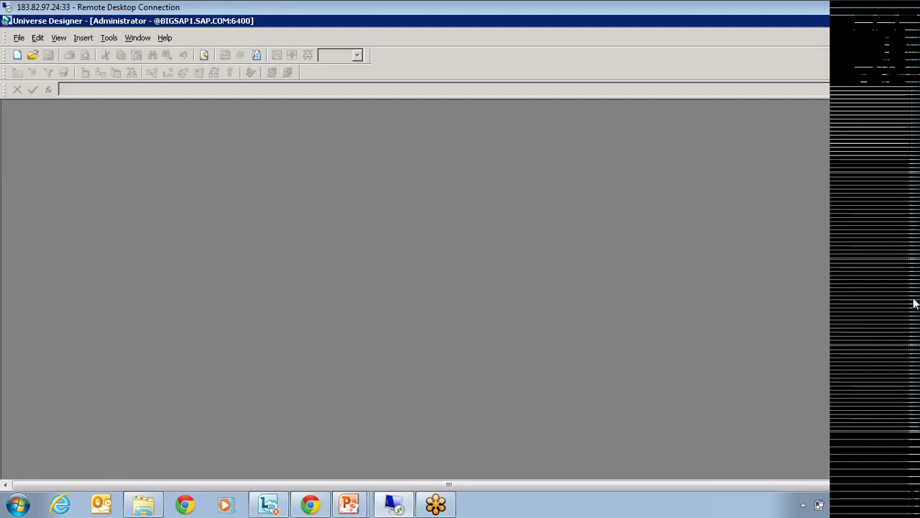
left_click(19, 37)
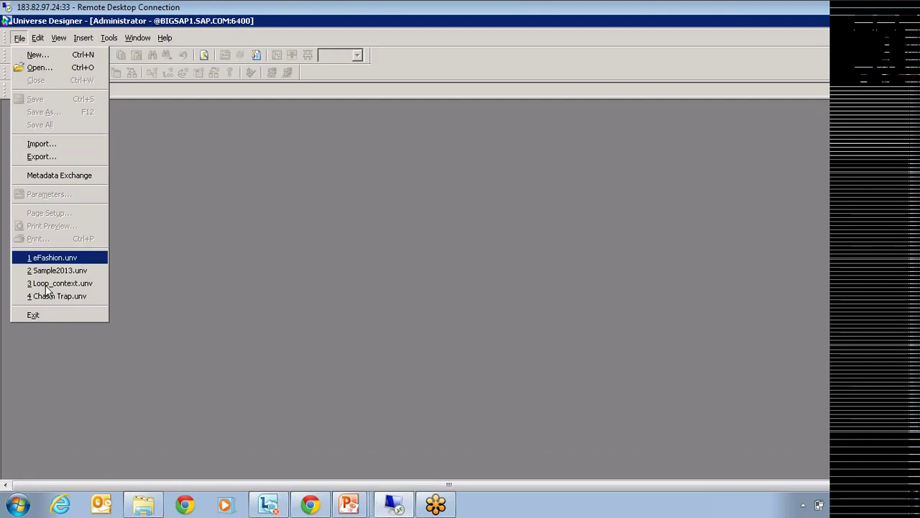
Open Sample2013.unv, view the Calendar_year_lookup–Shop_facts join unchanged, and expand Time Period and Store Info.
left_click(66, 270)
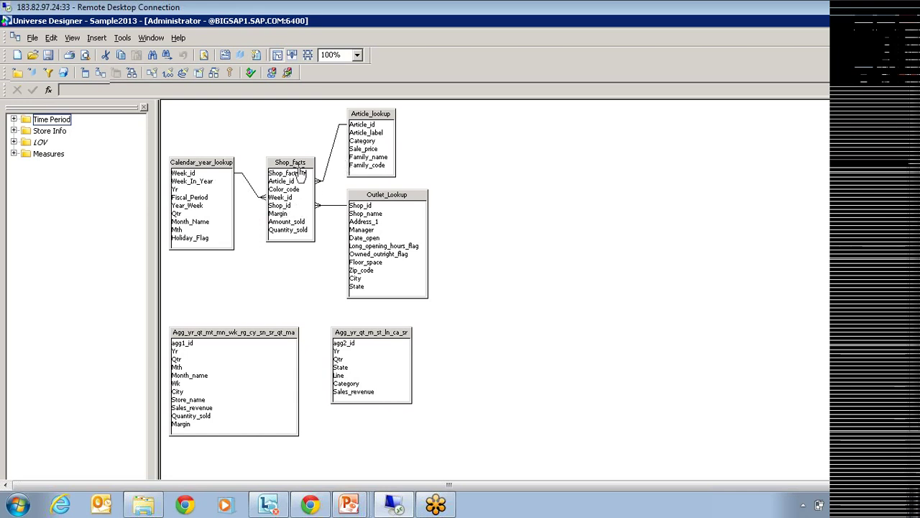
double_click(252, 193)
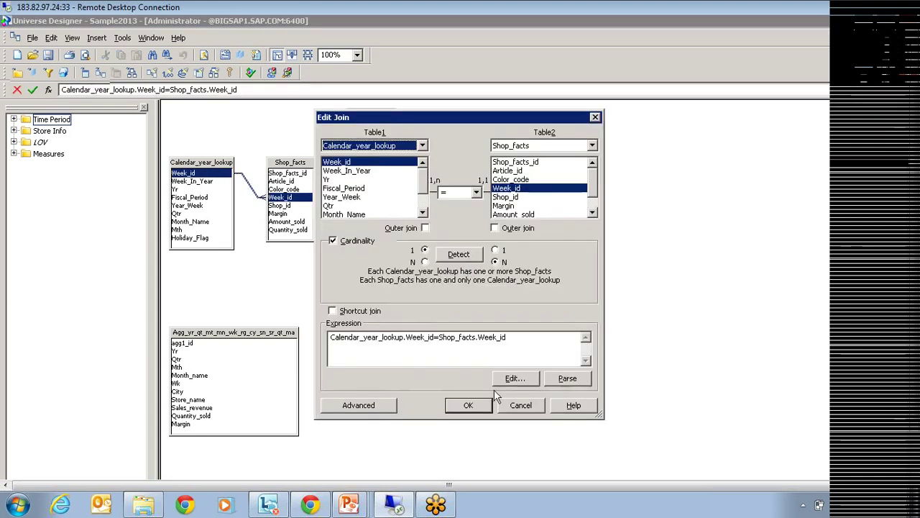
left_click(527, 406)
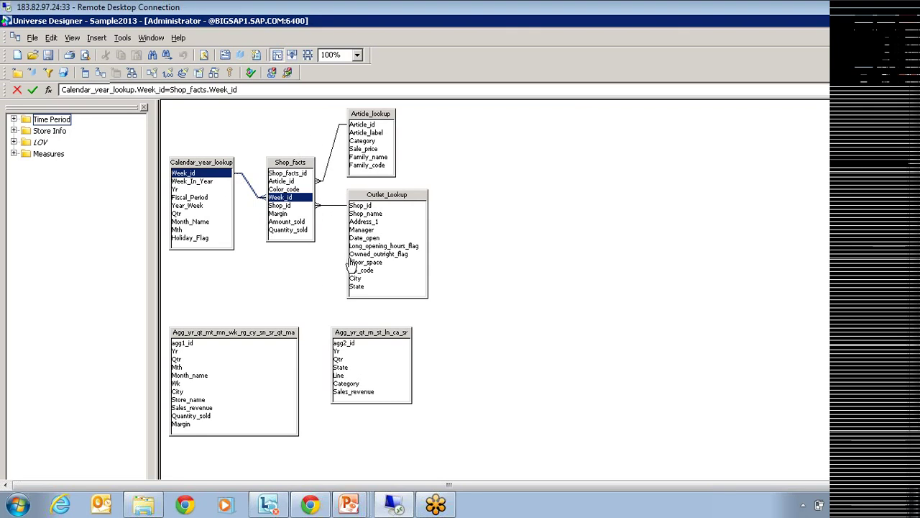
left_click(14, 120)
left_click(13, 166)
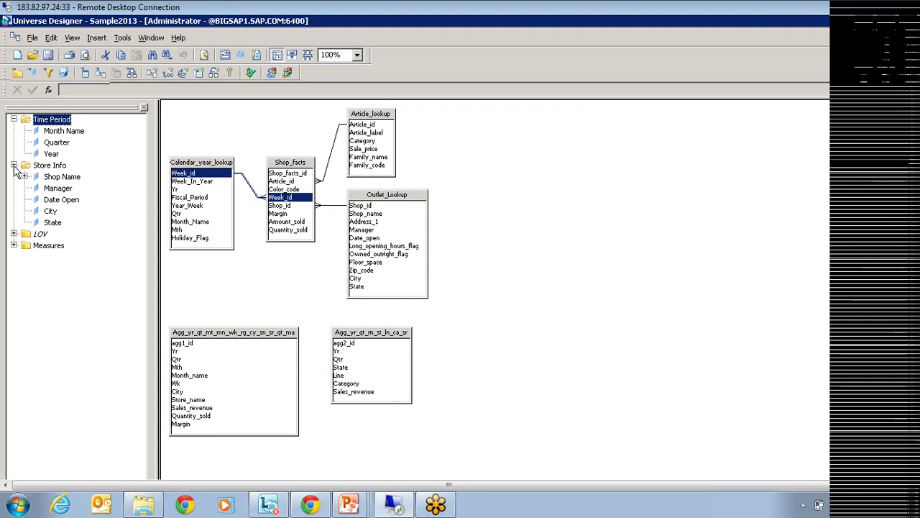
Check Shop Name's qualification properties, trying Measure, then cancel without changes.
double_click(58, 177)
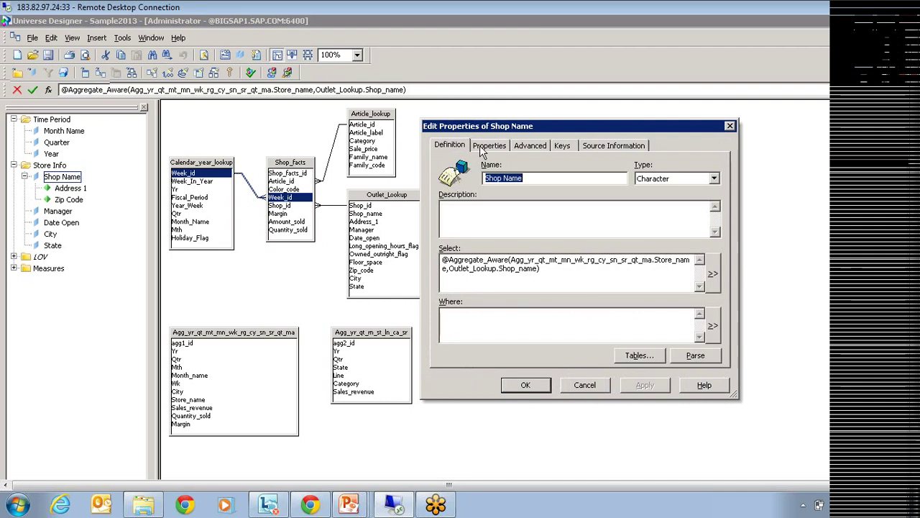
left_click(485, 146)
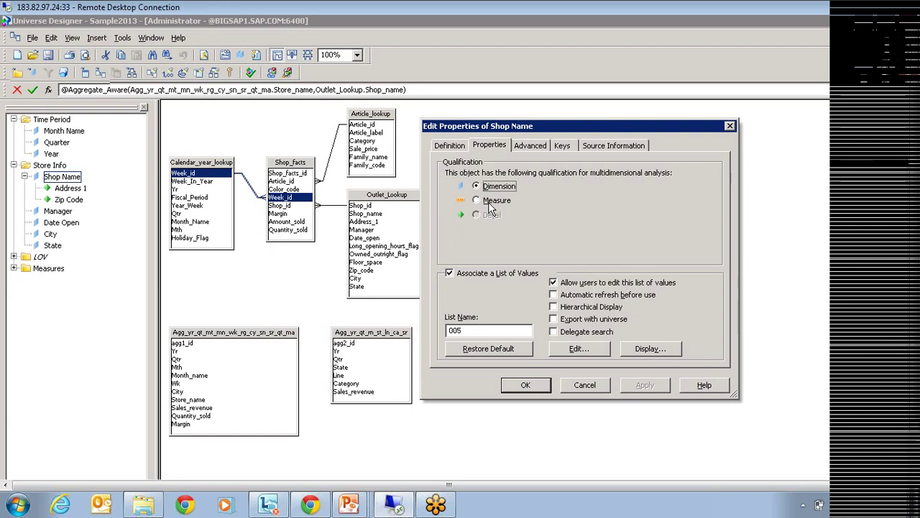
left_click(491, 204)
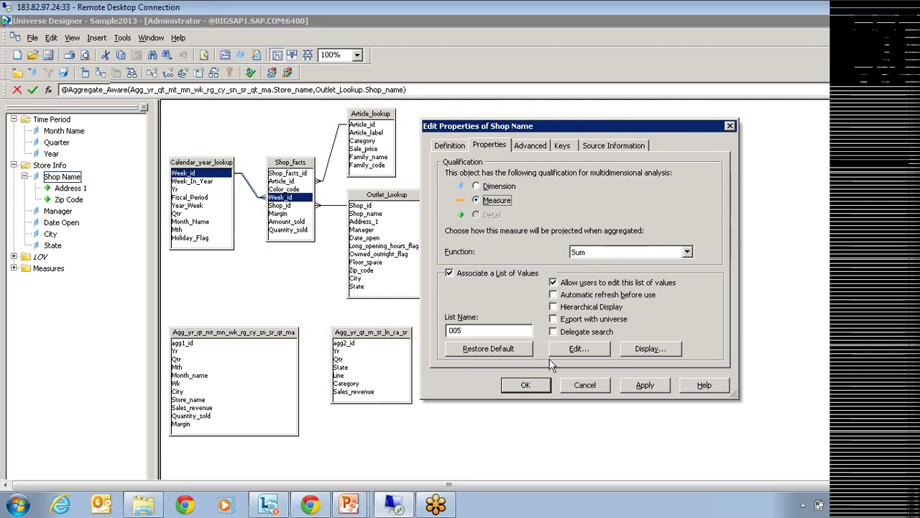
left_click(588, 385)
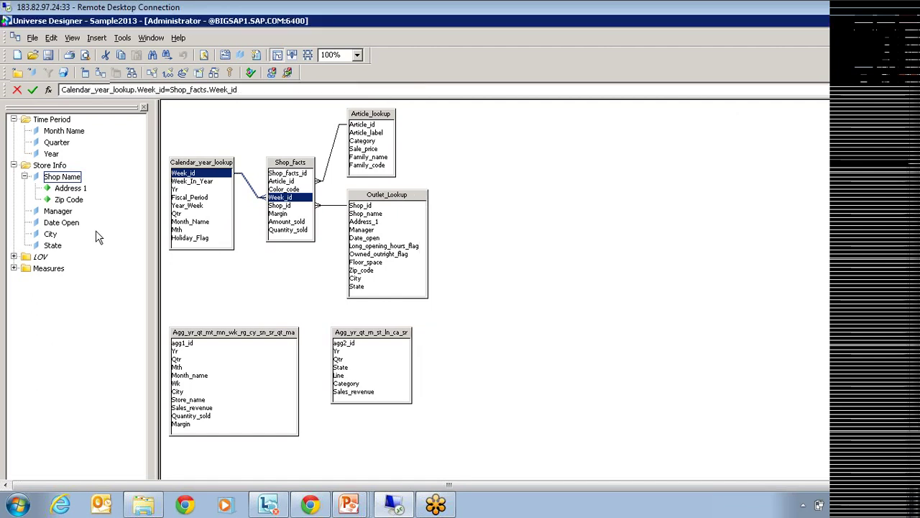
Expand Measures, view Sales Revenue's properties unchanged, and select both aggregate tables in the schema.
left_click(14, 268)
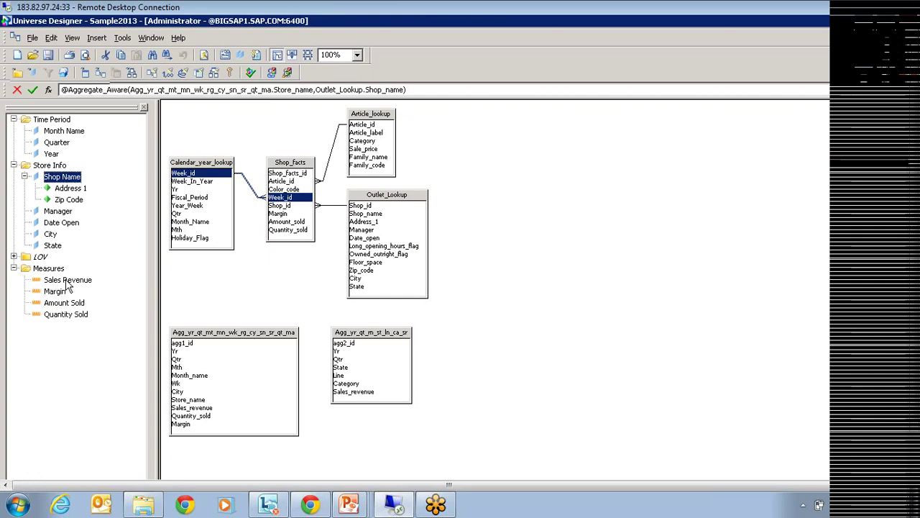
double_click(66, 280)
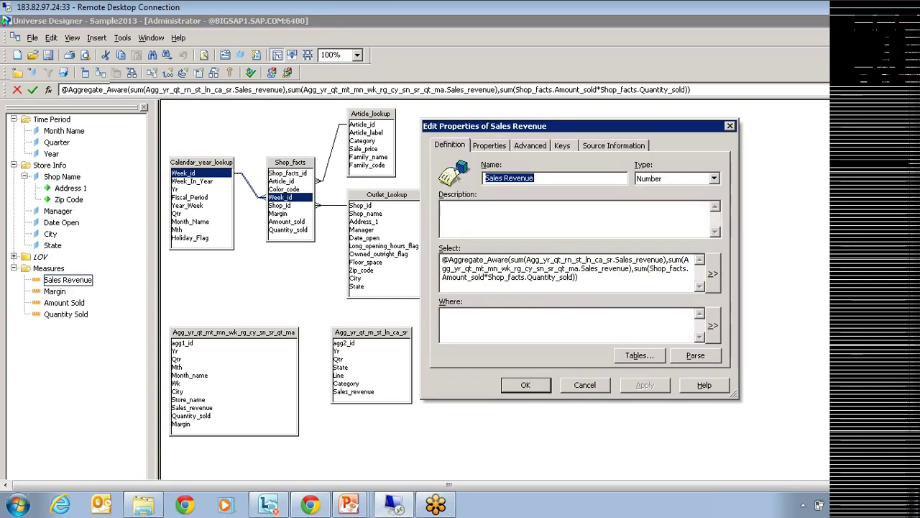
left_click(585, 386)
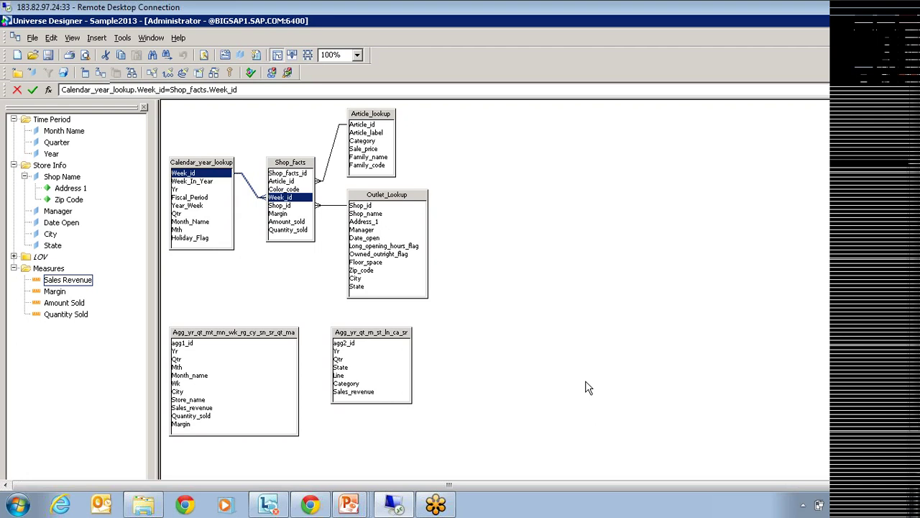
left_click_drag(456, 312, 200, 444)
left_click(534, 243)
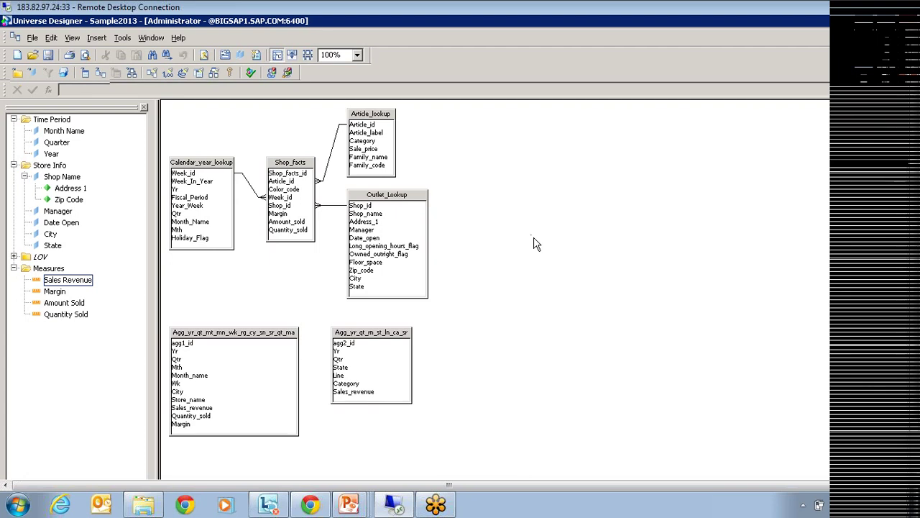
double_click(51, 153)
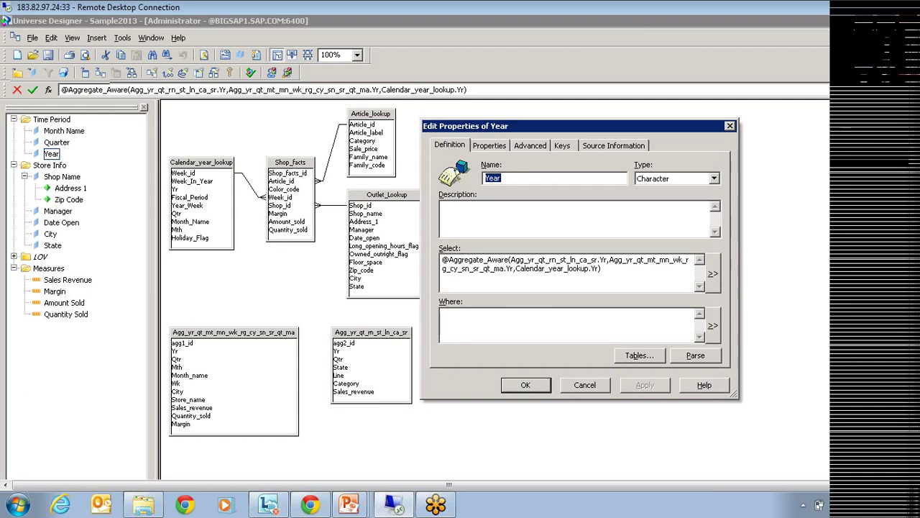
left_click_drag(511, 260, 600, 268)
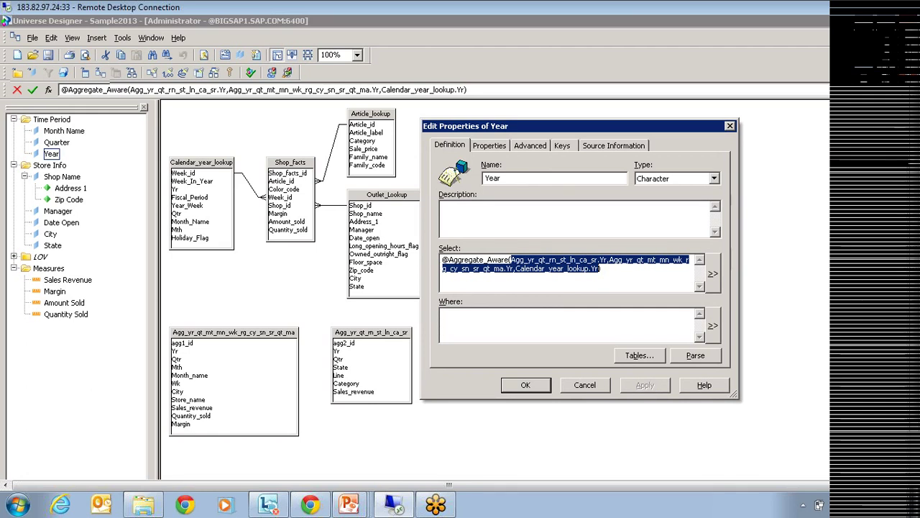
left_click(713, 274)
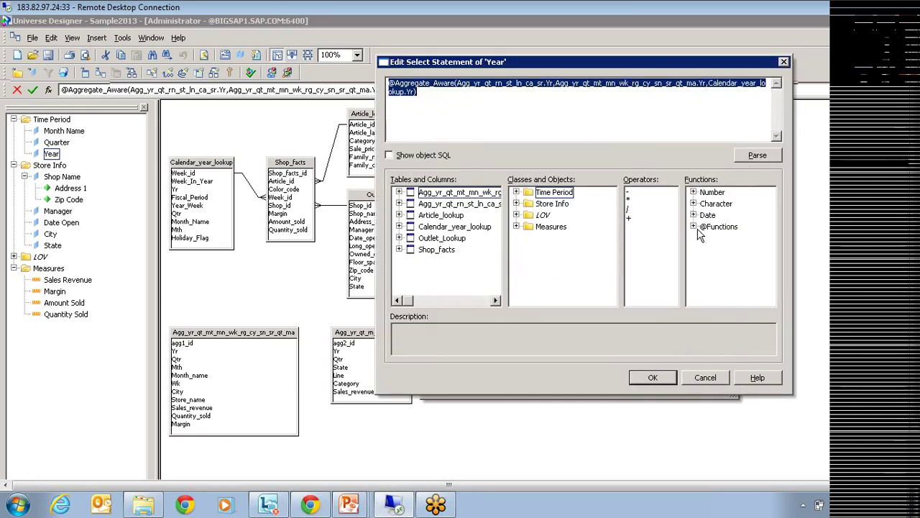
left_click(693, 227)
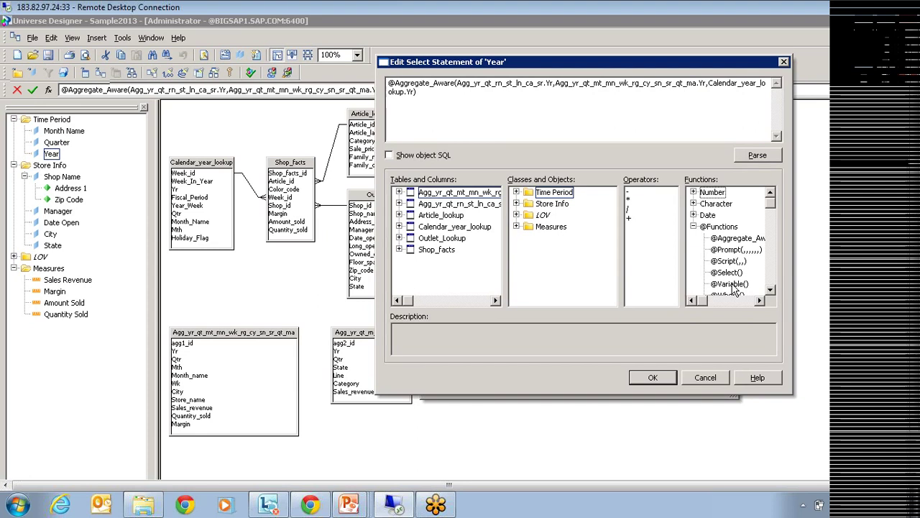
left_click(770, 290)
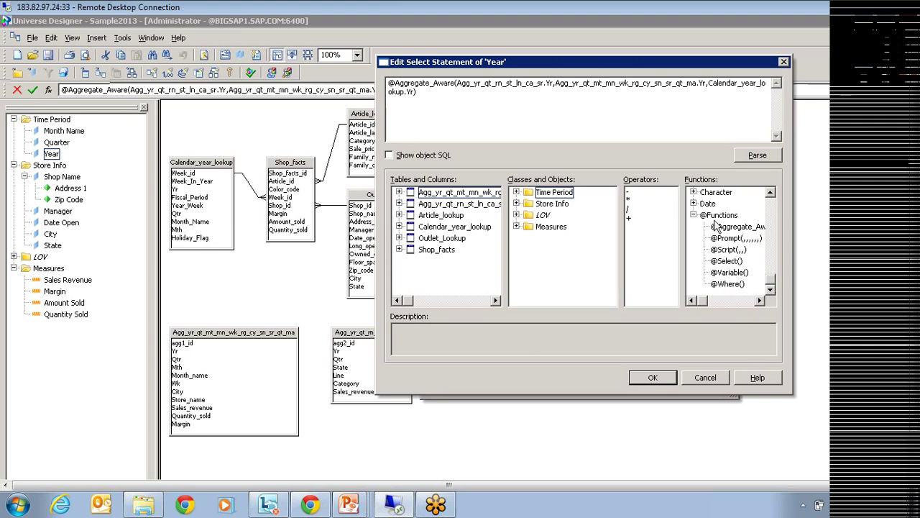
left_click(693, 204)
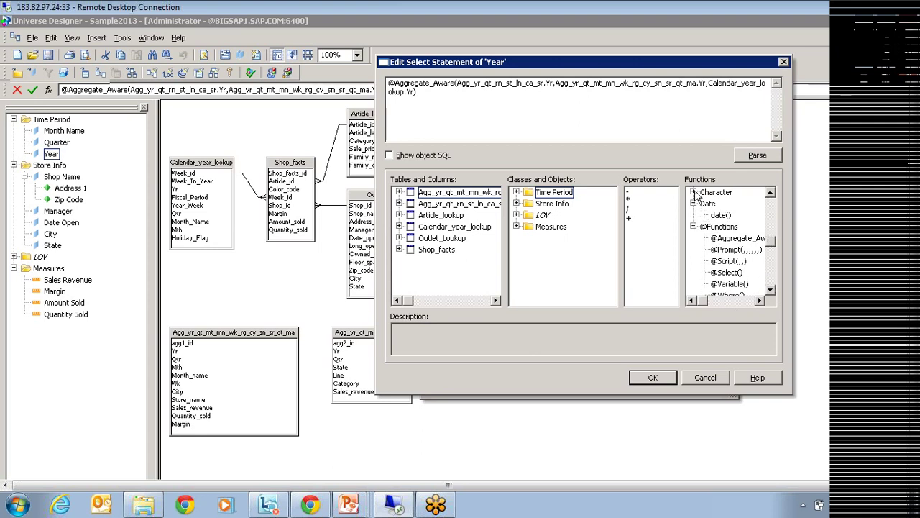
left_click(694, 193)
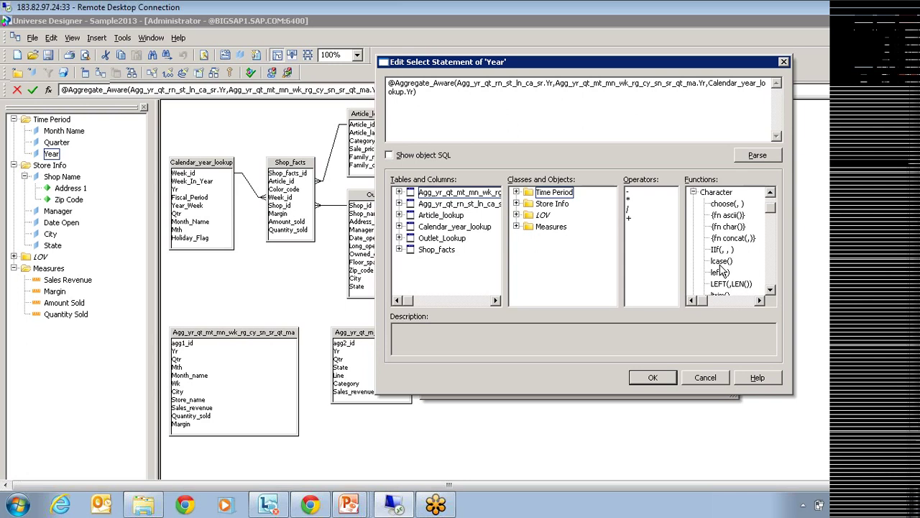
left_click(722, 251)
left_click(720, 273)
left_click(721, 261)
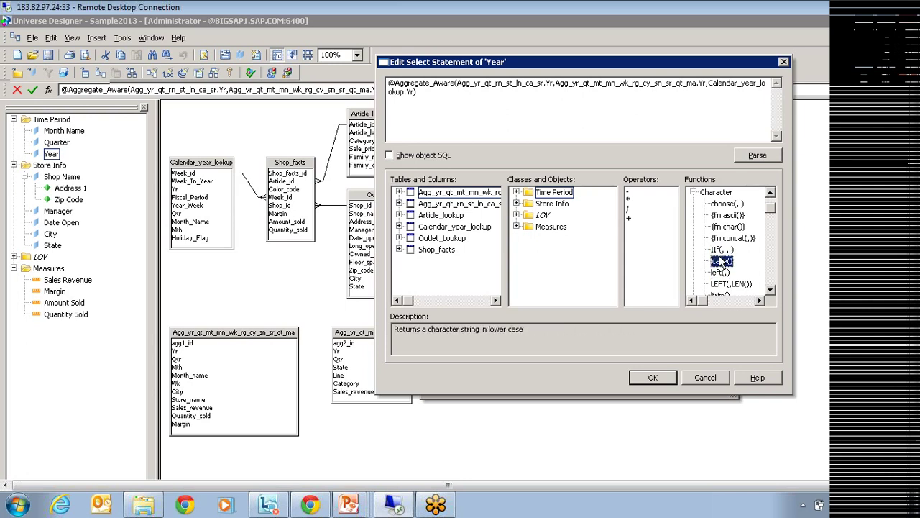
left_click(717, 250)
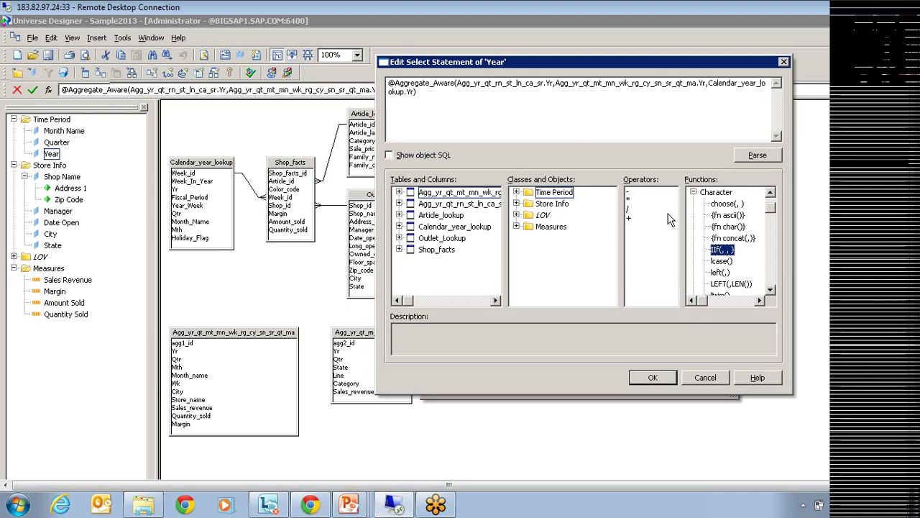
Close Year's select editor and properties unchanged, then switch the universe pane to Conditions.
left_click(705, 374)
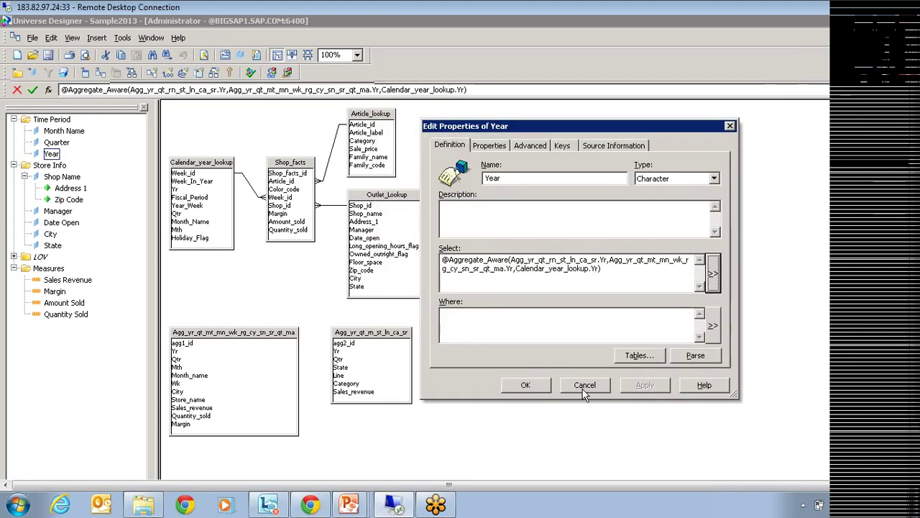
left_click(585, 385)
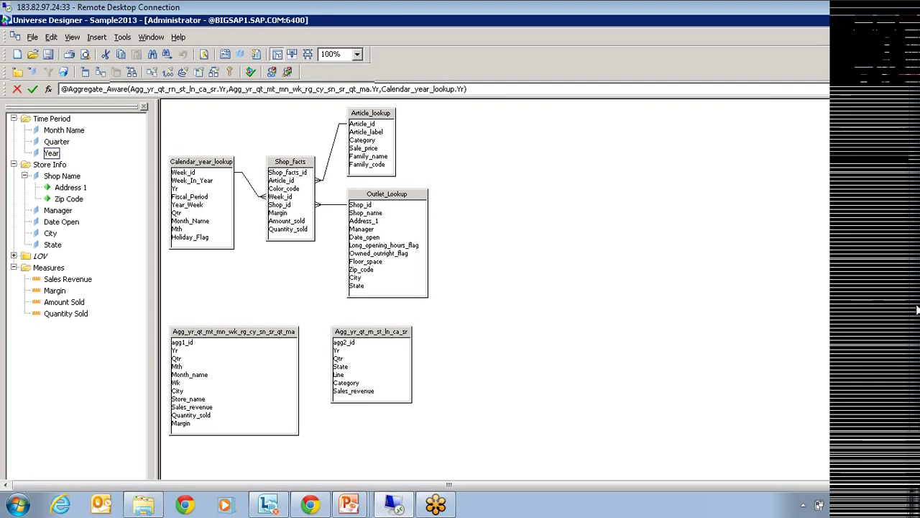
left_click(43, 437)
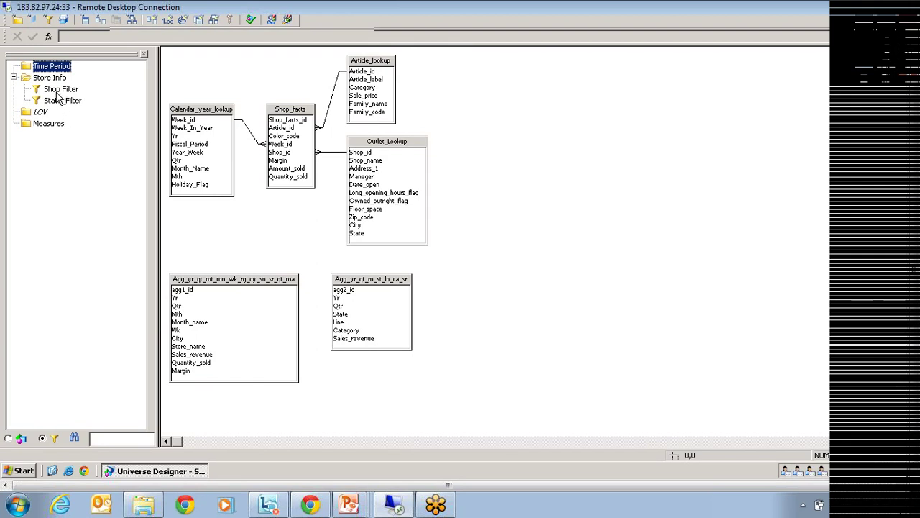
left_click(58, 89)
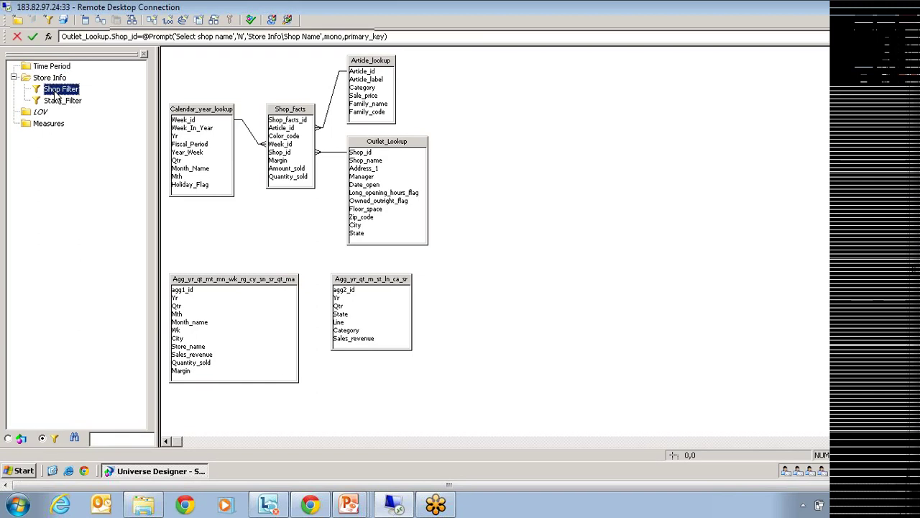
double_click(58, 89)
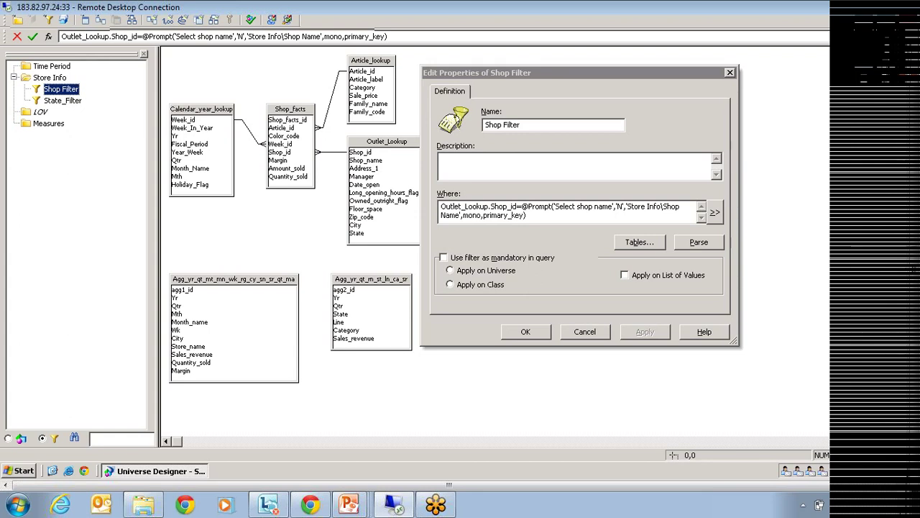
left_click(468, 206)
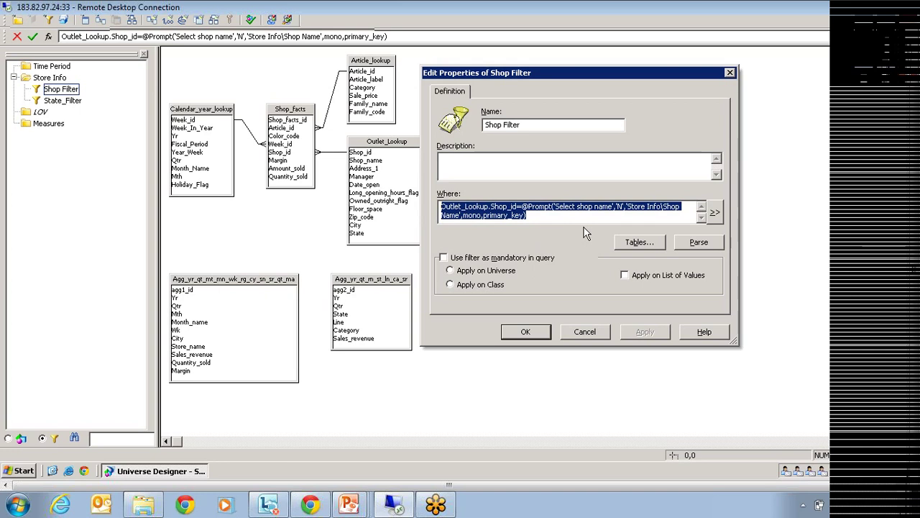
Trial Shop Filter as a mandatory filter applied on the universe, then untick it and cancel.
left_click(443, 258)
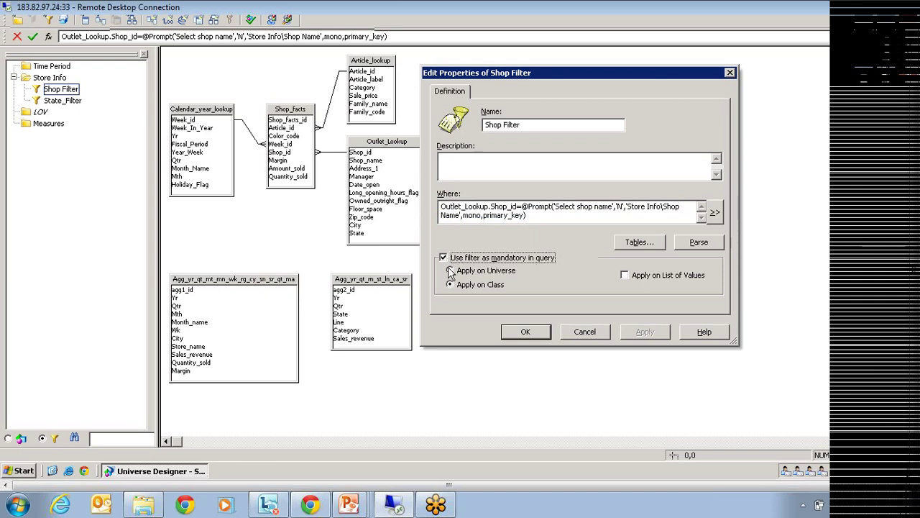
left_click(450, 271)
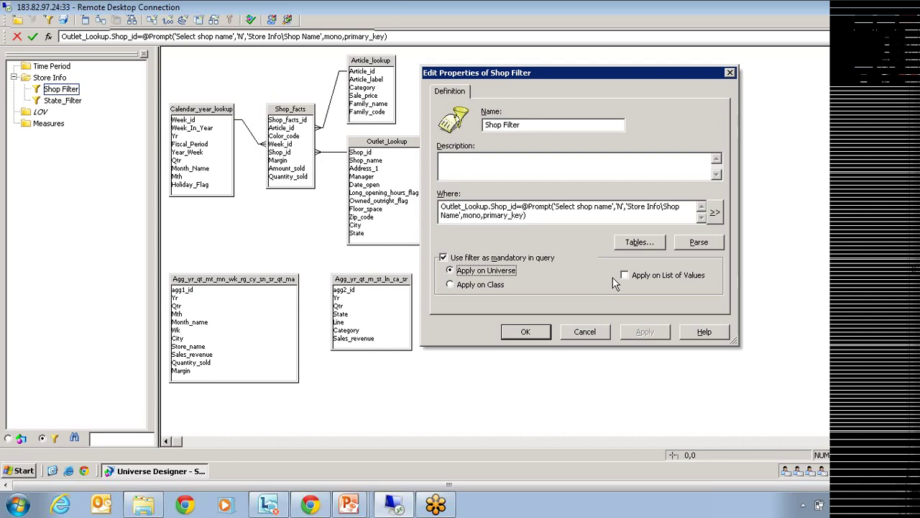
left_click(443, 257)
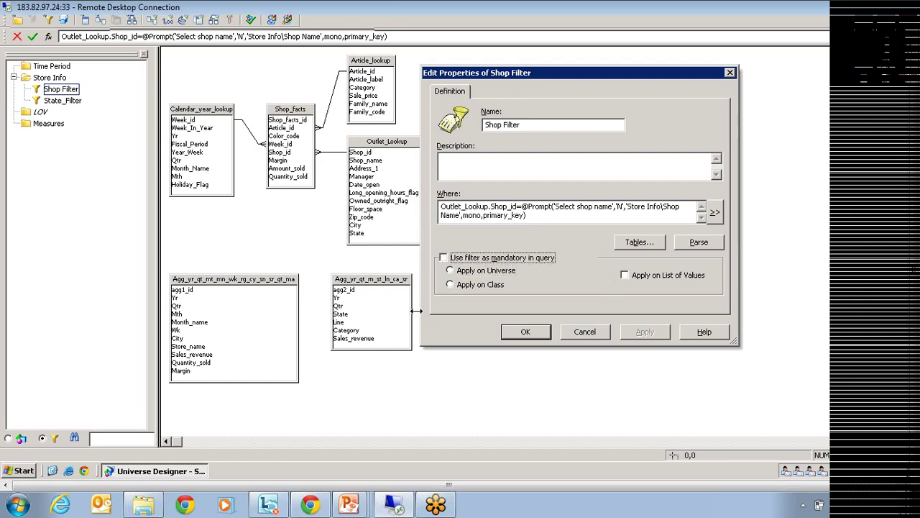
left_click(591, 334)
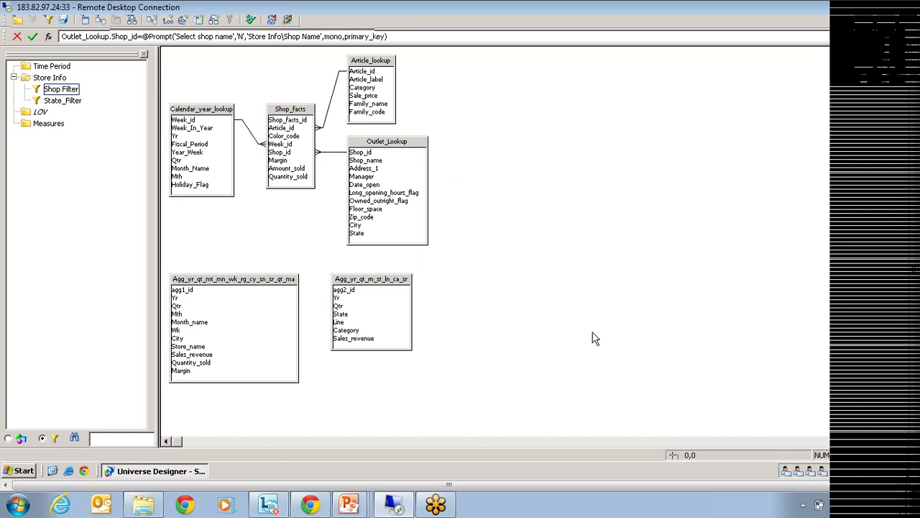
left_click(217, 111)
right_click(218, 115)
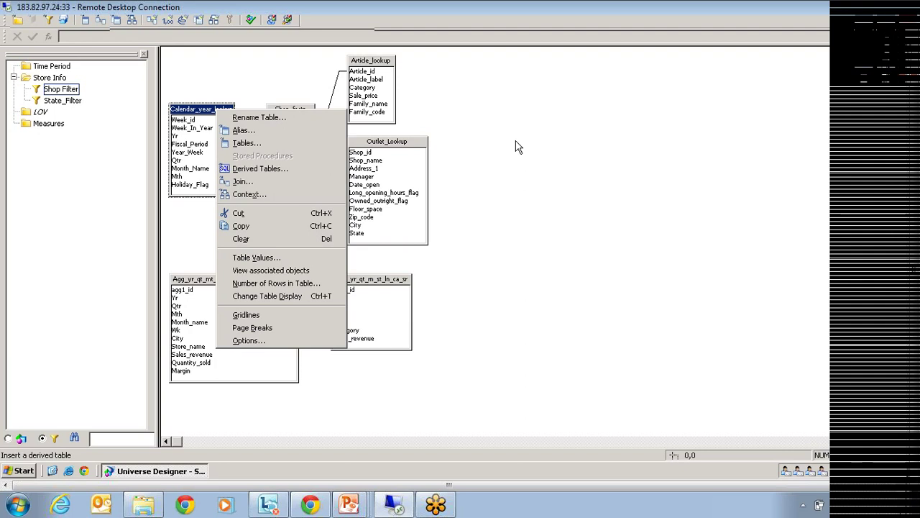
left_click(519, 146)
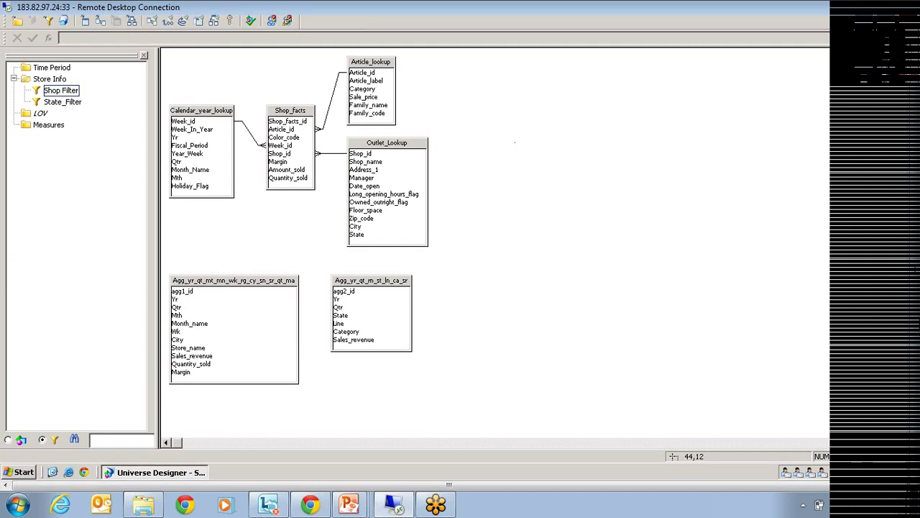
From Tools > Manage security, open Manage Access Restrictions and create a New Restriction.
left_click(123, 28)
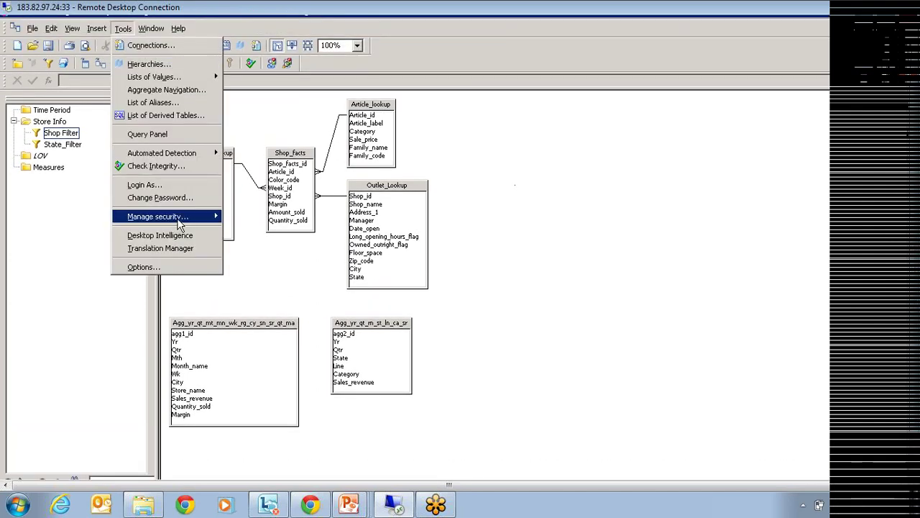
mouse_move(184, 220)
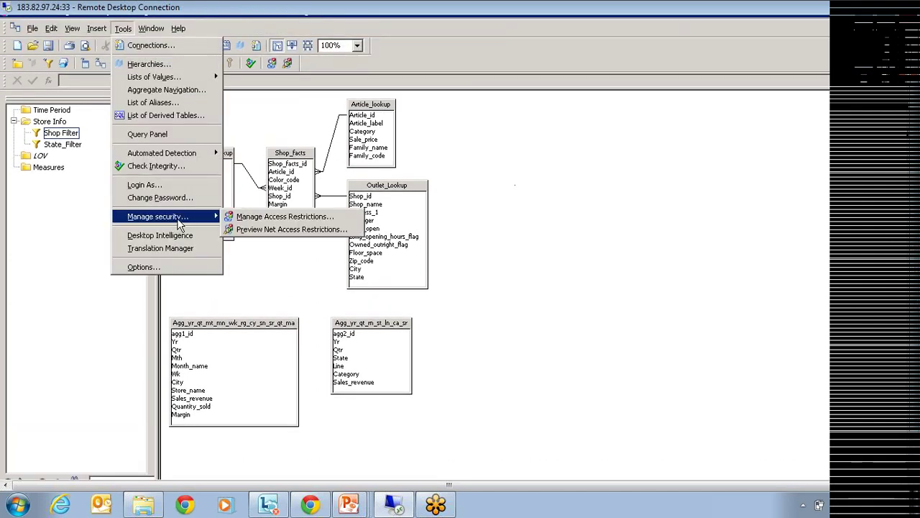
left_click(285, 218)
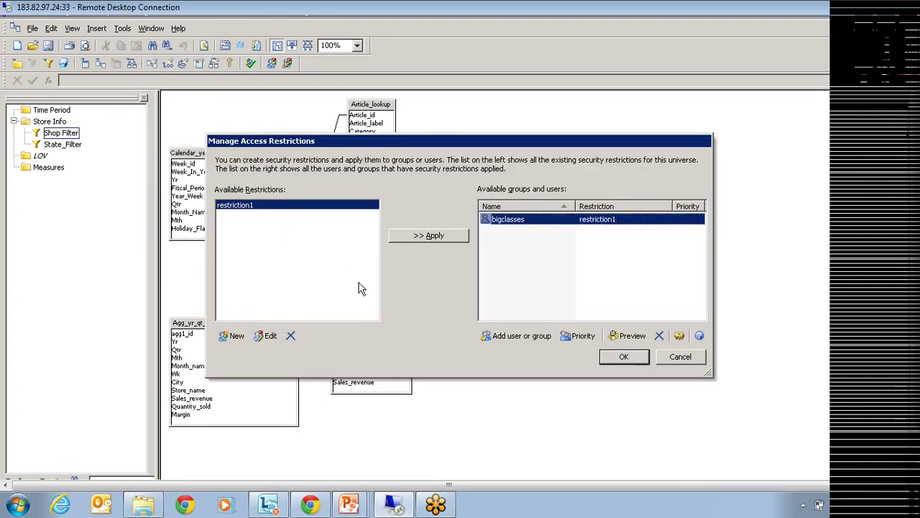
left_click(234, 336)
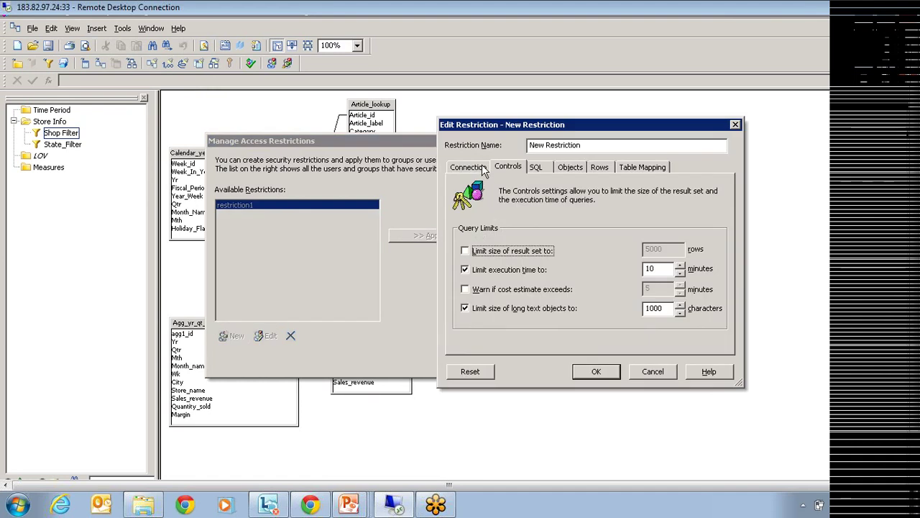
Review the new restriction's Connection, Controls, SQL, Objects, Rows and Table Mapping tabs, then discard it.
left_click(471, 168)
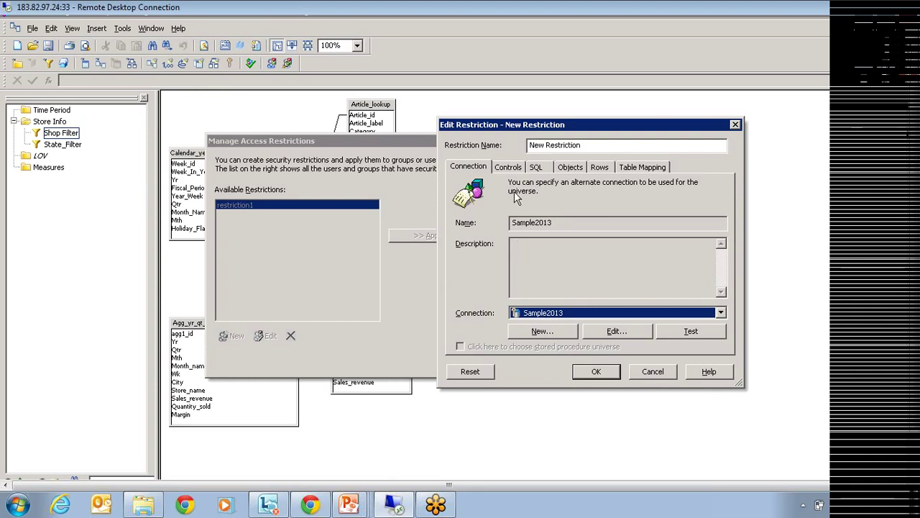
left_click(508, 168)
left_click(538, 168)
left_click(570, 168)
left_click(600, 167)
left_click(639, 167)
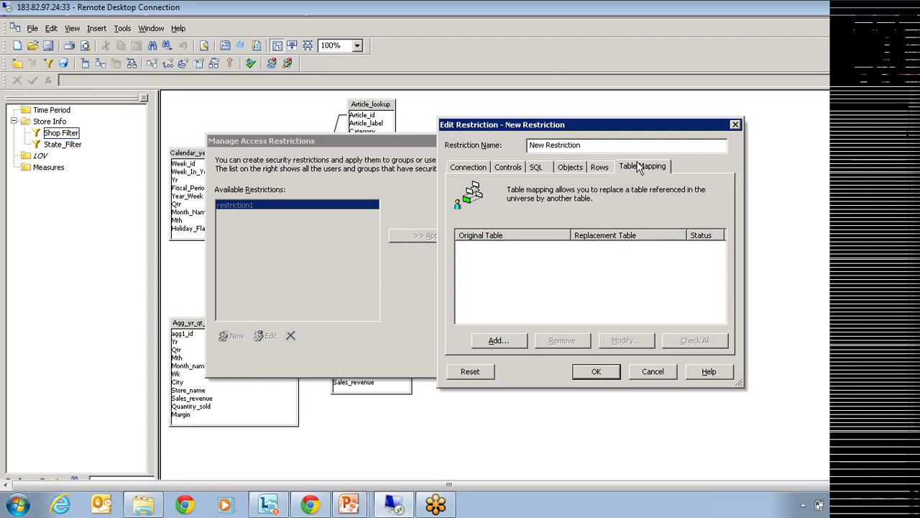
left_click(565, 168)
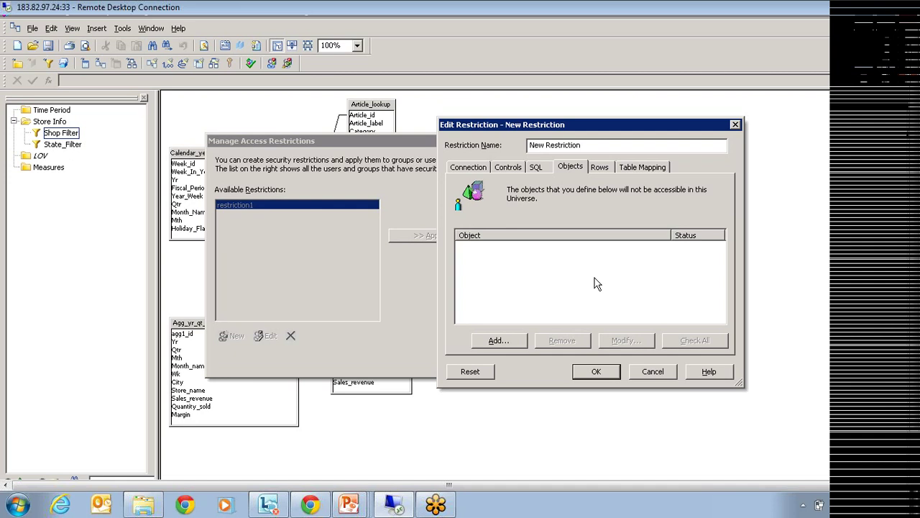
left_click(659, 371)
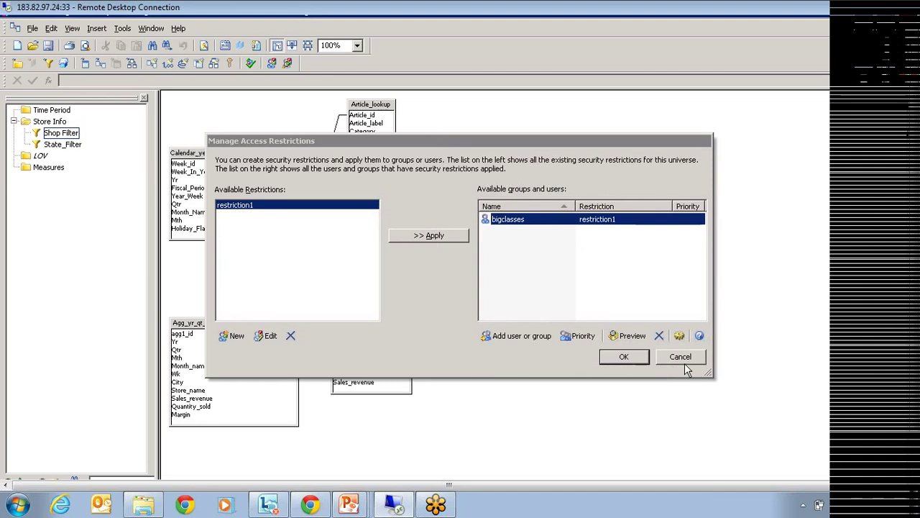
Cancel Manage Access Restrictions to return to the Sample2013 schema.
left_click(684, 361)
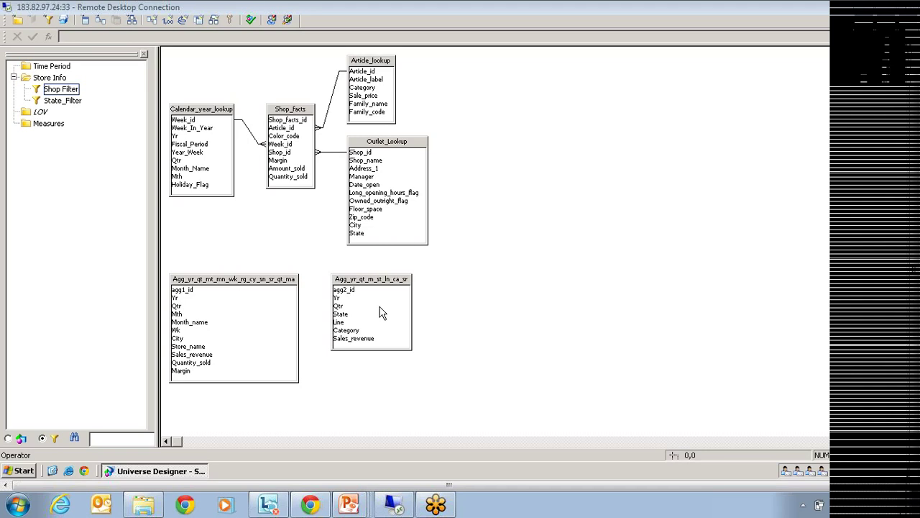
left_click(285, 286)
left_click(353, 284)
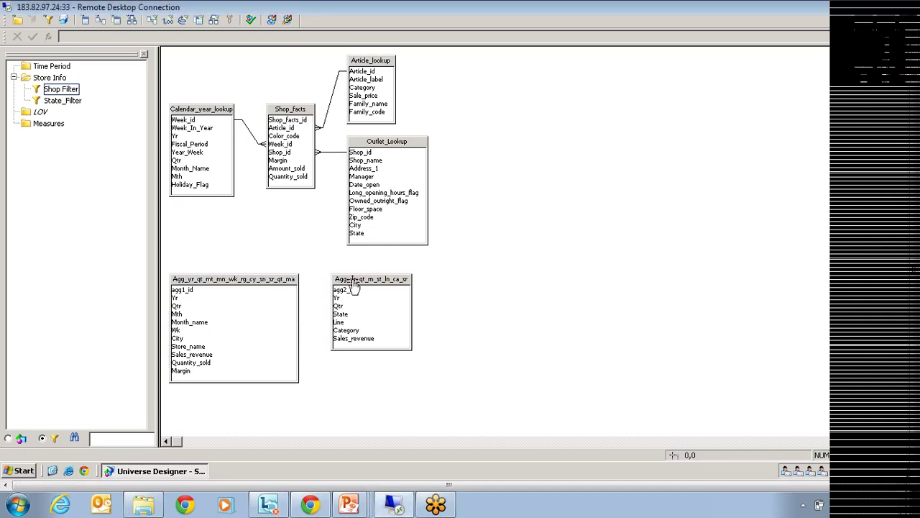
left_click(271, 286)
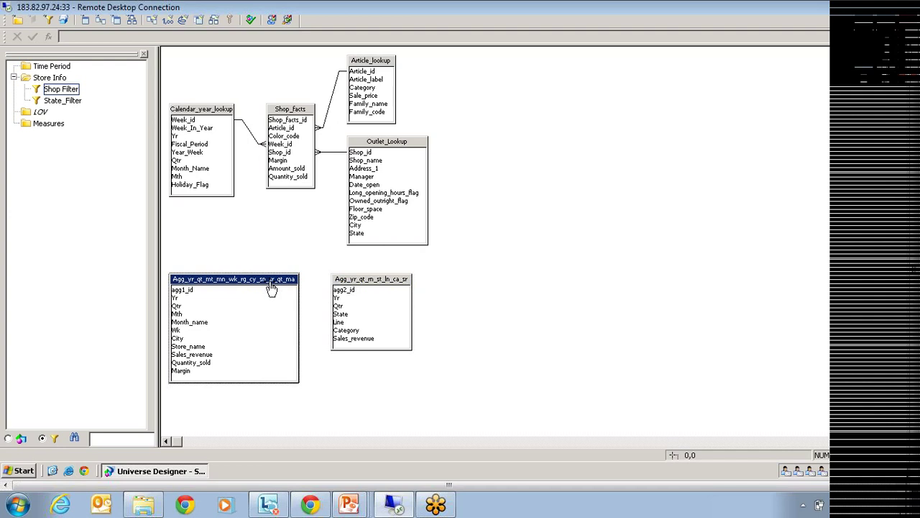
left_click(366, 285)
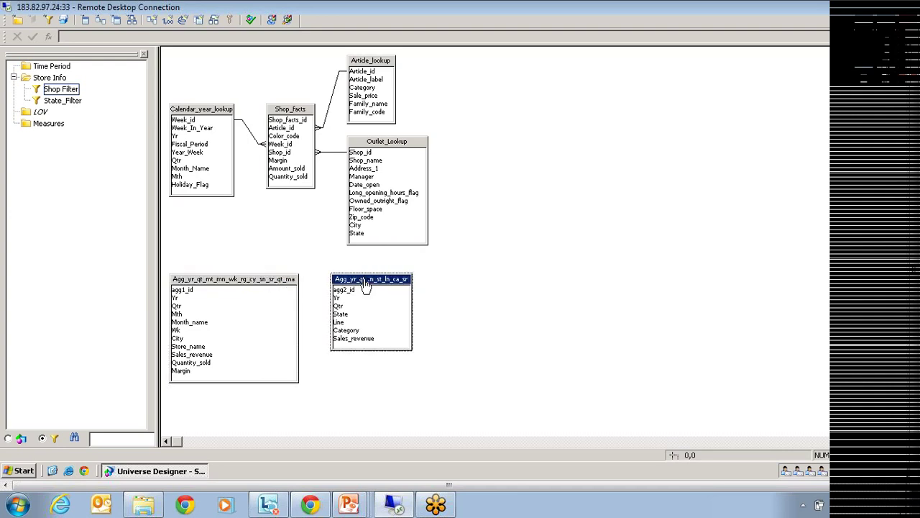
left_click_drag(445, 61, 209, 222)
left_click_drag(434, 267, 325, 360)
left_click_drag(262, 367, 238, 368)
left_click_drag(214, 361, 215, 362)
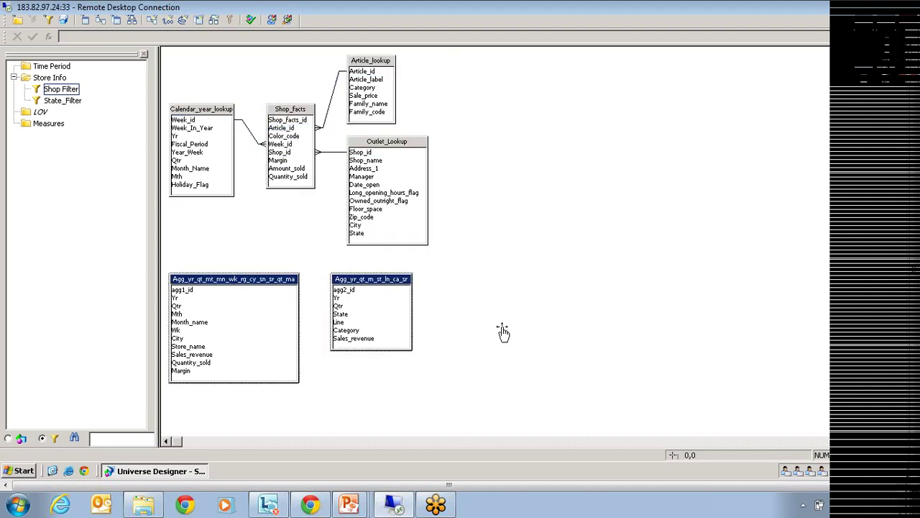
left_click(514, 297)
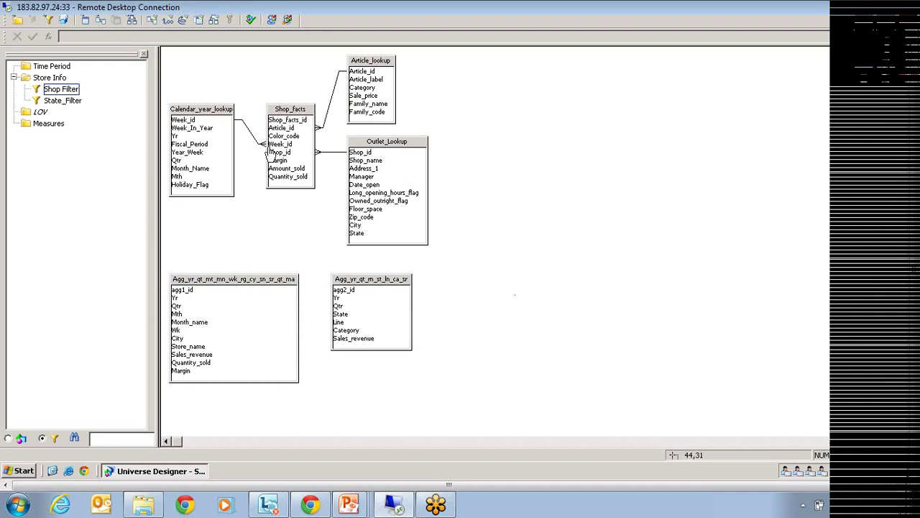
left_click_drag(444, 58, 206, 228)
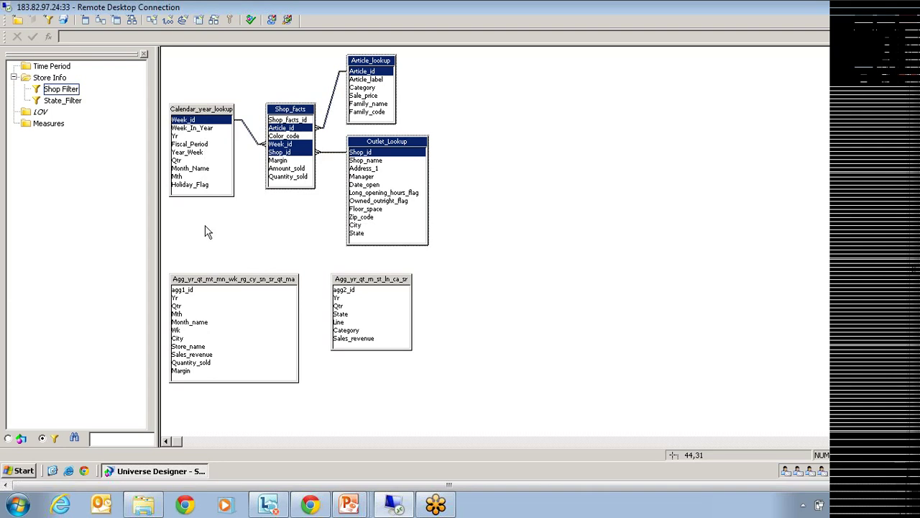
left_click_drag(448, 264, 213, 386)
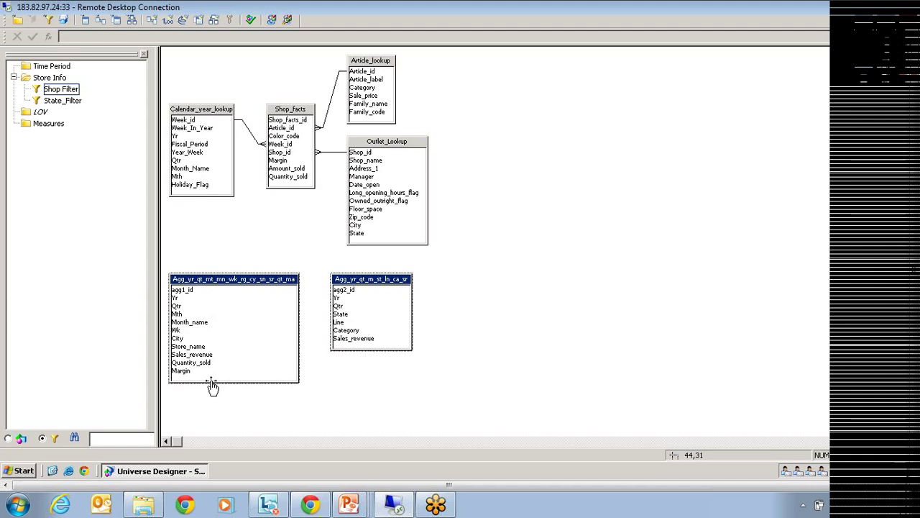
left_click(450, 307)
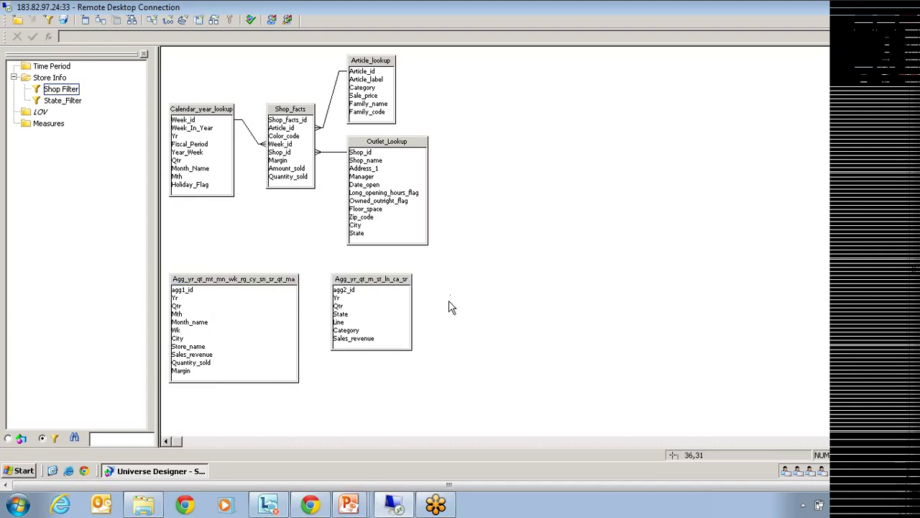
left_click(259, 281)
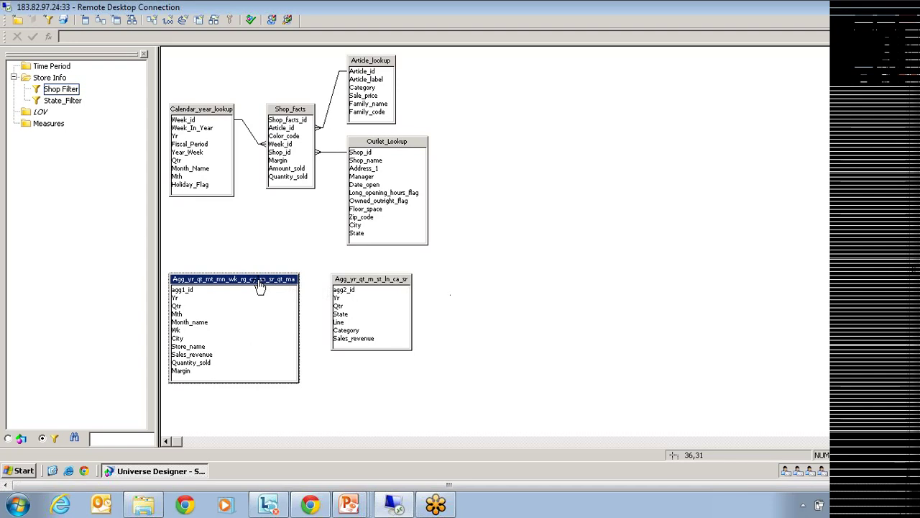
left_click(444, 78)
left_click_drag(463, 209, 165, 246)
left_click(549, 300)
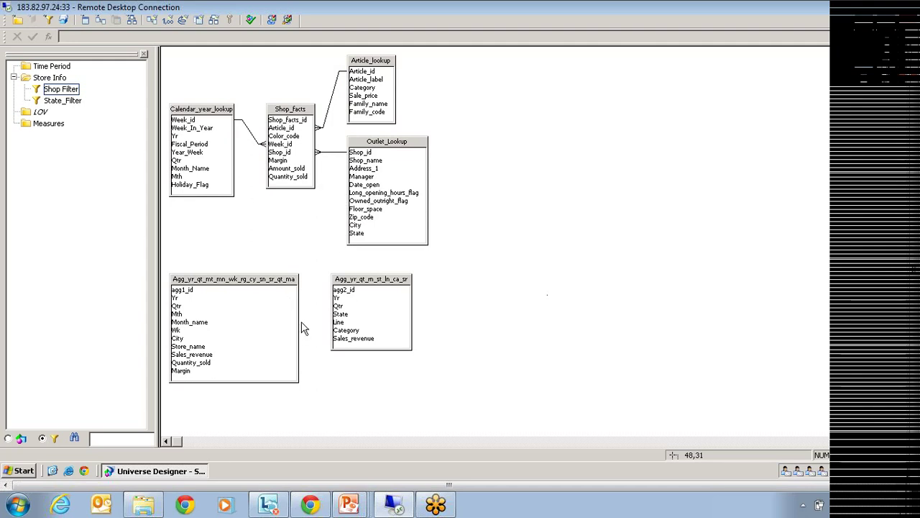
left_click_drag(445, 263, 199, 391)
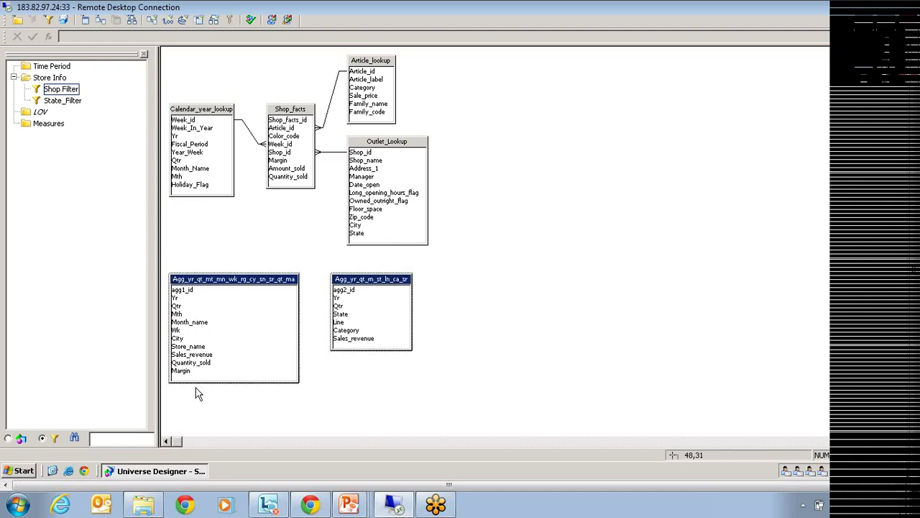
left_click(229, 244)
left_click(183, 286)
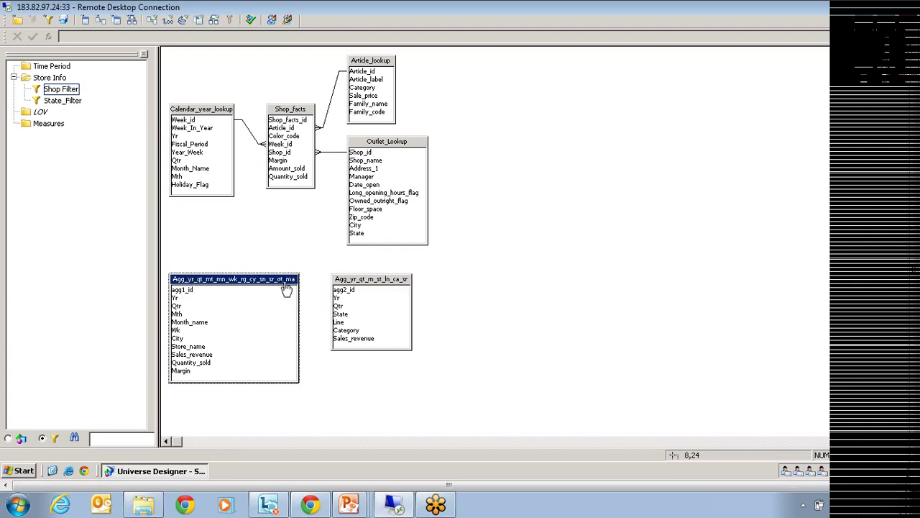
left_click(346, 389)
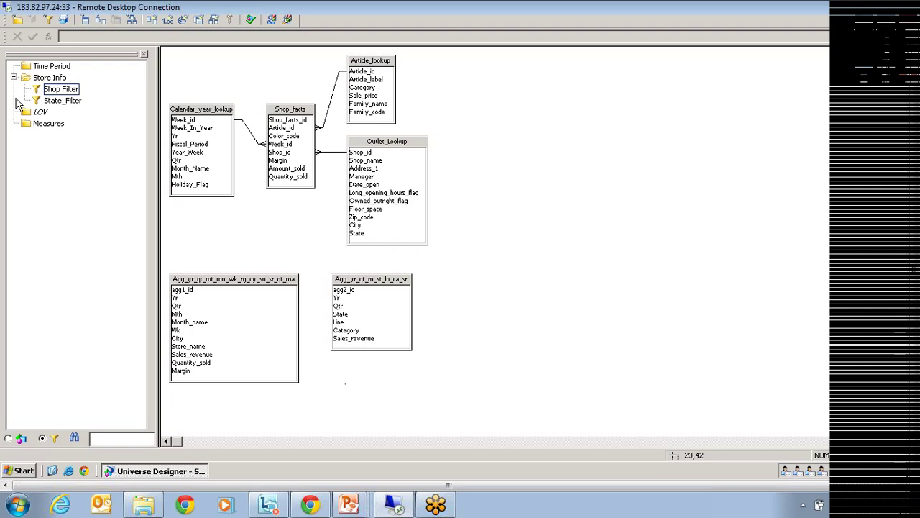
left_click(8, 438)
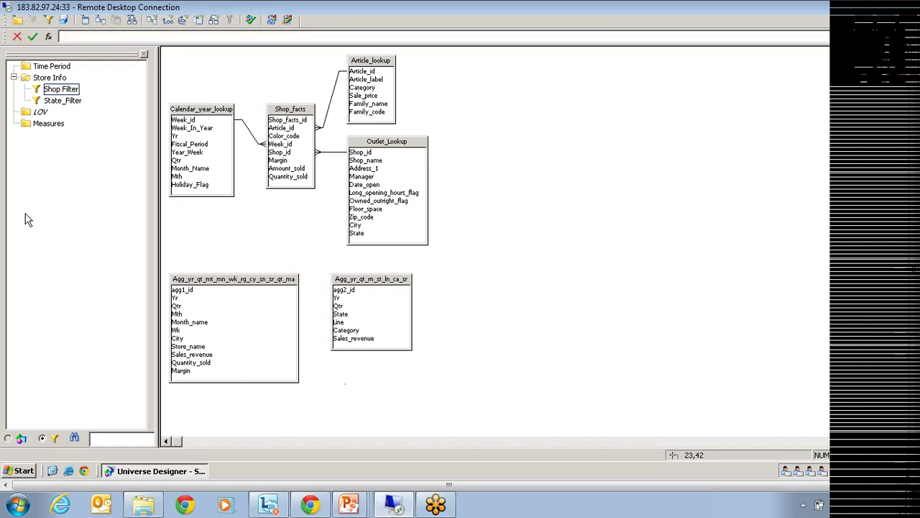
left_click(56, 100)
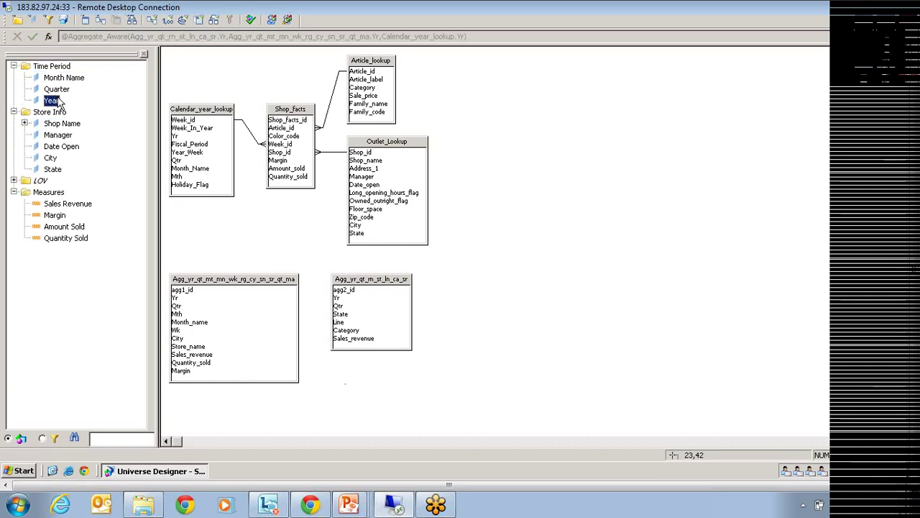
left_click(68, 204)
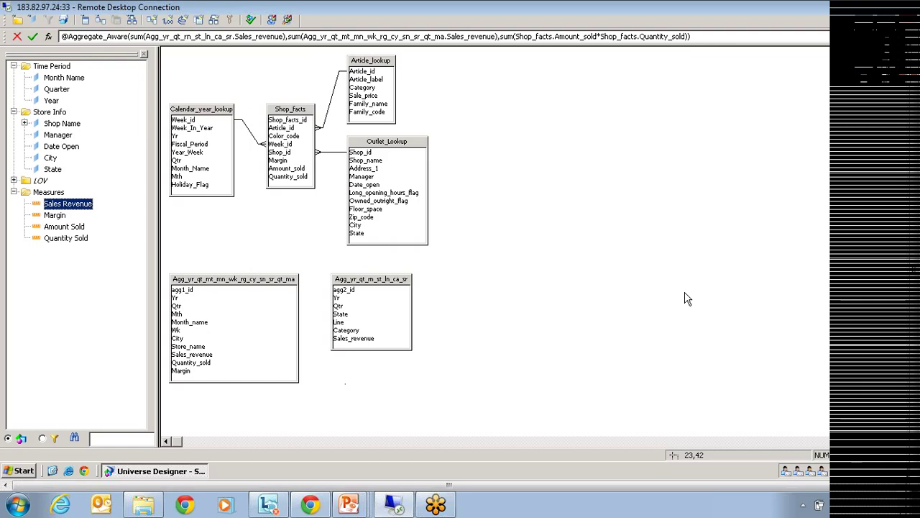
left_click_drag(450, 68, 201, 230)
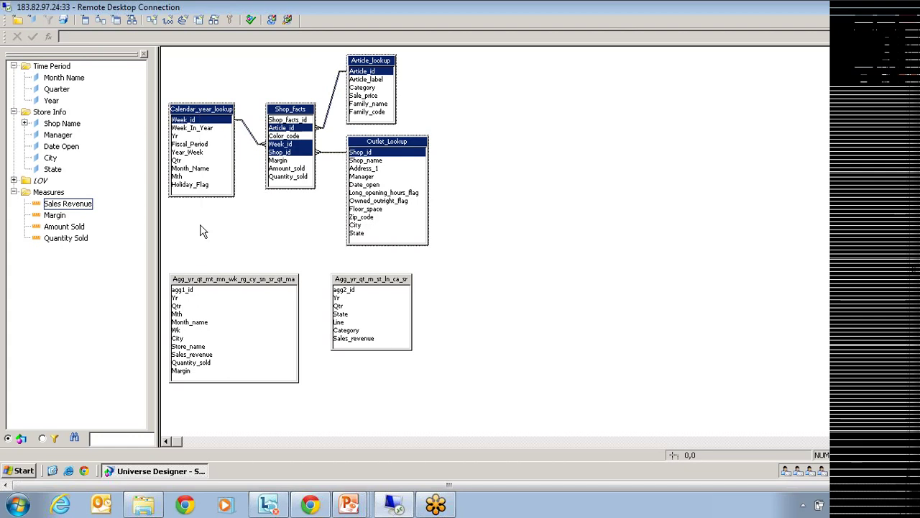
left_click(359, 285)
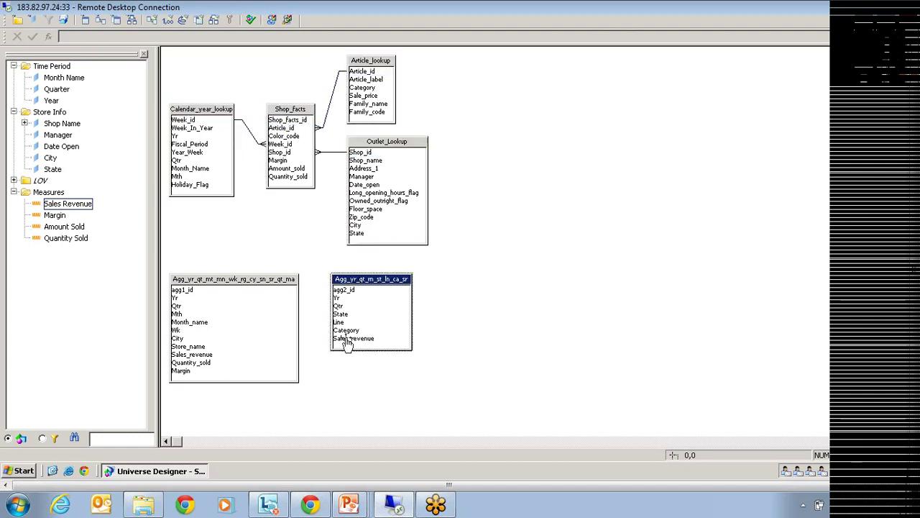
left_click(205, 286)
left_click(656, 257)
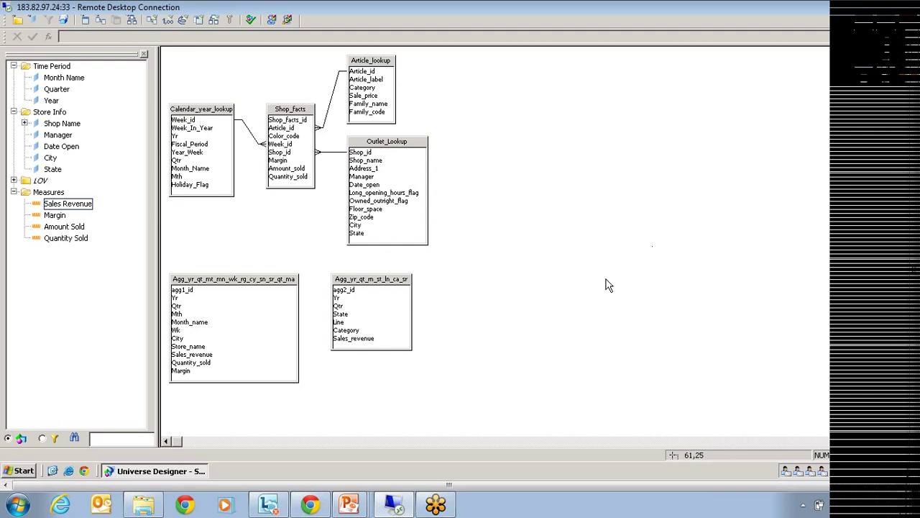
left_click(397, 283)
left_click(509, 275)
left_click(378, 289)
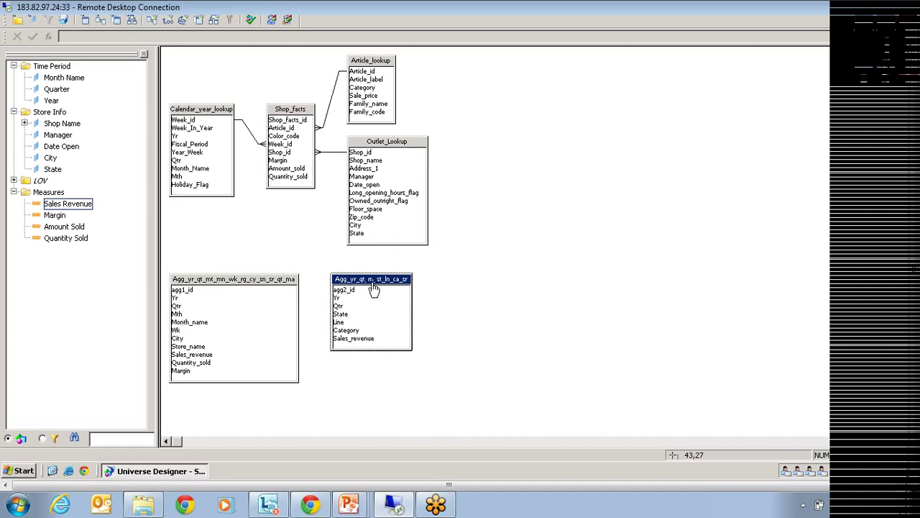
Select the Agg_yr_qt_mt_mn_wk_rg_cy_sn_sr_qt_ma table, the four joined tables, then Agg_yr_qt_m_st_ln_ca_sr.
left_click(205, 282)
left_click_drag(435, 67, 186, 231)
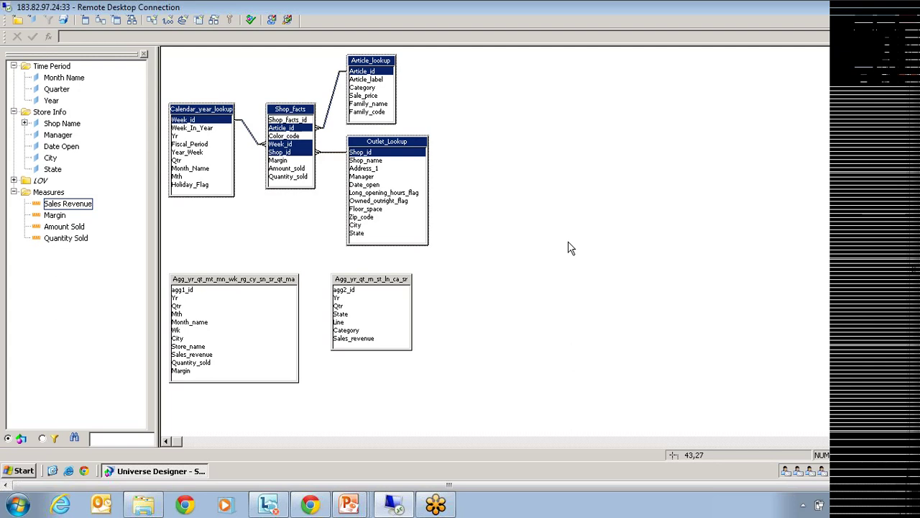
left_click(243, 282)
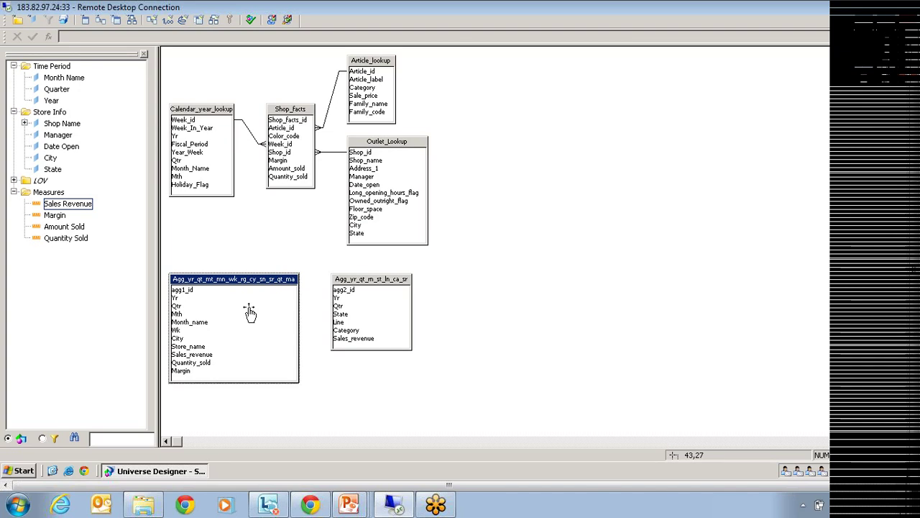
left_click(408, 284)
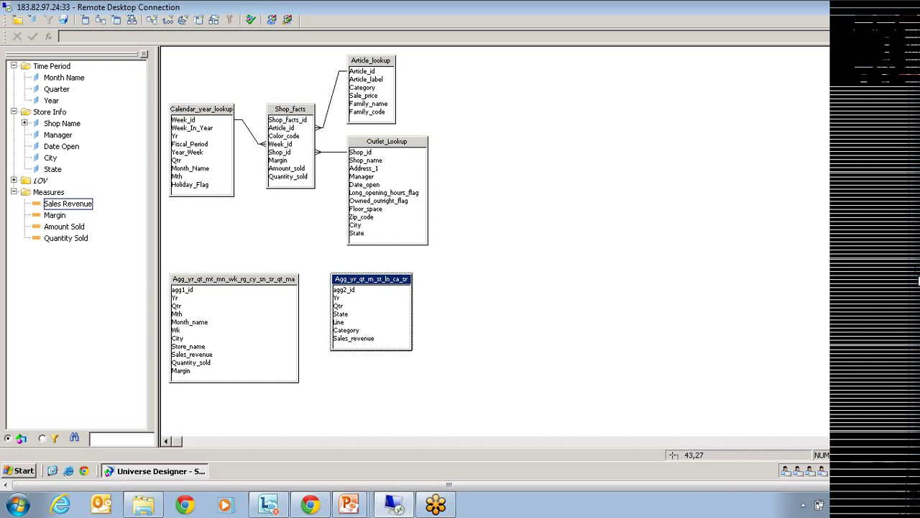
Open Aggregate Navigation and review the second aggregate table's incompatible LOV and Measures objects.
key("alt+t")
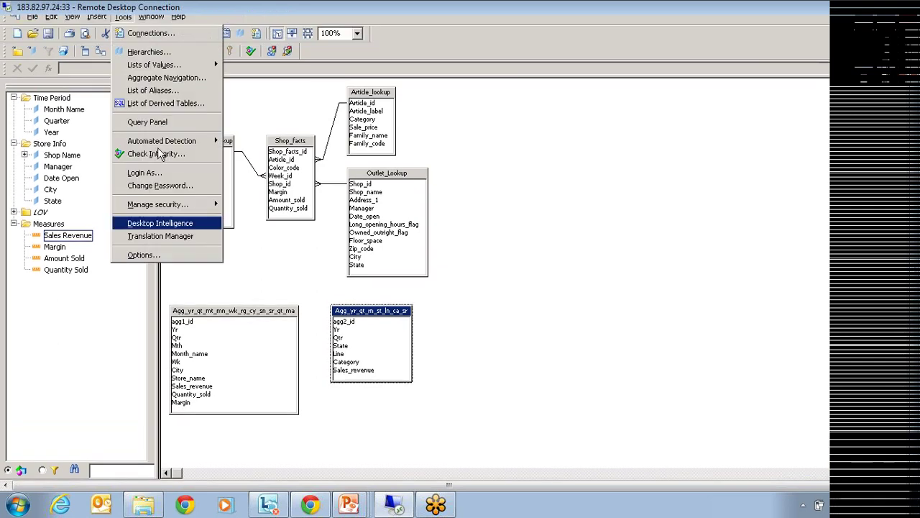
left_click(172, 77)
left_click(504, 131)
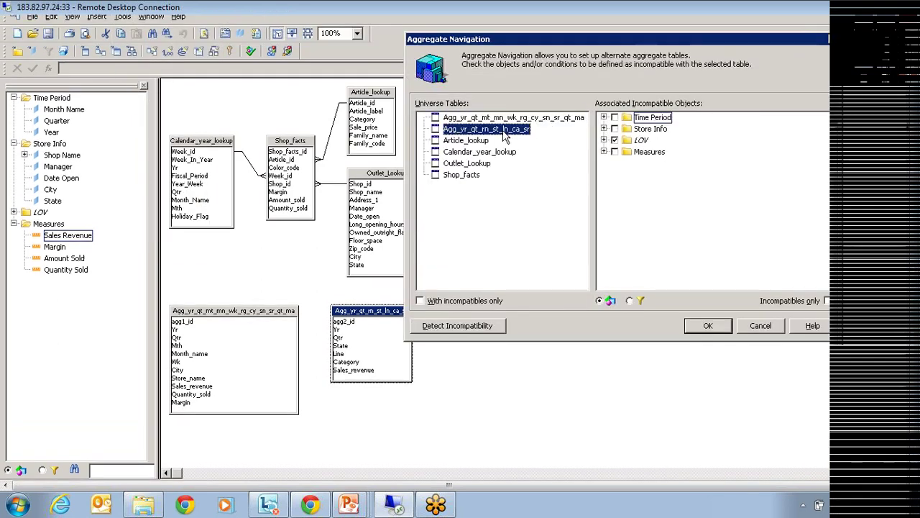
left_click(604, 140)
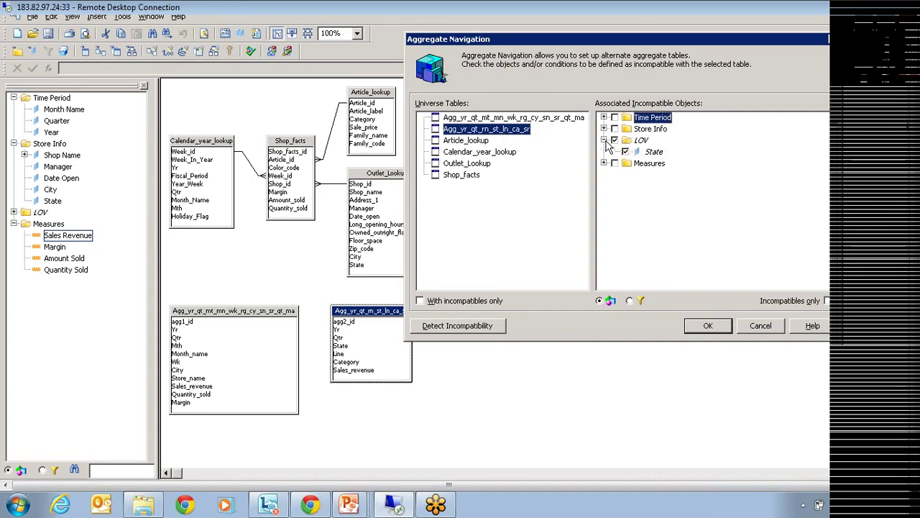
left_click(604, 164)
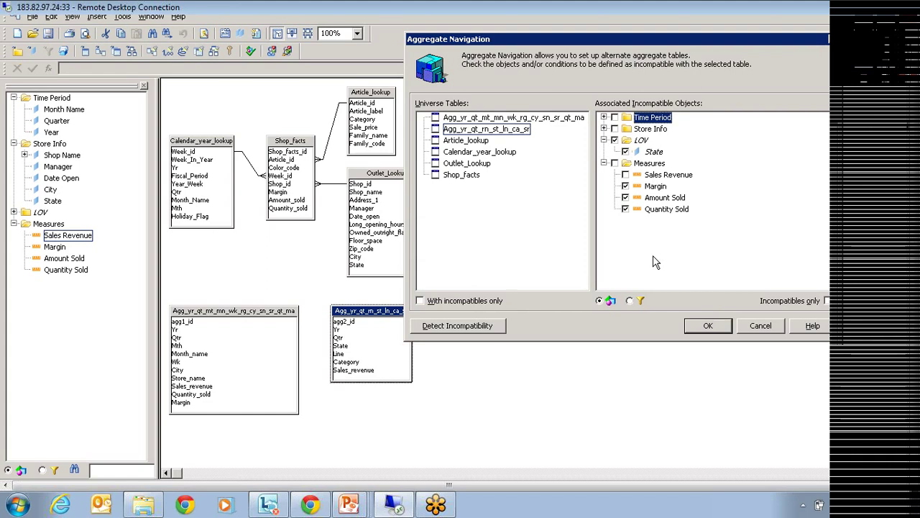
Compare both aggregate tables' incompatible Store Info and Time Period objects, then cancel without changes.
left_click(524, 134)
left_click(532, 118)
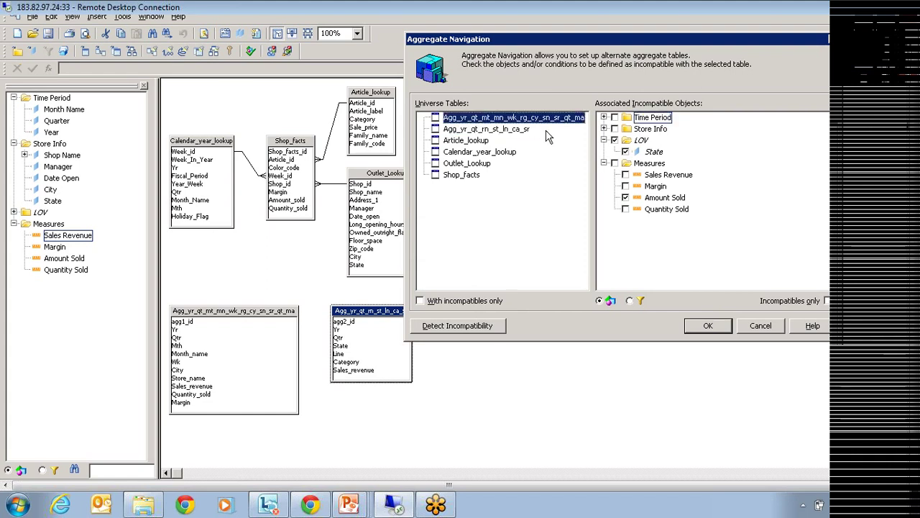
left_click(604, 129)
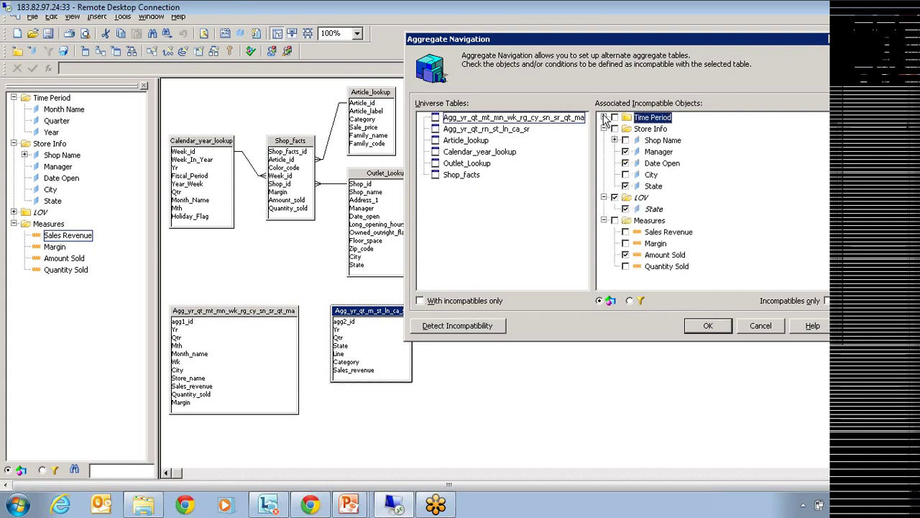
left_click(603, 117)
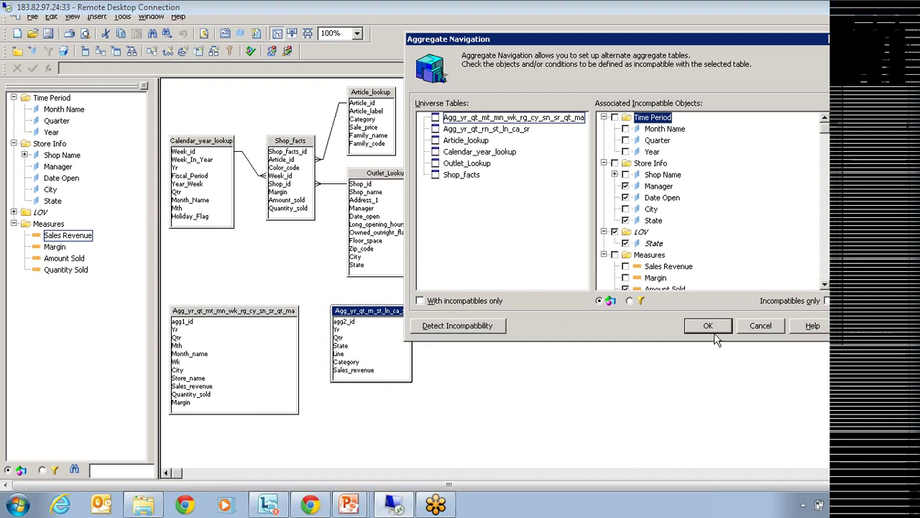
left_click_drag(568, 44, 407, 90)
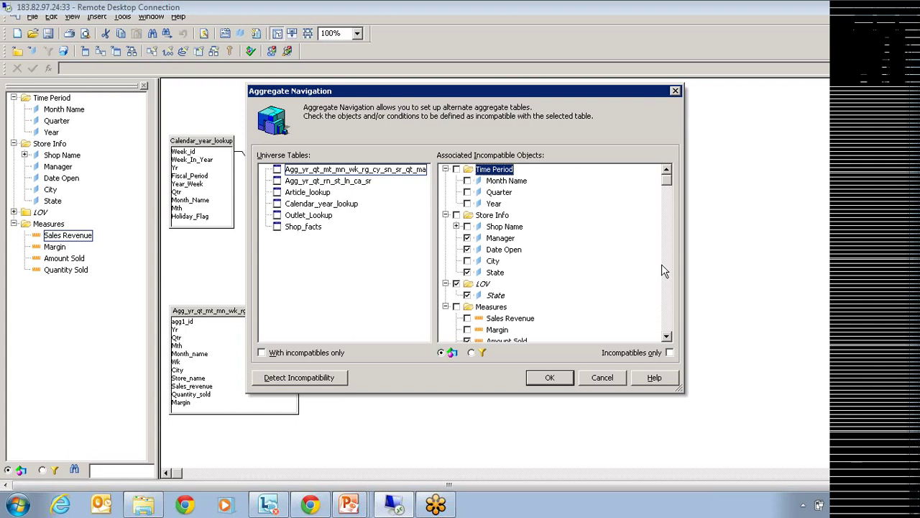
left_click(594, 380)
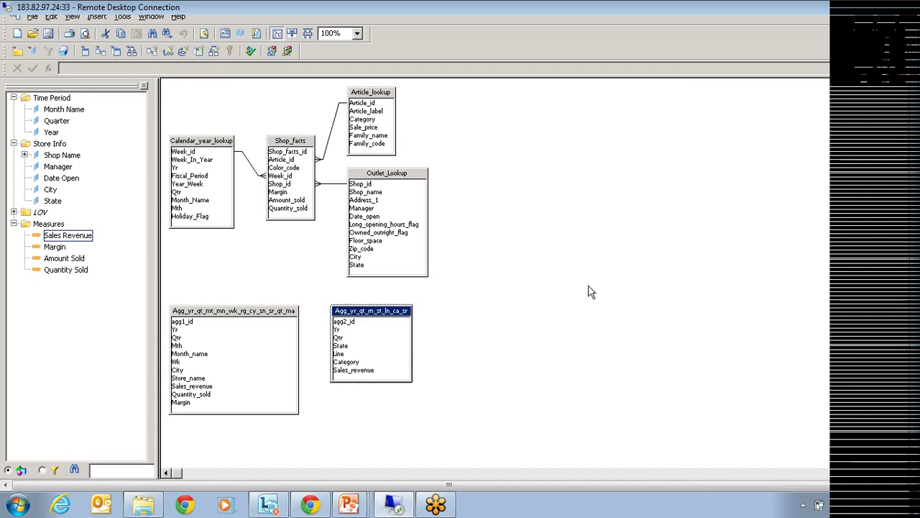
left_click(606, 236)
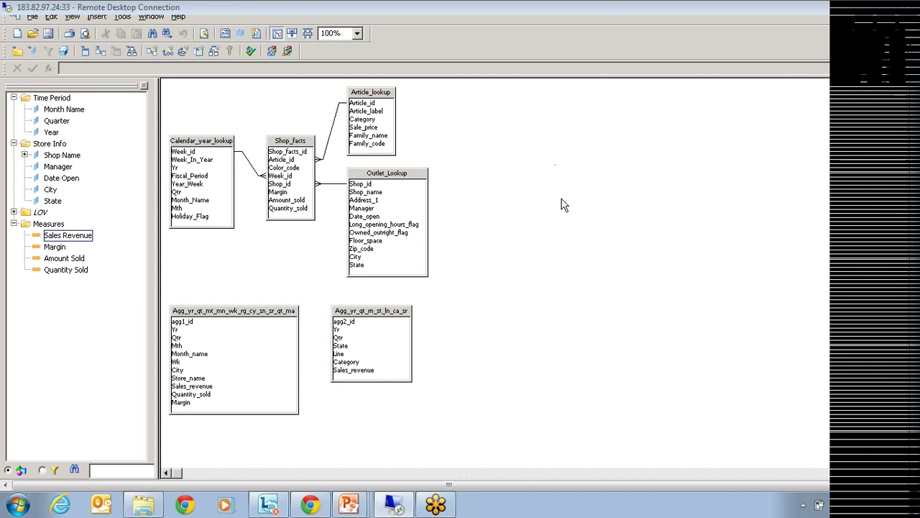
Start a new derived table with the SQL 'select * from Outlet_Lookup'.
right_click(543, 139)
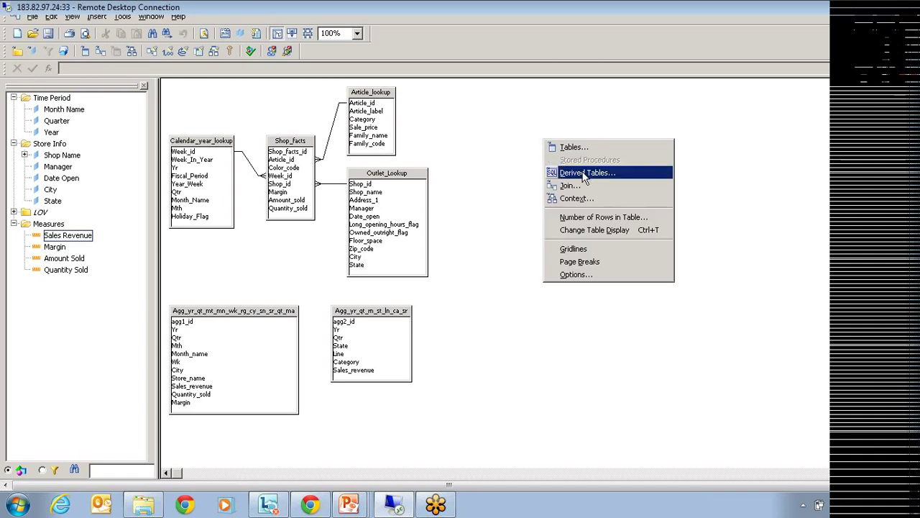
left_click(582, 172)
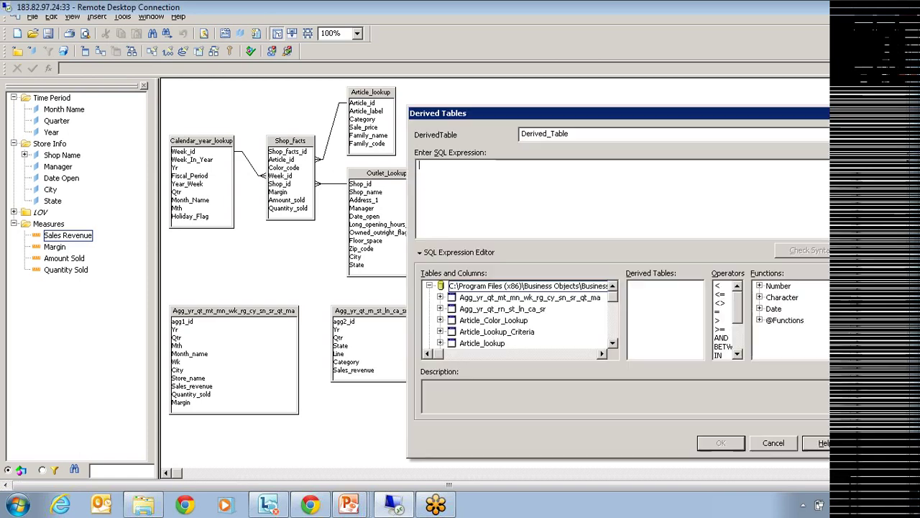
type("selec")
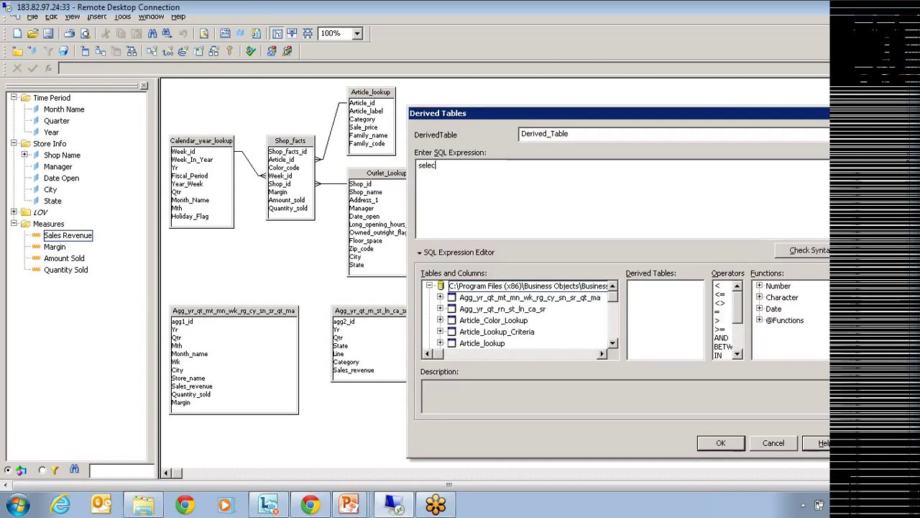
type("t * from")
left_click_drag(613, 300, 610, 325)
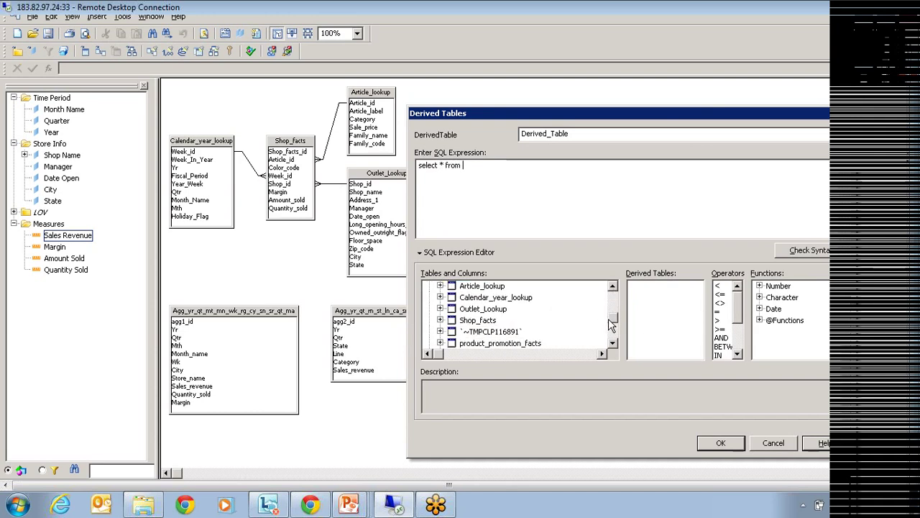
left_click(503, 308)
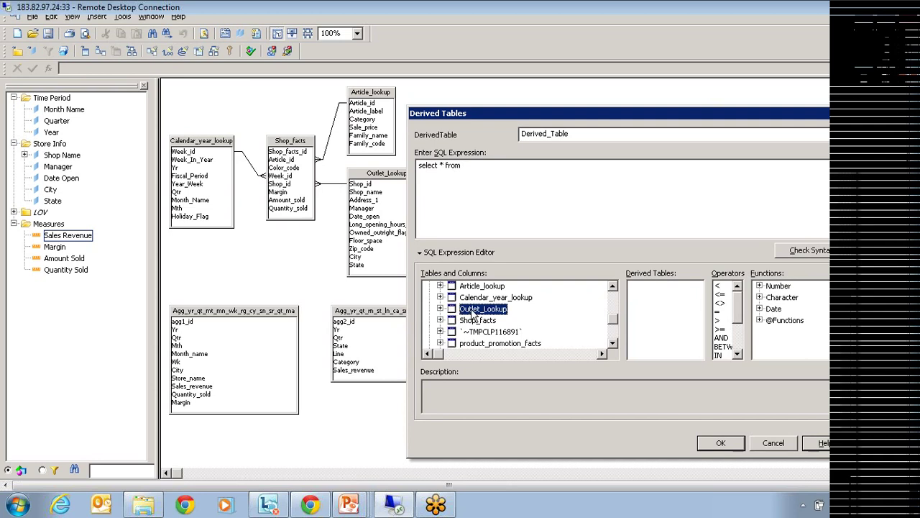
double_click(475, 310)
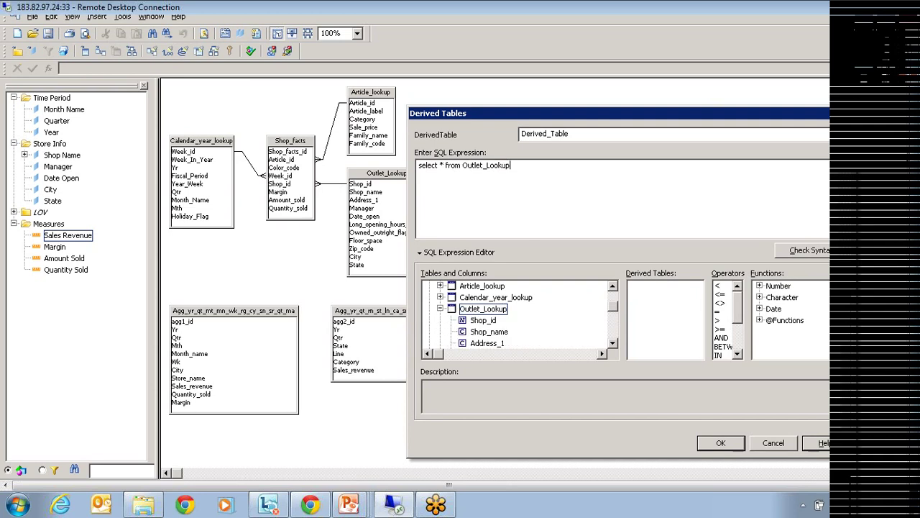
Add the filter where Outlet_Lookup.State='Texas' to the derived table SQL.
type("where")
left_click_drag(613, 306, 611, 327)
left_click(483, 333)
double_click(481, 334)
type("='")
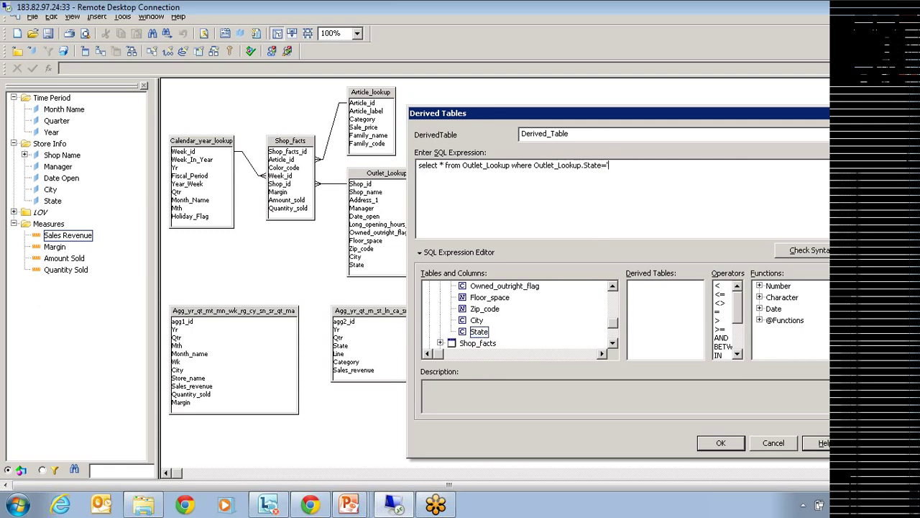
type("Texas'")
Validate the SQL, create Derived_Table, and place it in the schema's upper right.
left_click(827, 255)
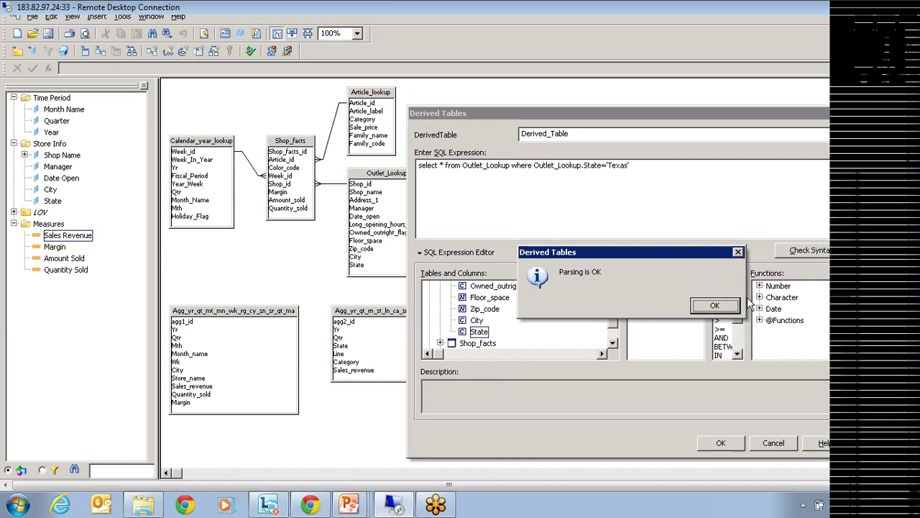
left_click(715, 309)
left_click(719, 442)
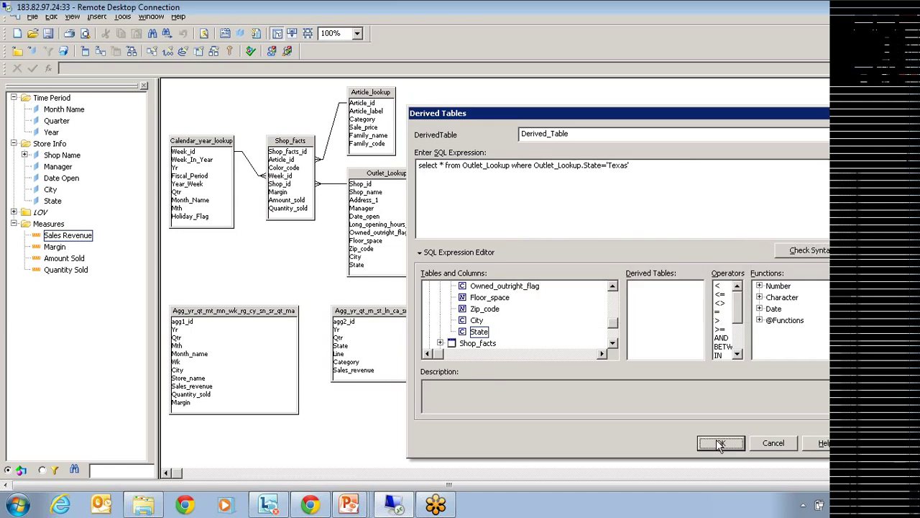
left_click_drag(195, 431, 564, 139)
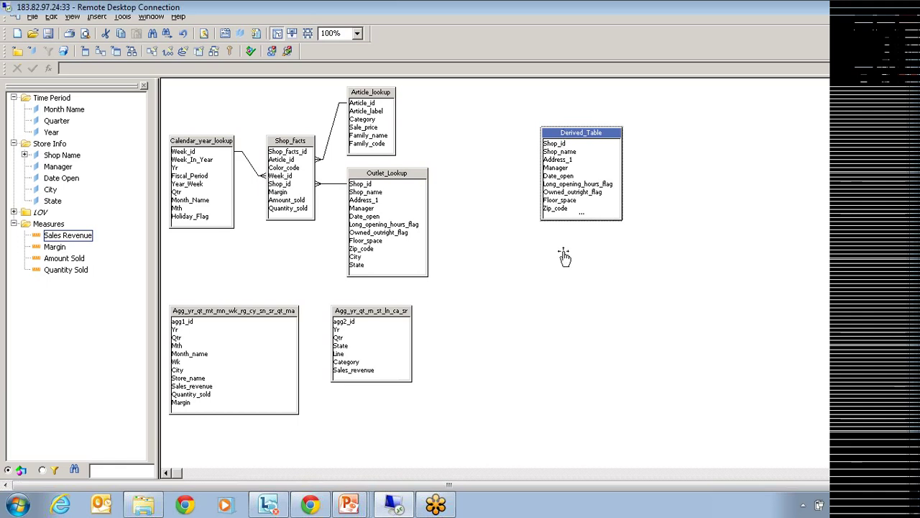
right_click(582, 134)
left_click(622, 294)
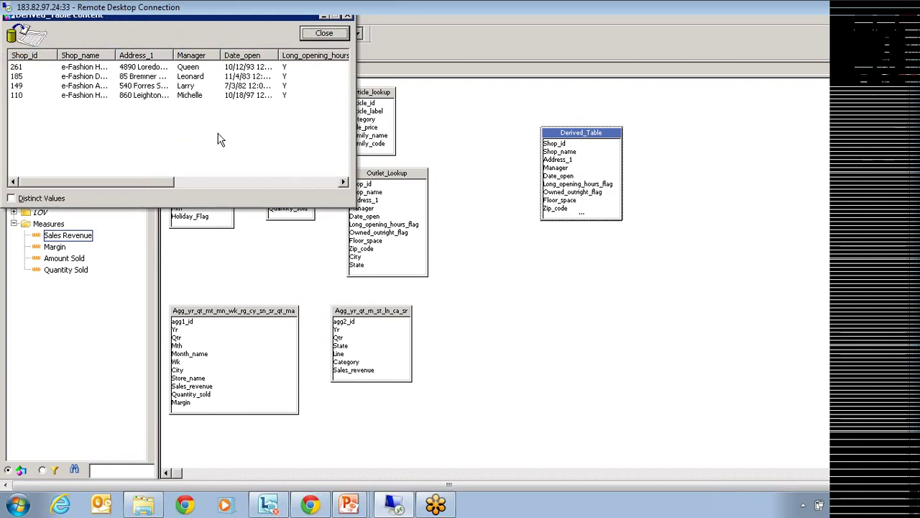
left_click(269, 182)
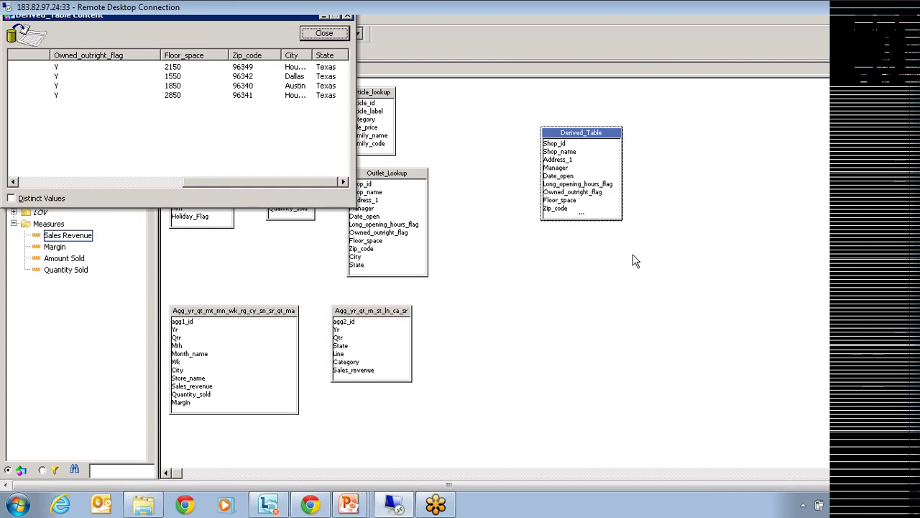
left_click(335, 34)
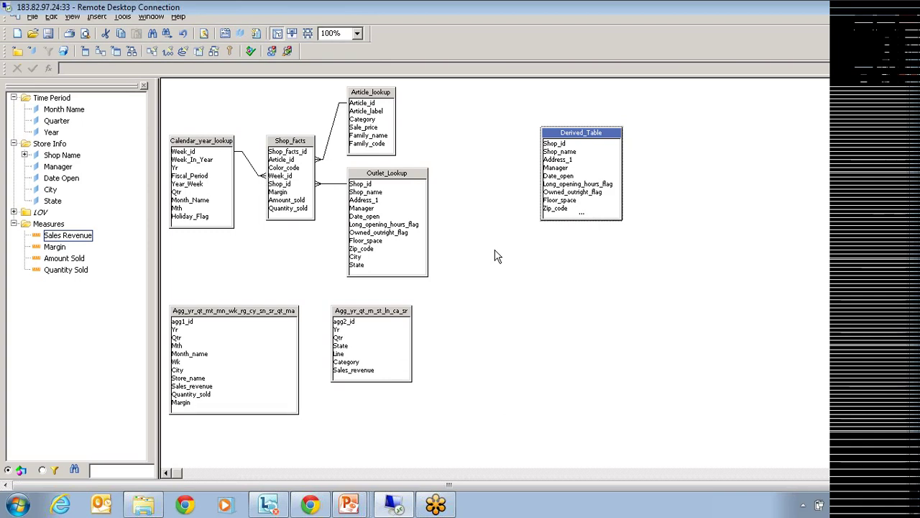
Open Derived_Table's Texas-filter SQL definition for review, then close it unchanged.
right_click(581, 138)
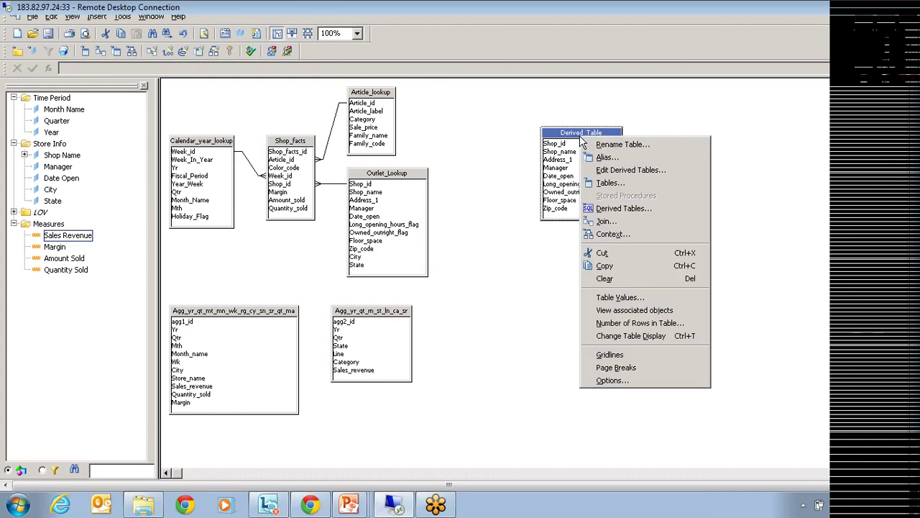
left_click(618, 207)
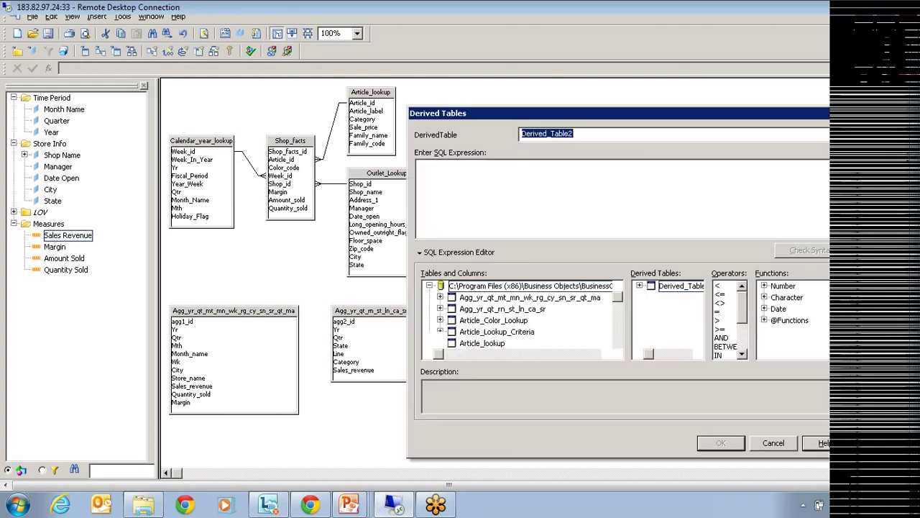
left_click(776, 442)
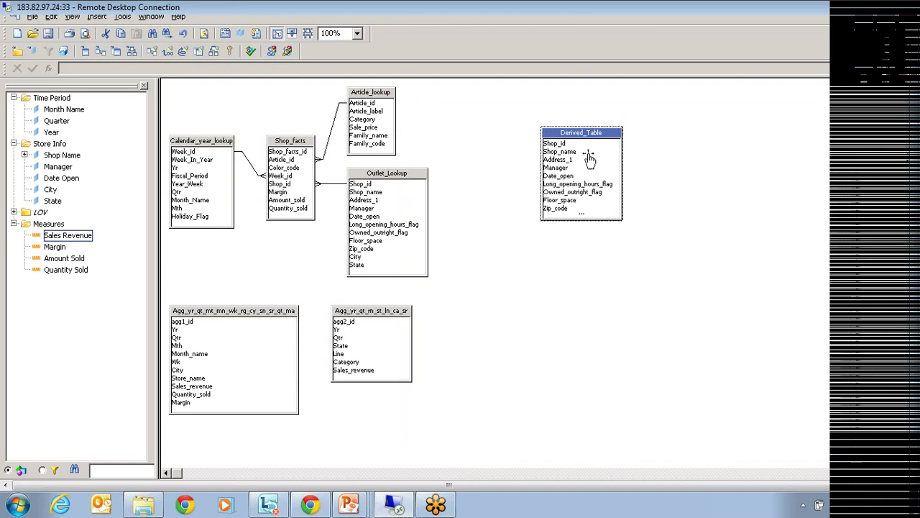
right_click(586, 139)
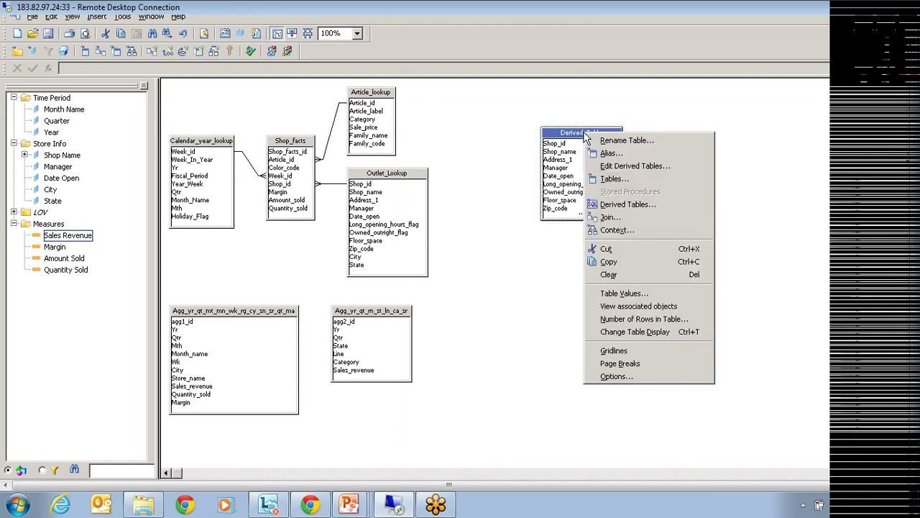
left_click(625, 166)
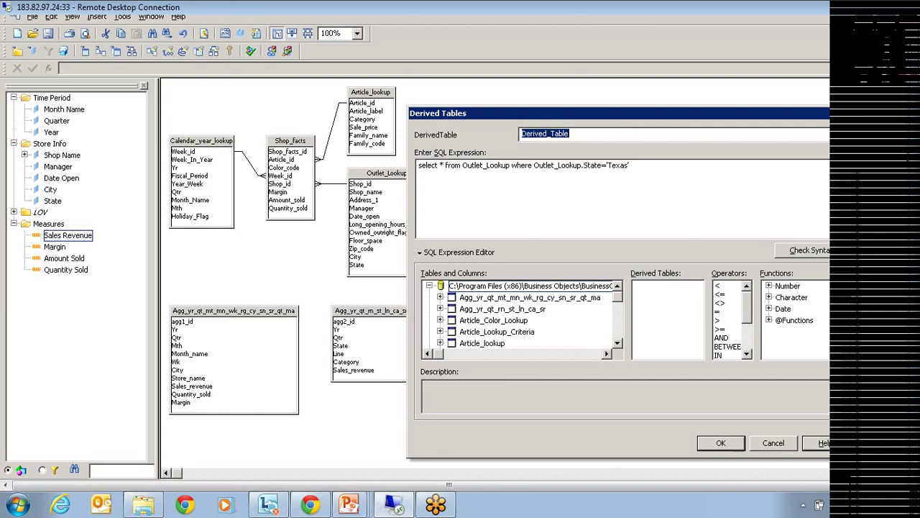
left_click(767, 443)
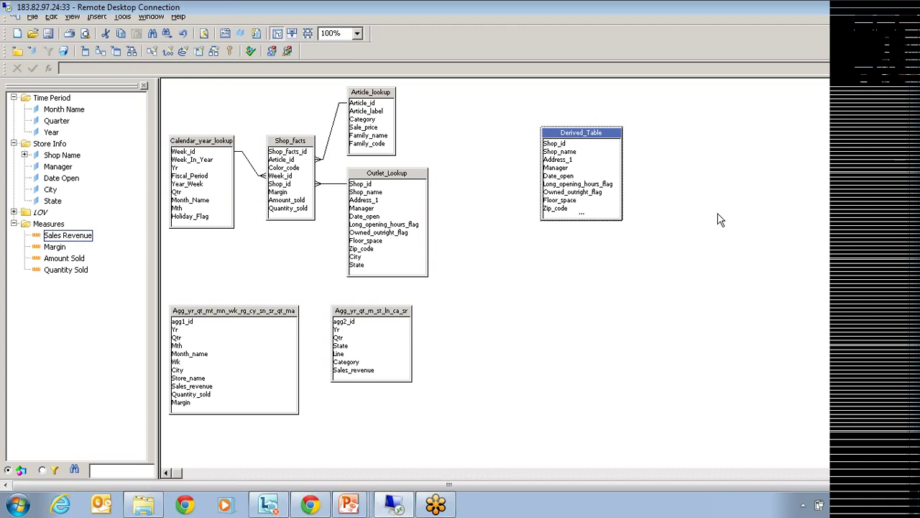
Delete Derived_Table from the schema, then bring up the canvas context menu.
key("Delete")
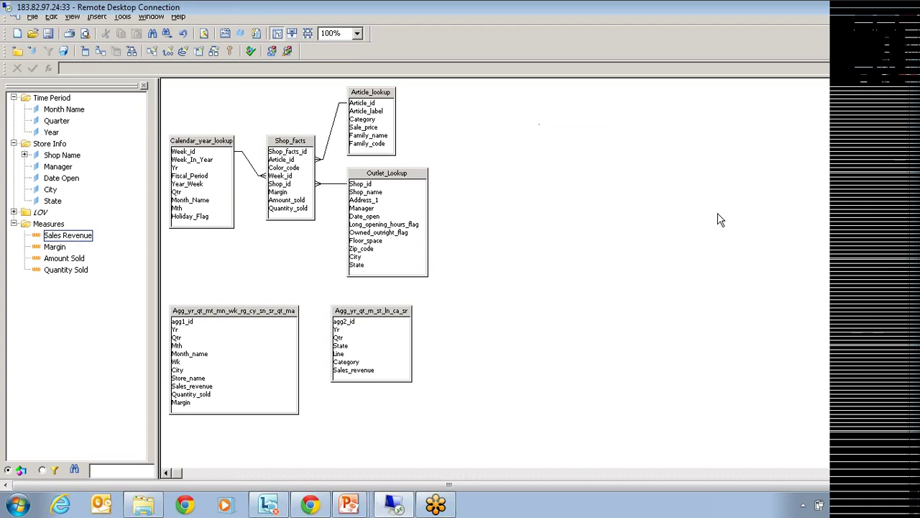
right_click(598, 151)
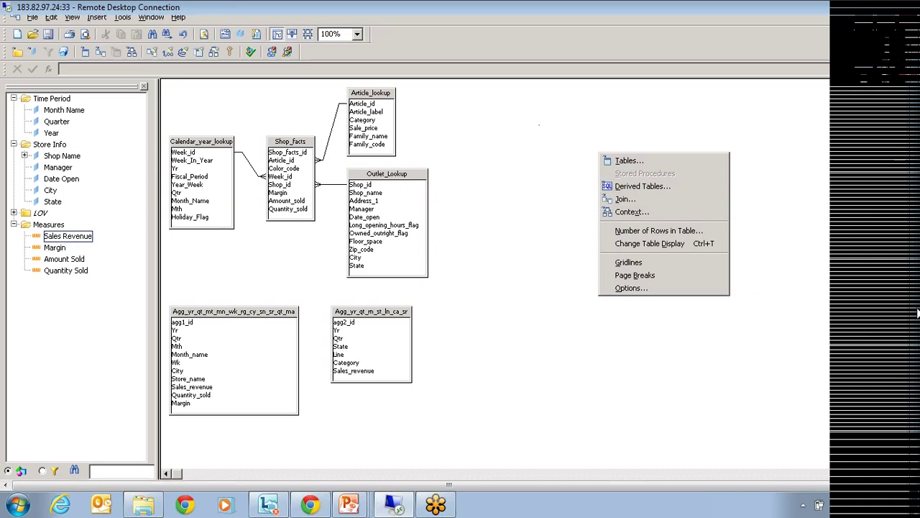
left_click(33, 36)
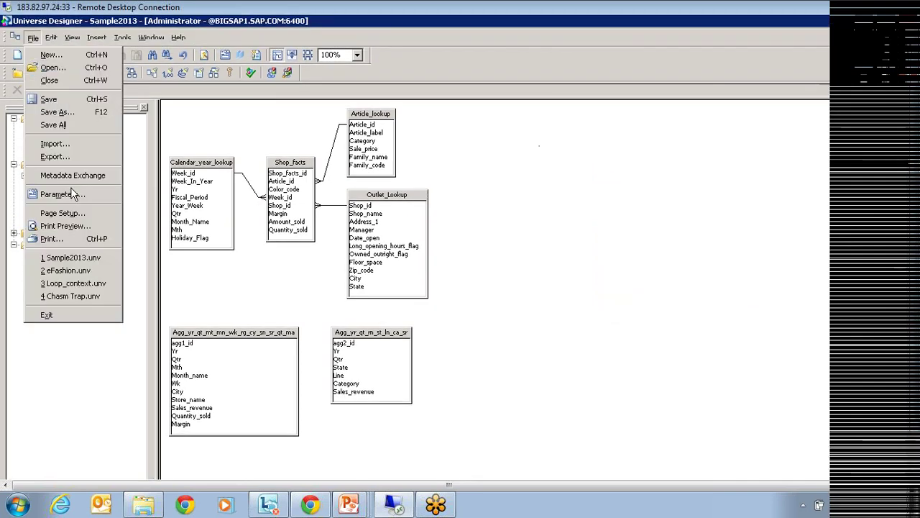
left_click(65, 192)
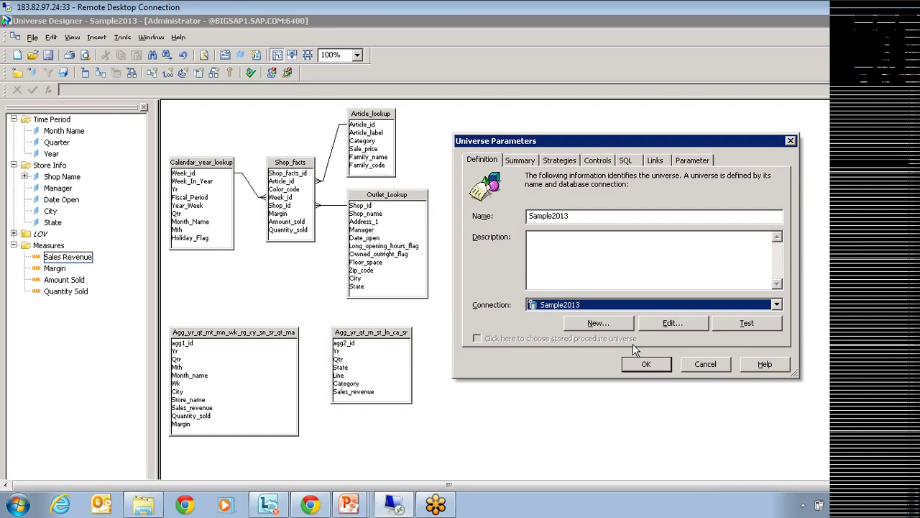
left_click(695, 369)
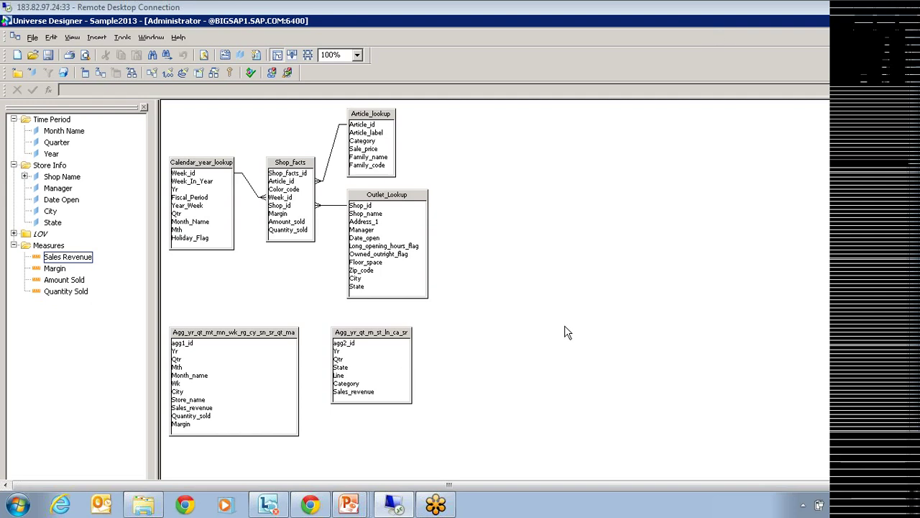
left_click(32, 37)
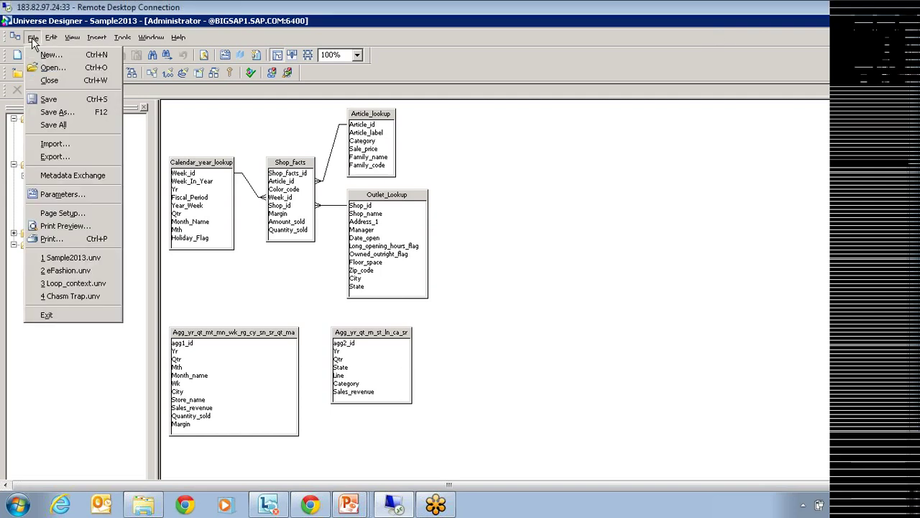
Show the Links tab of Universe Parameters, which lists no linked universes.
left_click(63, 196)
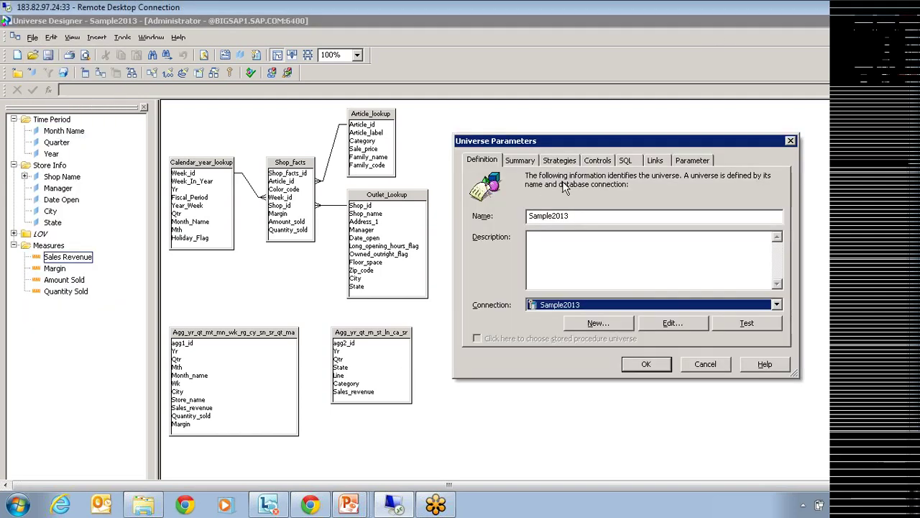
left_click(656, 161)
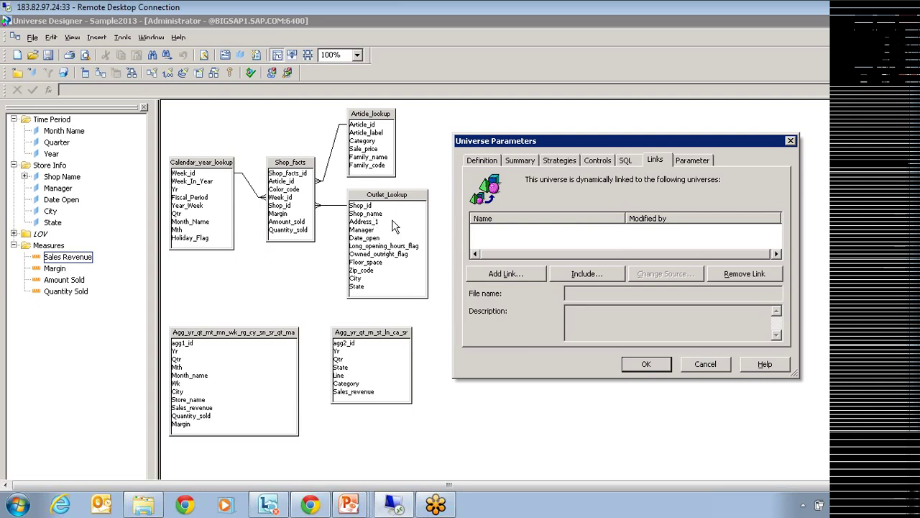
Link Island Resorts Marketing.unv to Sample2013 and auto-arrange the schema tables.
left_click(525, 273)
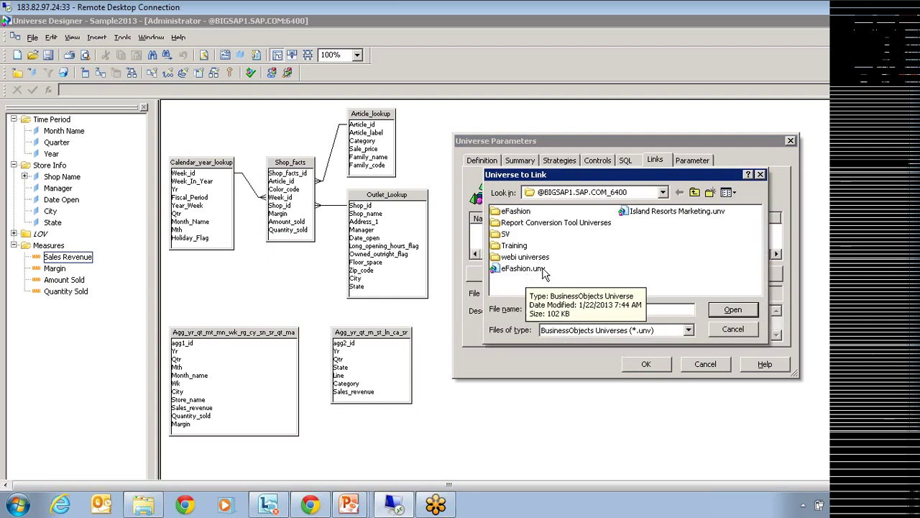
left_click(657, 216)
left_click(732, 317)
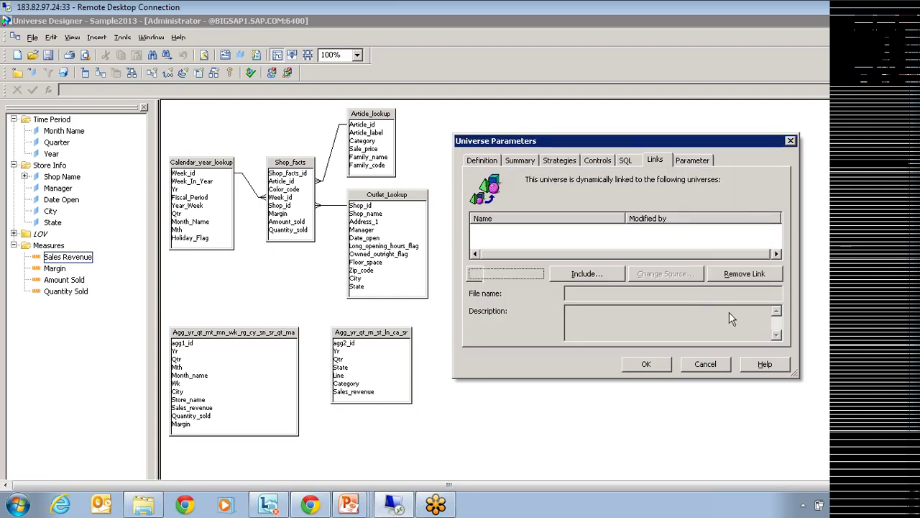
left_click(657, 370)
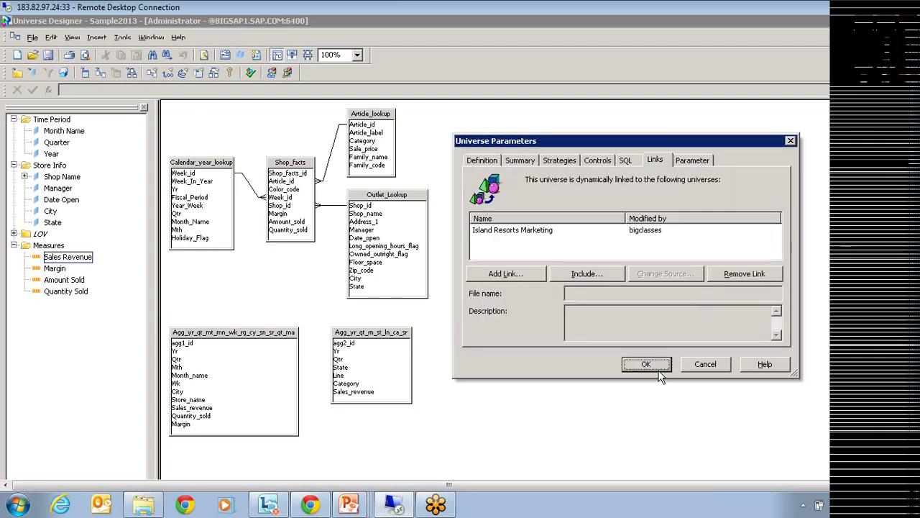
left_click(307, 55)
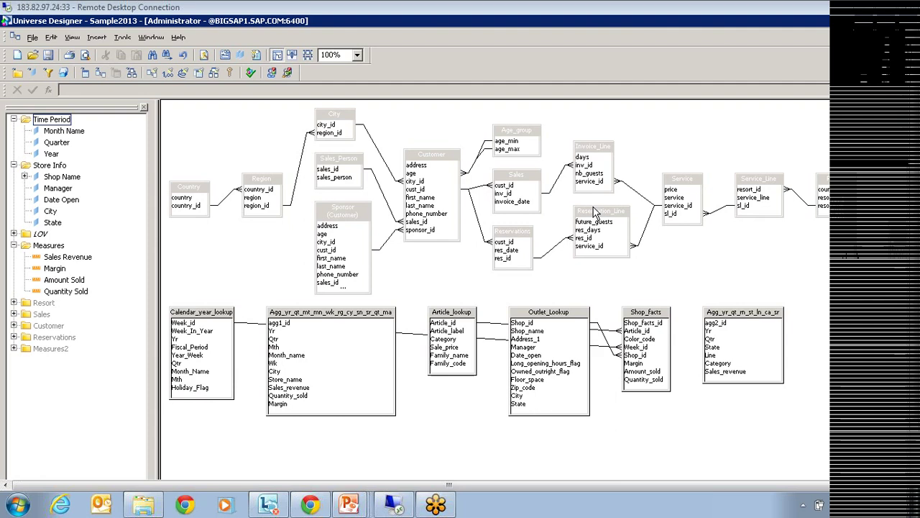
Join Country.country to Calendar_year_lookup.Week_id and expand the linked Resort class.
left_click(189, 197)
left_click_drag(168, 251, 179, 331)
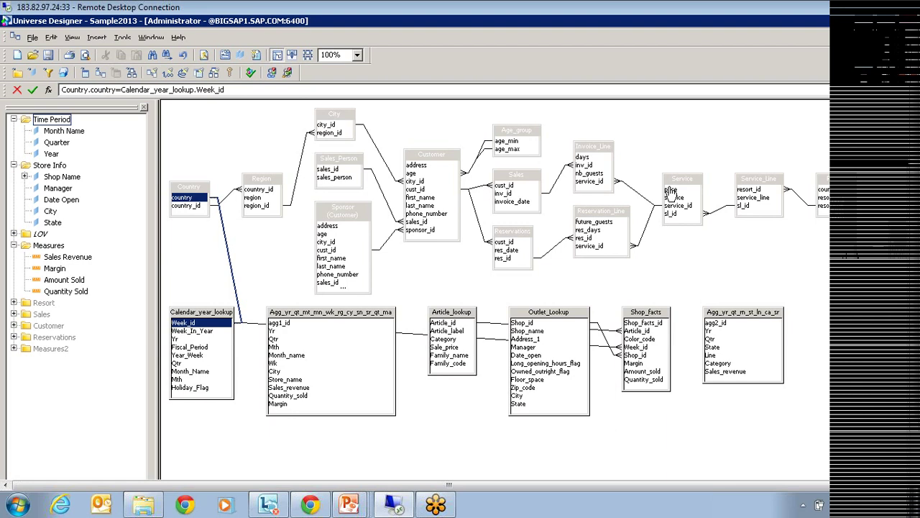
left_click(14, 302)
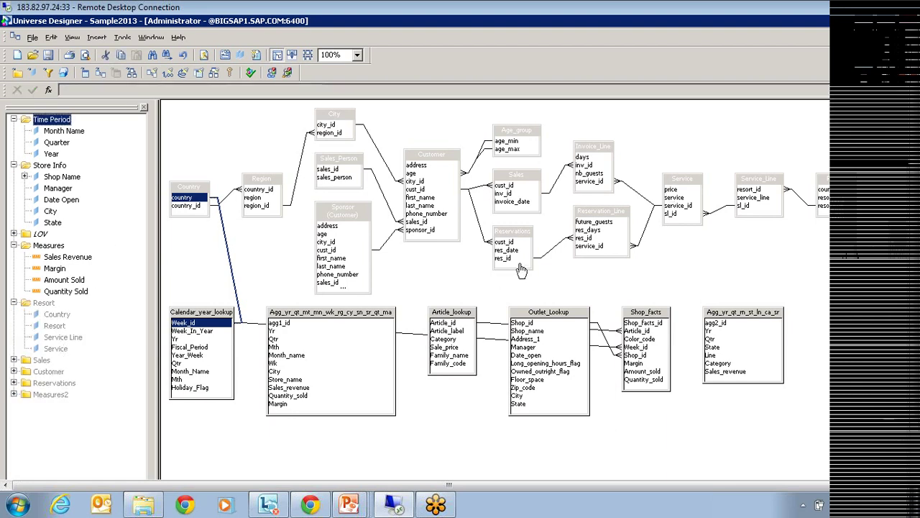
left_click(33, 37)
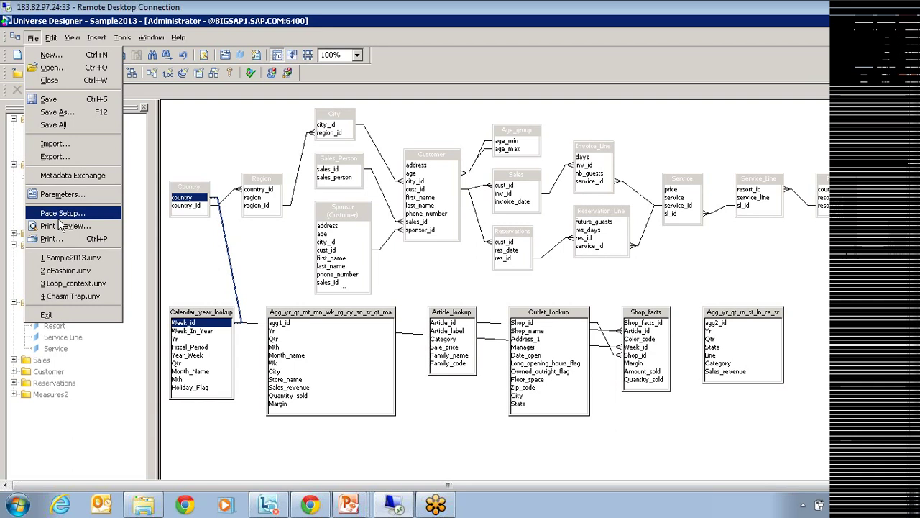
Include the linked Island Resorts Marketing universe into Sample2013 from the Parameters Links tab.
left_click(62, 194)
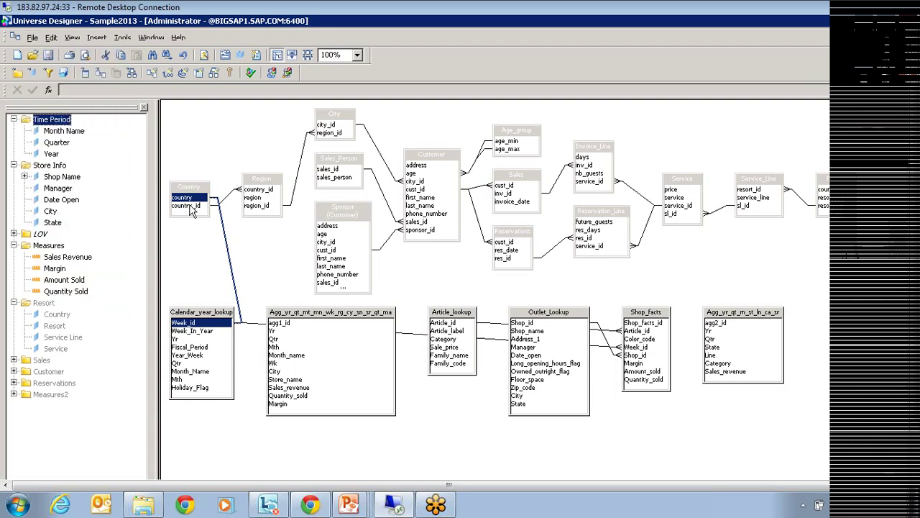
left_click(663, 161)
left_click(540, 231)
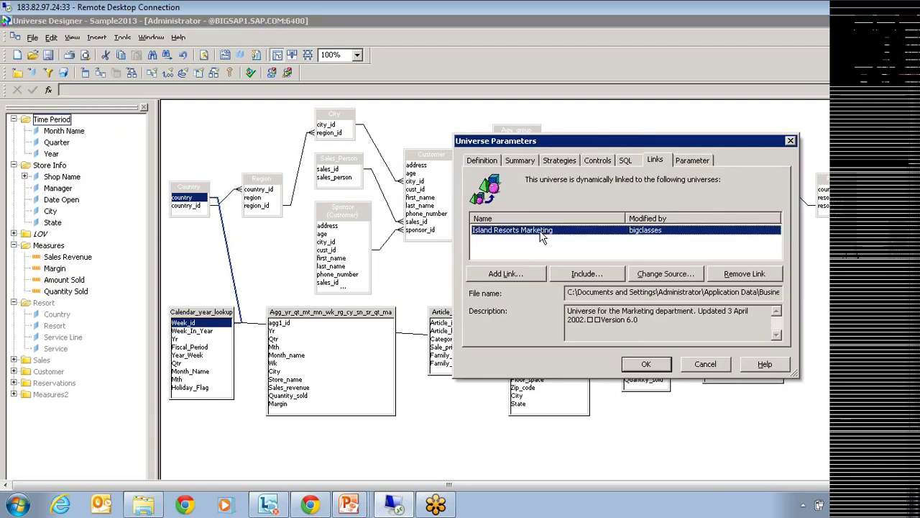
left_click(585, 276)
left_click(645, 364)
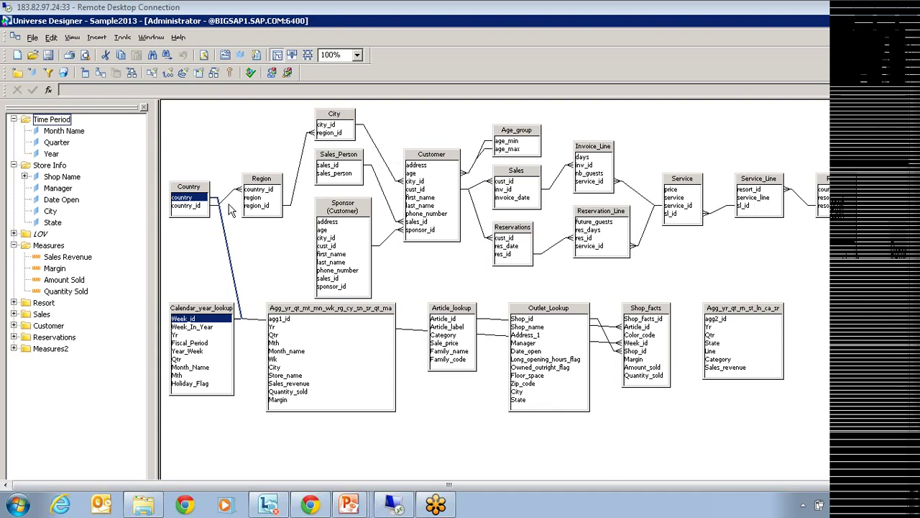
Close Sample2013 without saving the Island Resorts changes and reopen it from the recent files list.
left_click(900, 38)
left_click(501, 288)
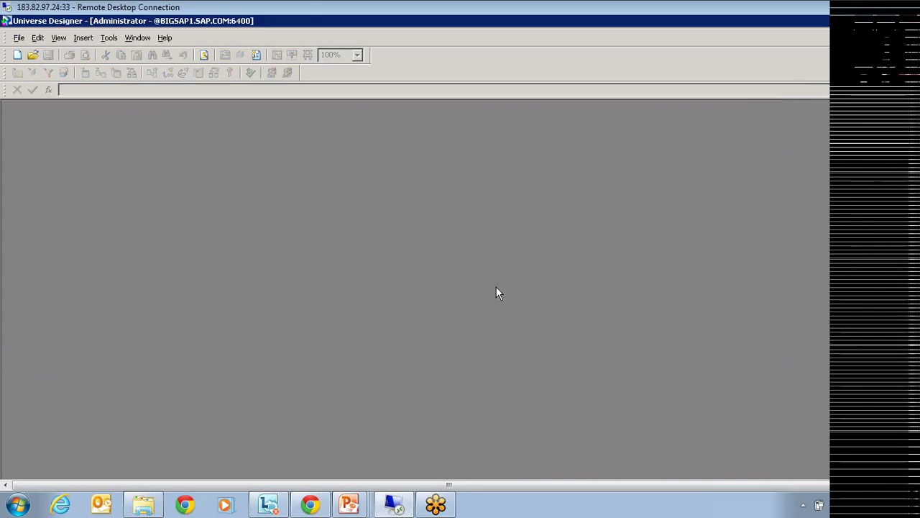
left_click(20, 37)
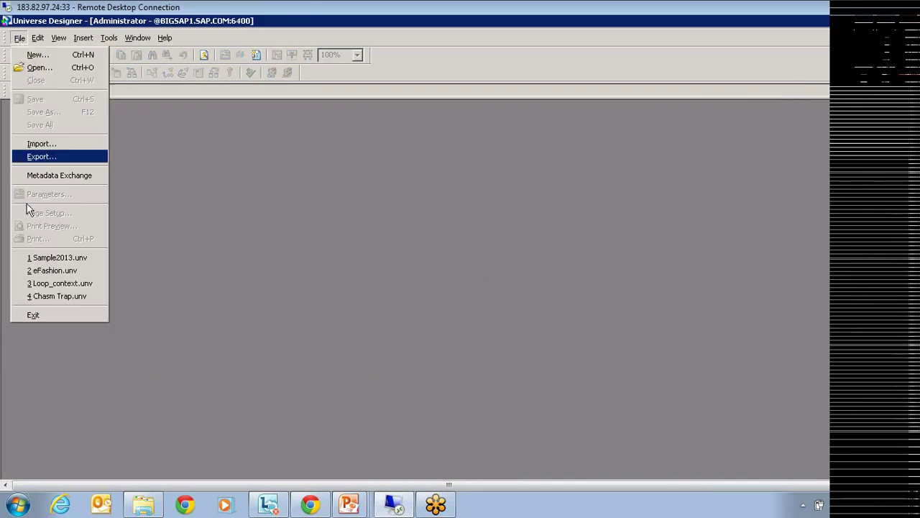
left_click(50, 257)
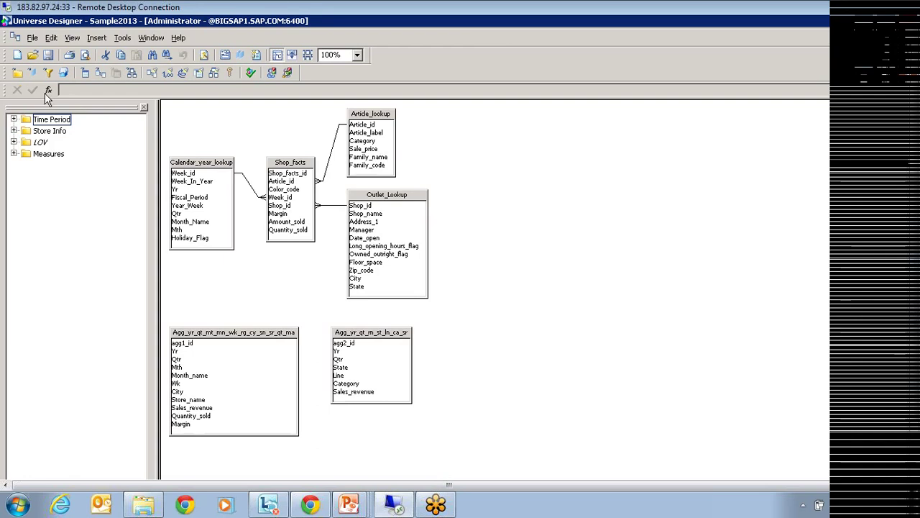
left_click(33, 36)
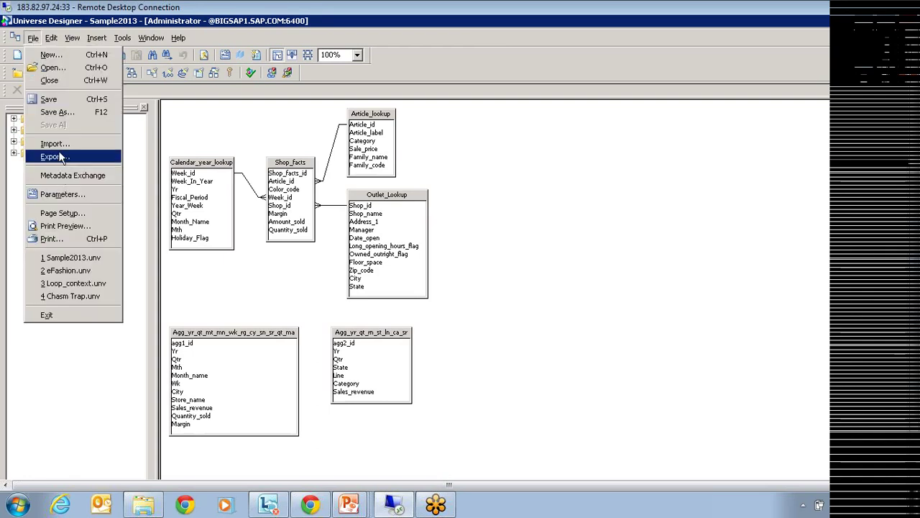
Add eFashion.unv as a linked universe in Sample2013's universe parameters.
left_click(60, 198)
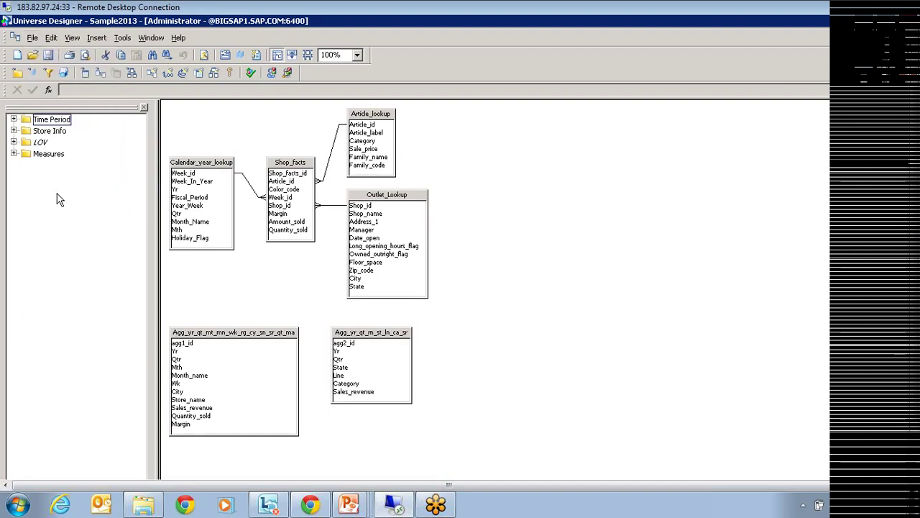
left_click(656, 160)
left_click(504, 273)
left_click(519, 269)
left_click(723, 311)
left_click(654, 367)
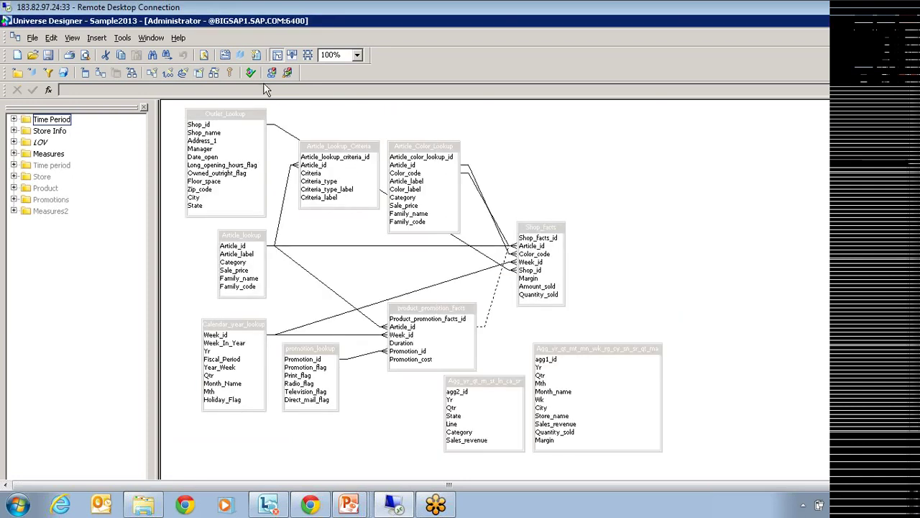
Auto-arrange the schema tables and review the added eFashion tables.
left_click(310, 55)
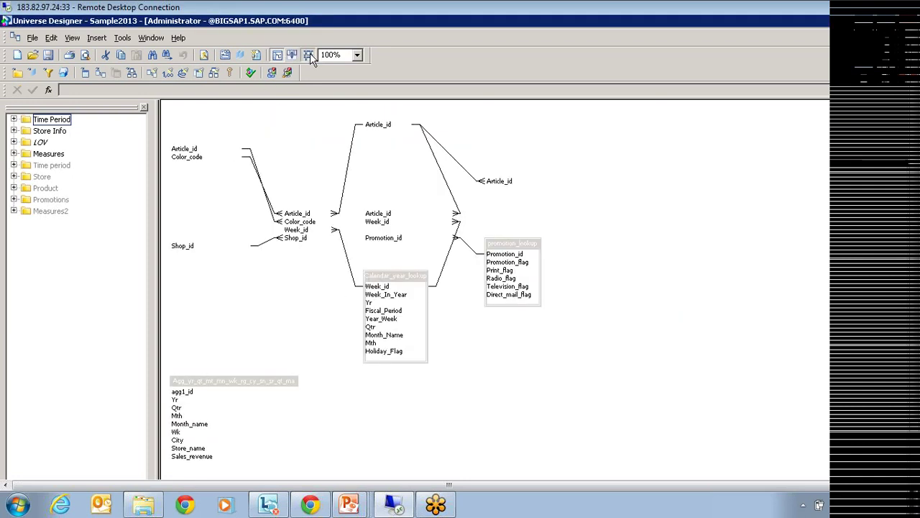
scroll(690, 298, "down", 3)
scroll(446, 391, "down", 3)
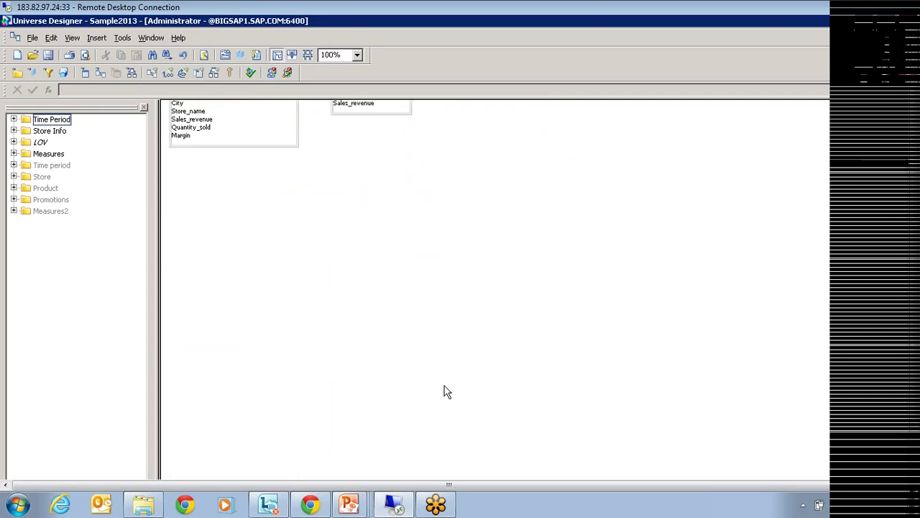
scroll(438, 390, "up", 4)
scroll(440, 393, "up", 2)
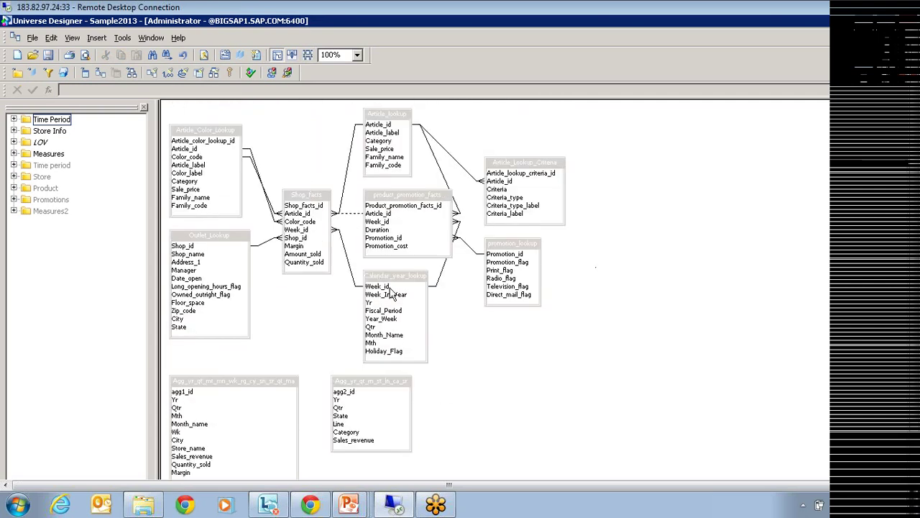
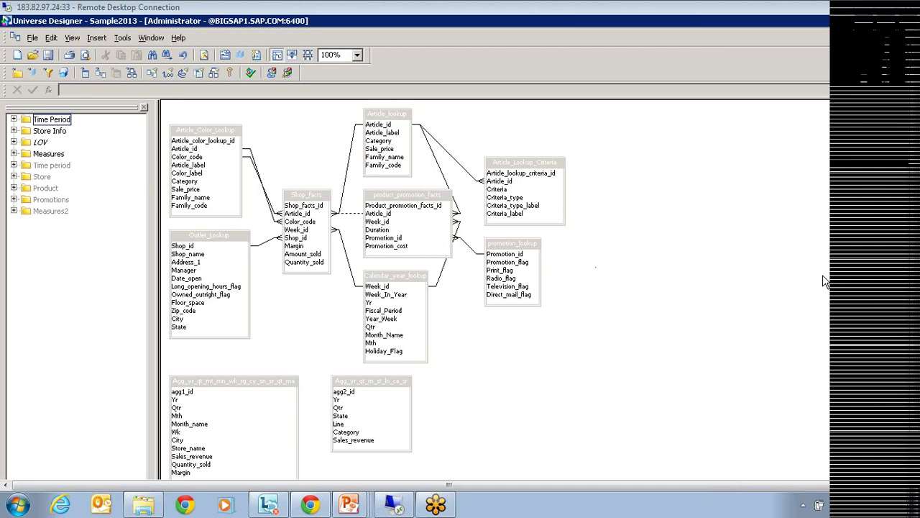
Restore the maximized Sample2013 window and close the Sample2013 universe.
left_click(895, 41)
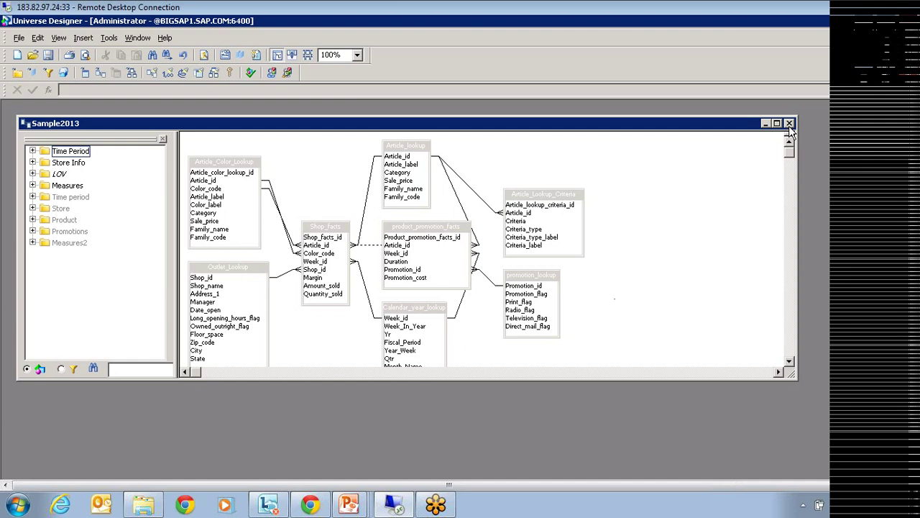
left_click(789, 124)
Discard the unsaved Sample2013 changes and minimize Universe Designer.
left_click(503, 289)
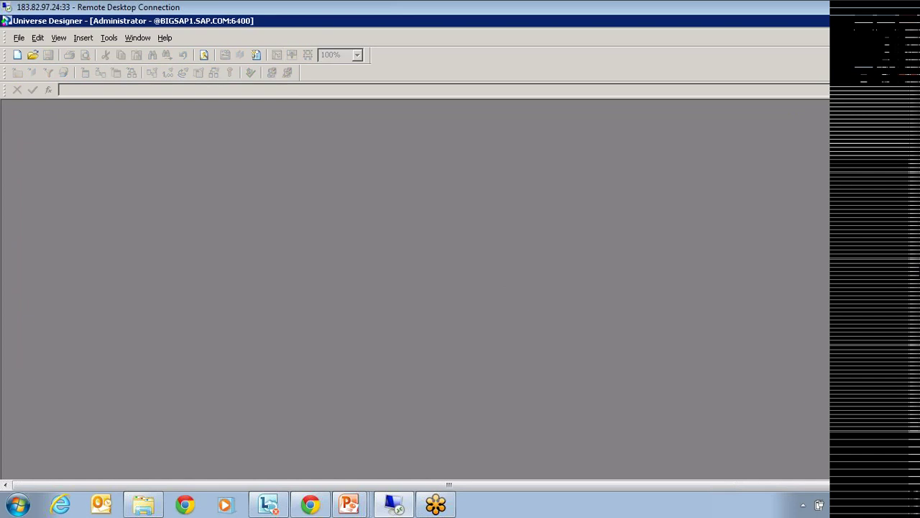
left_click_drag(914, 261, 554, 402)
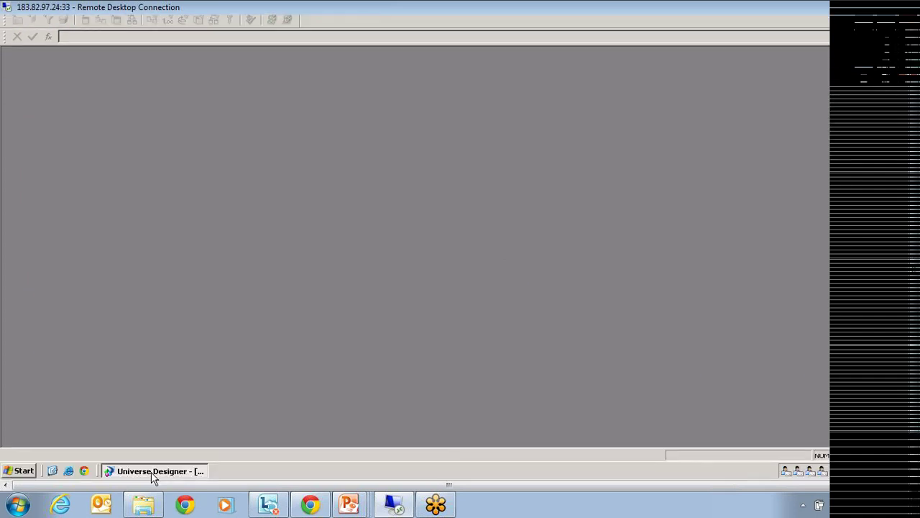
left_click(152, 475)
Launch SQL Server Management Studio from Start > Programs > Microsoft SQL Server 2005.
left_click(16, 471)
mouse_move(107, 294)
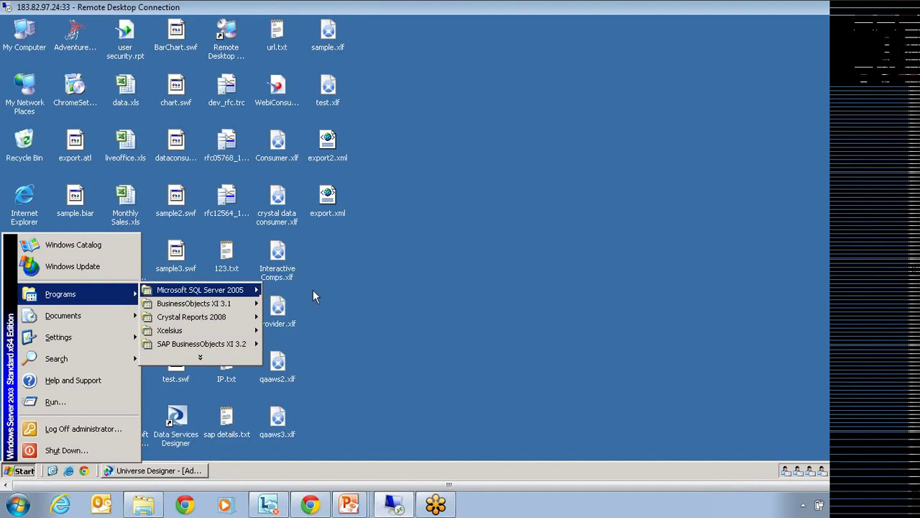
mouse_move(229, 295)
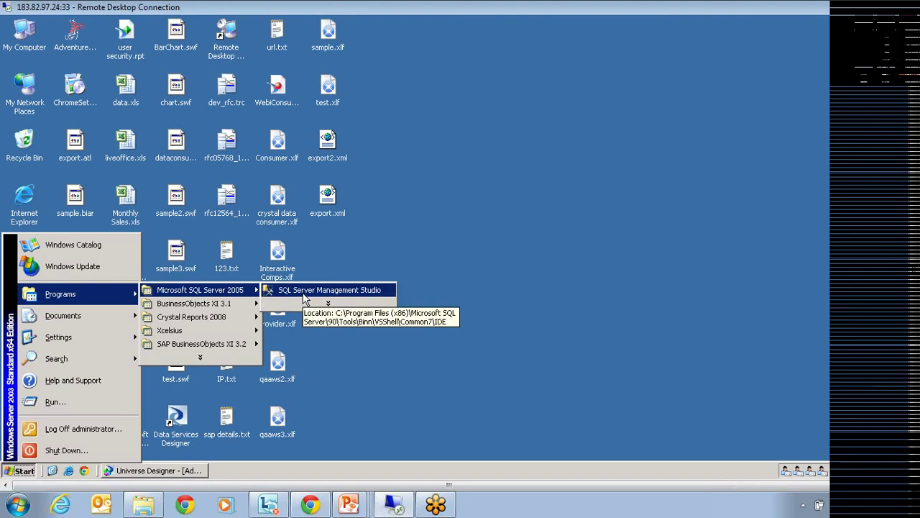
left_click(304, 295)
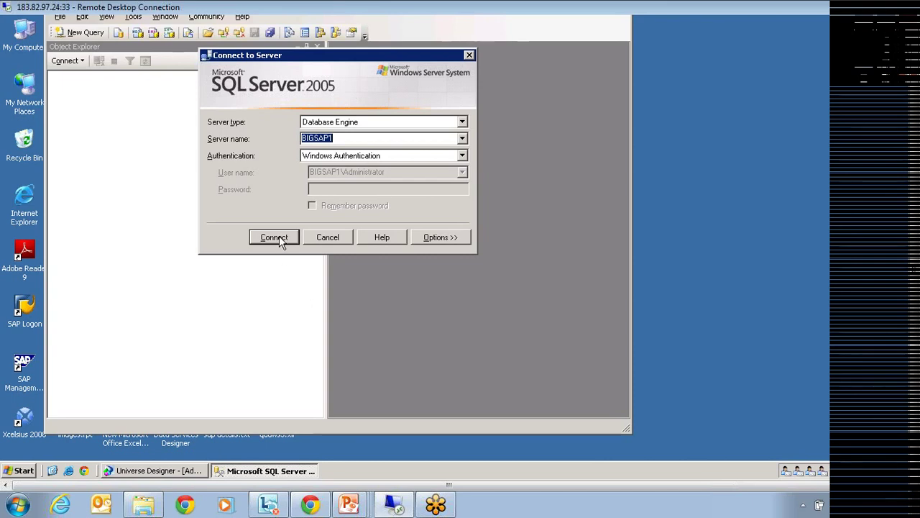
Connect to the BIGSAP1 server with server type Analysis Services.
left_click(340, 124)
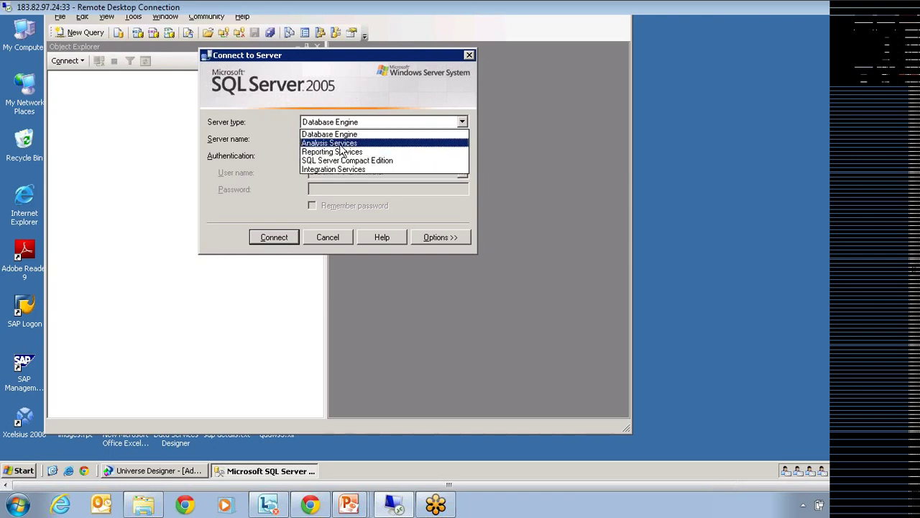
left_click(338, 144)
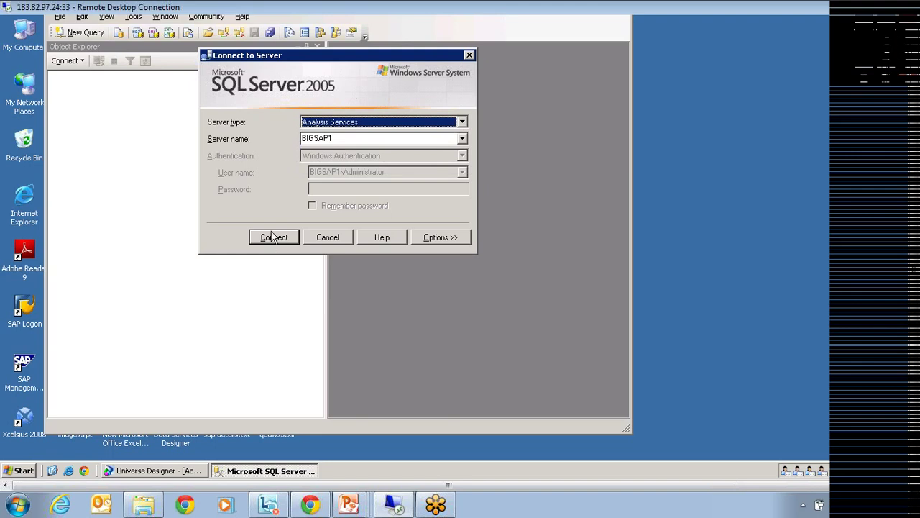
left_click(278, 241)
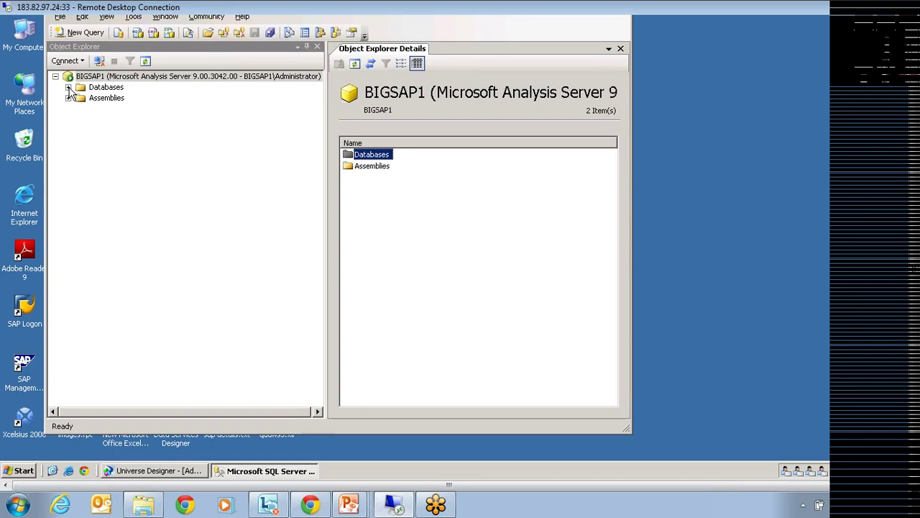
Expand Adventure Works DW > Cubes > Adventure Works and step through its measure groups to Sales Summary.
left_click(69, 88)
left_click(81, 98)
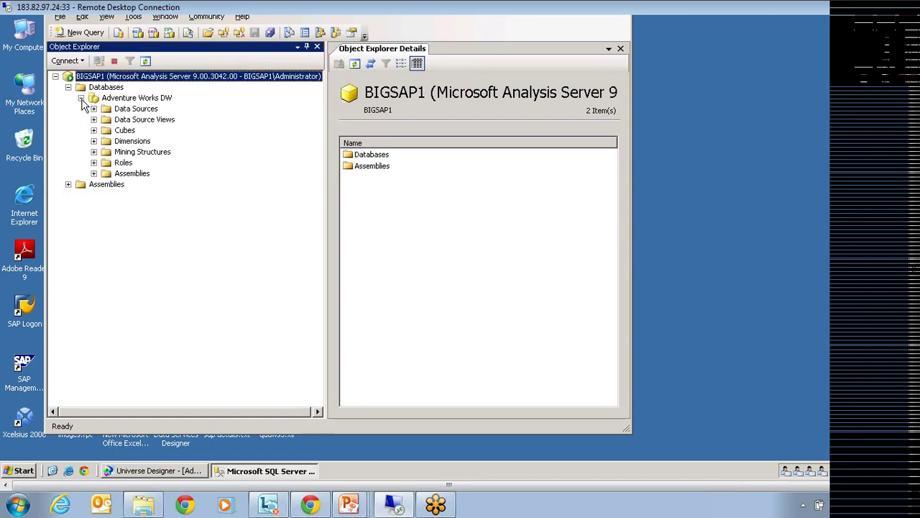
left_click(94, 130)
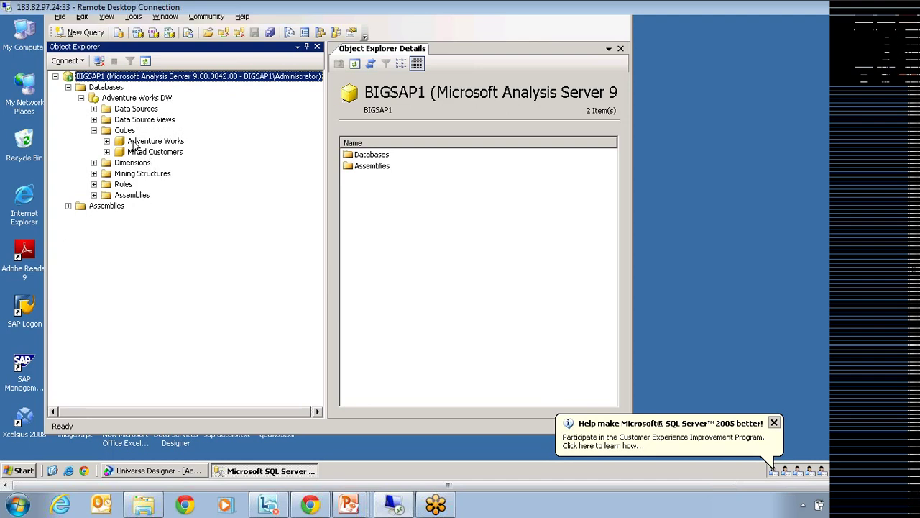
double_click(136, 142)
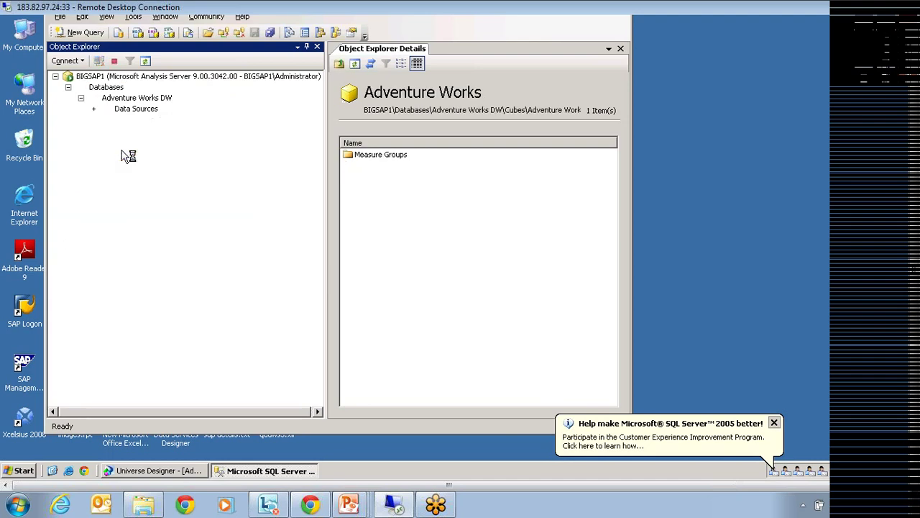
left_click(191, 164)
key("Down")
key("Down")
key("Down")
key("Down")
key("Down")
key("Down")
key("Down")
key("Down")
key("Down")
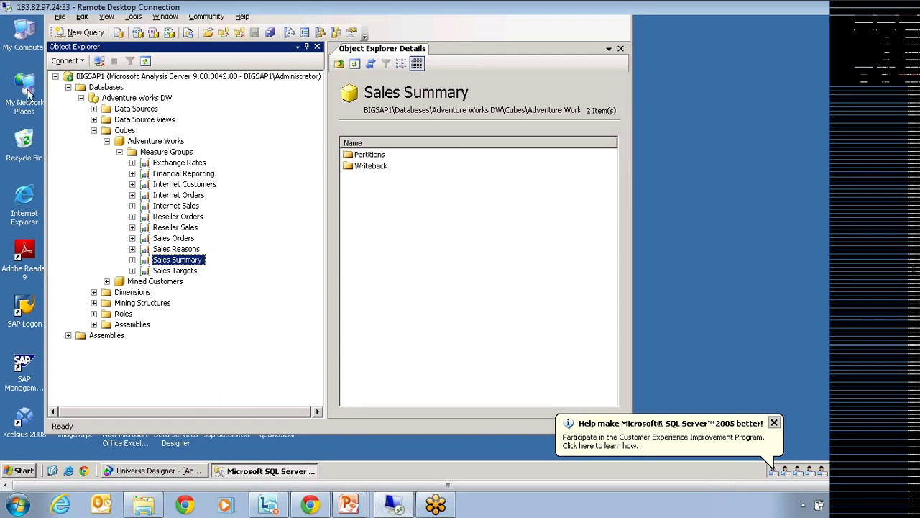
Connect to the BIGSAP1 Database Engine and expand the AdventureWorks Tables folder.
left_click(87, 64)
left_click(84, 80)
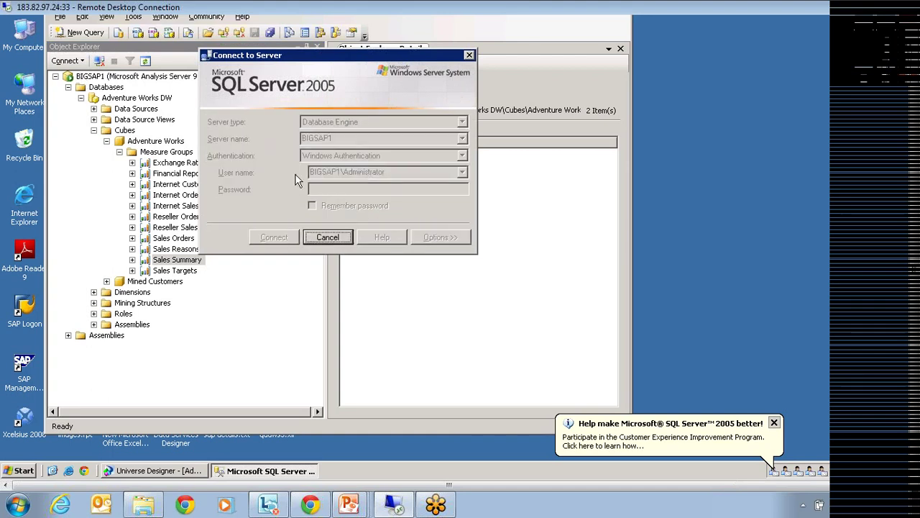
key("Return")
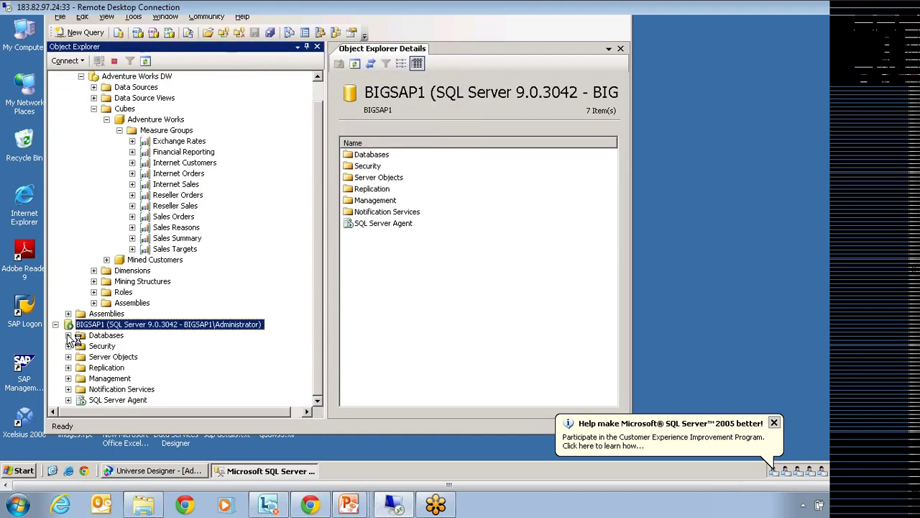
scroll(137, 332, "down", 2)
left_click(136, 325)
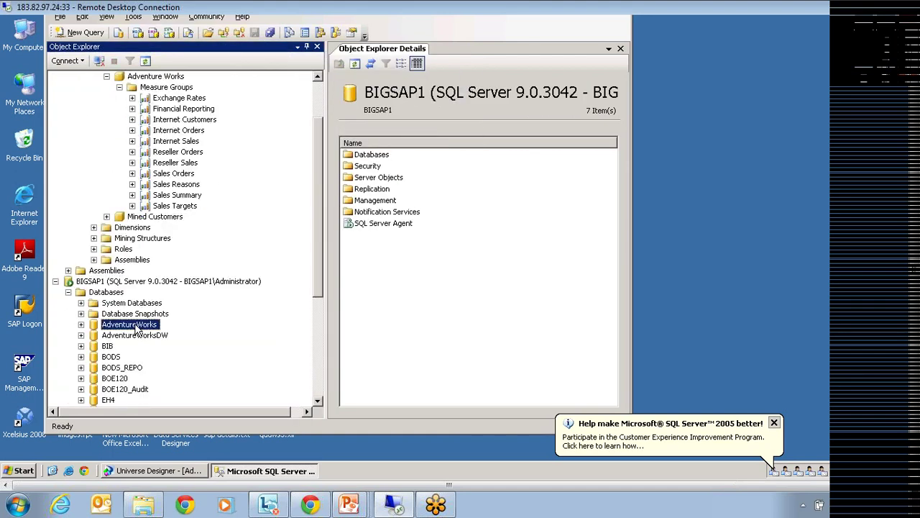
left_click(81, 325)
left_click(101, 336)
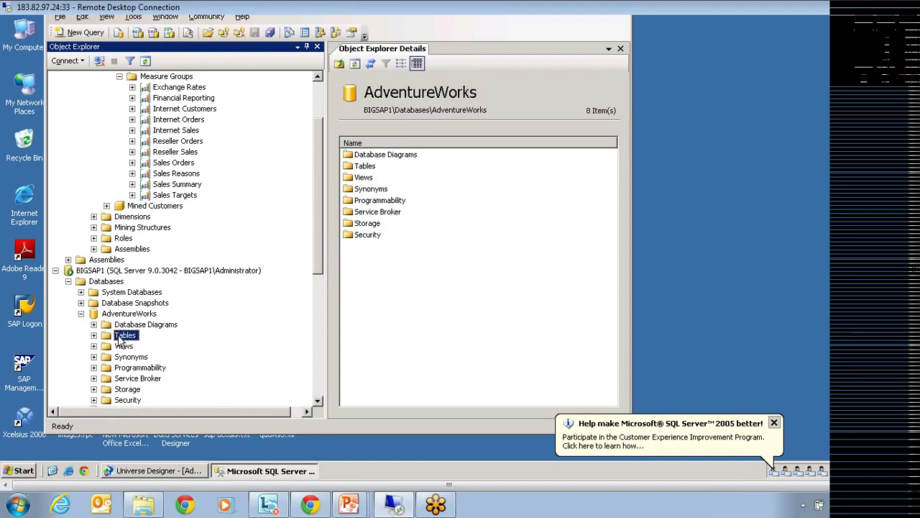
left_click(93, 335)
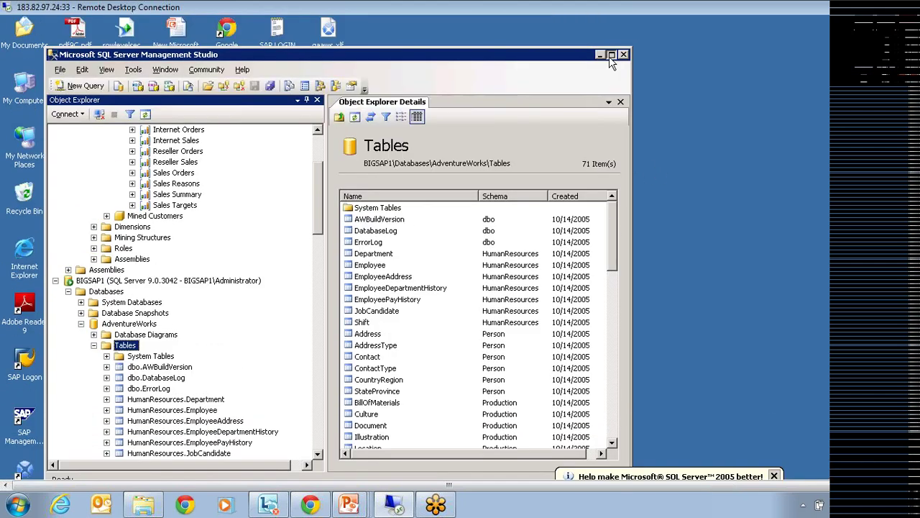
Maximize Management Studio, then return to Universe Designer and start a new universe.
left_click(611, 55)
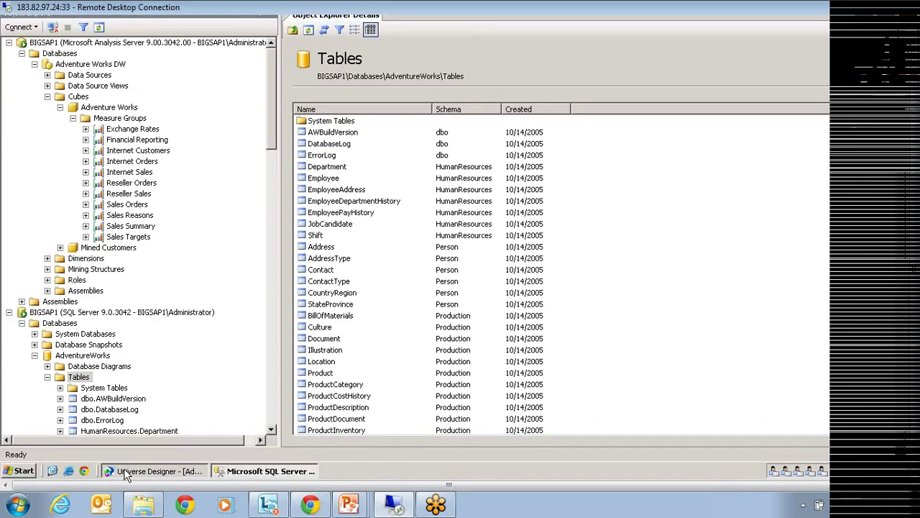
left_click(155, 471)
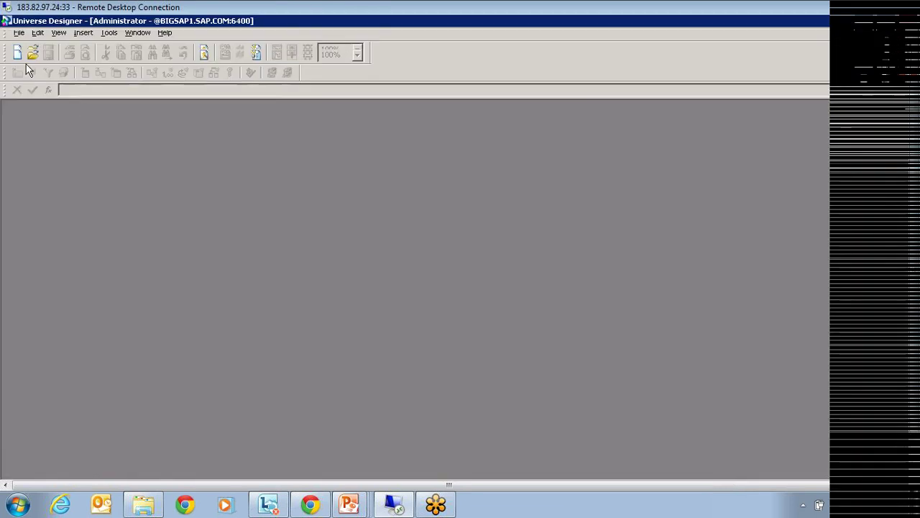
left_click(17, 56)
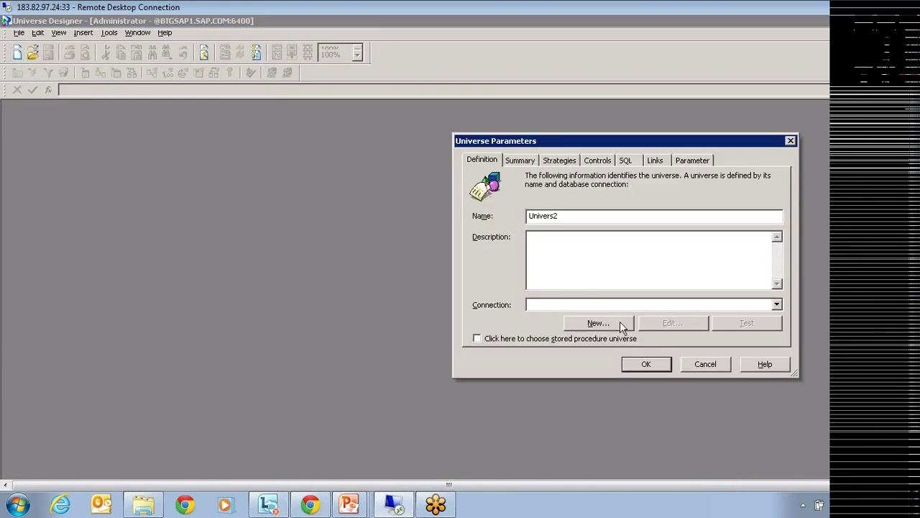
Begin a new connection named 'test' and browse the Microsoft middleware drivers.
left_click(595, 323)
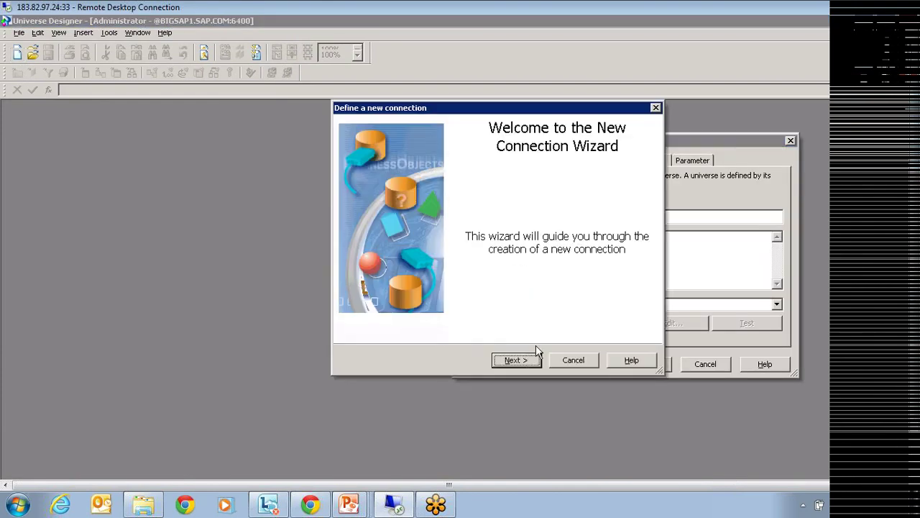
left_click(525, 359)
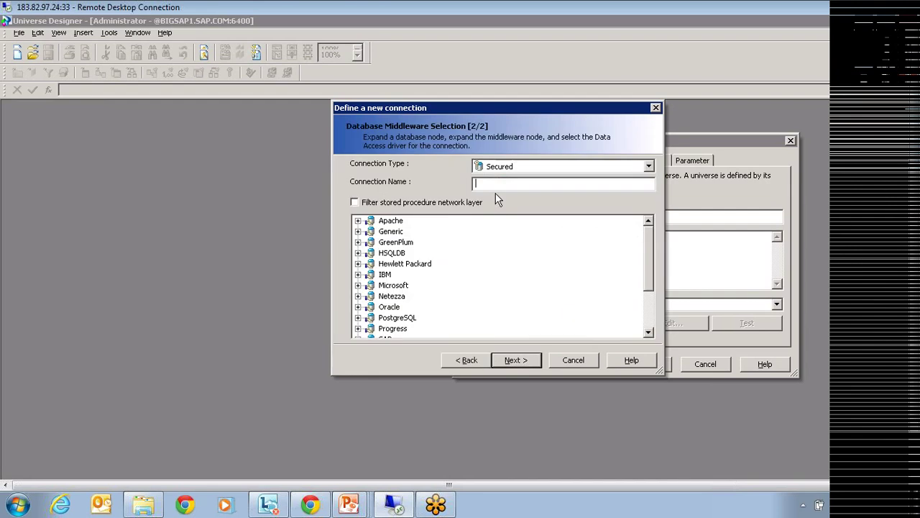
type("test")
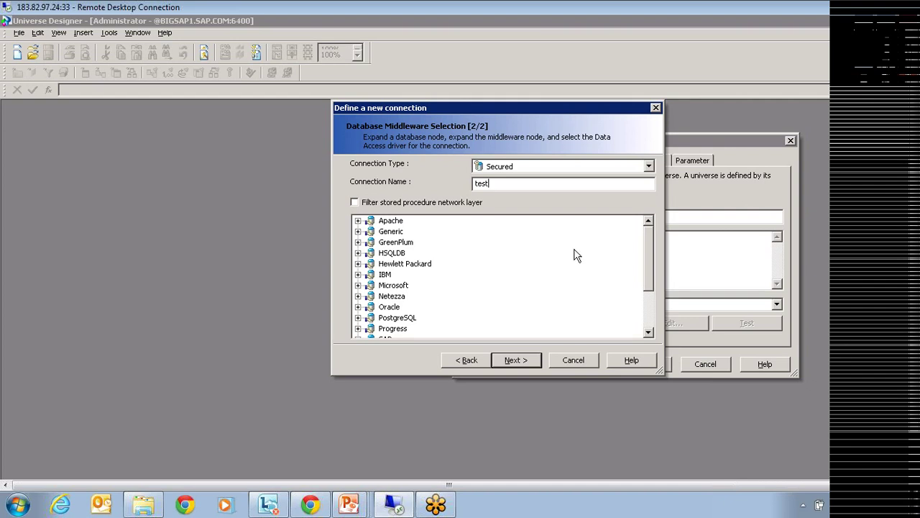
left_click_drag(650, 261, 650, 277)
Choose MS Analysis Services 2005 > OLE DB for OLAP Providers as the connection driver.
left_click(358, 264)
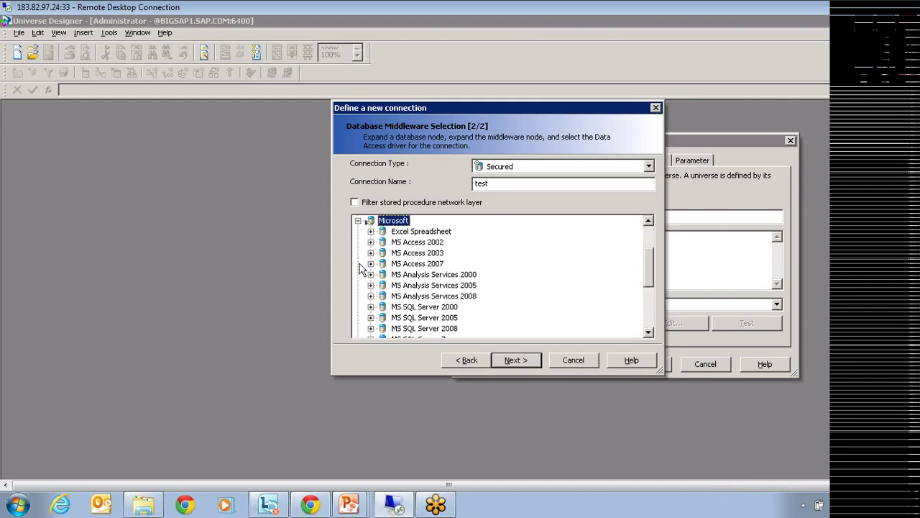
left_click(371, 285)
left_click(440, 296)
left_click(514, 359)
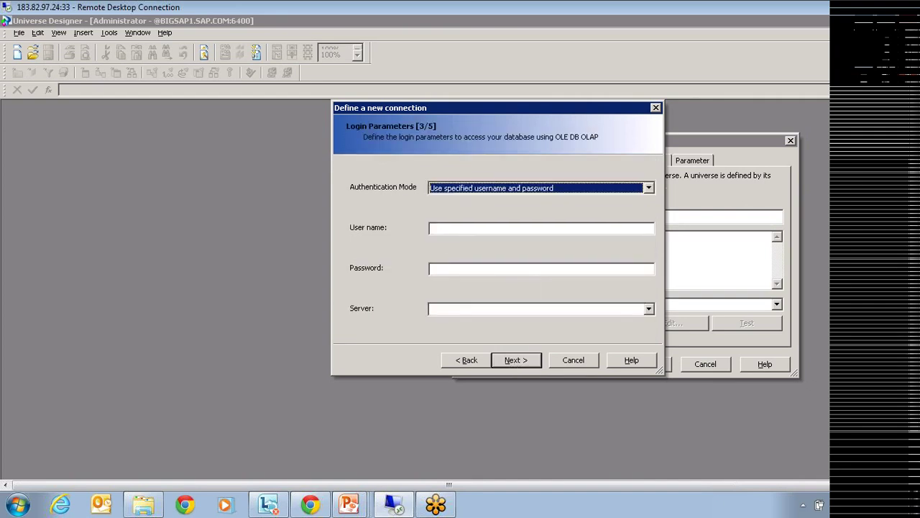
Enter the login user name and password; the server list turns up empty.
left_click(446, 229)
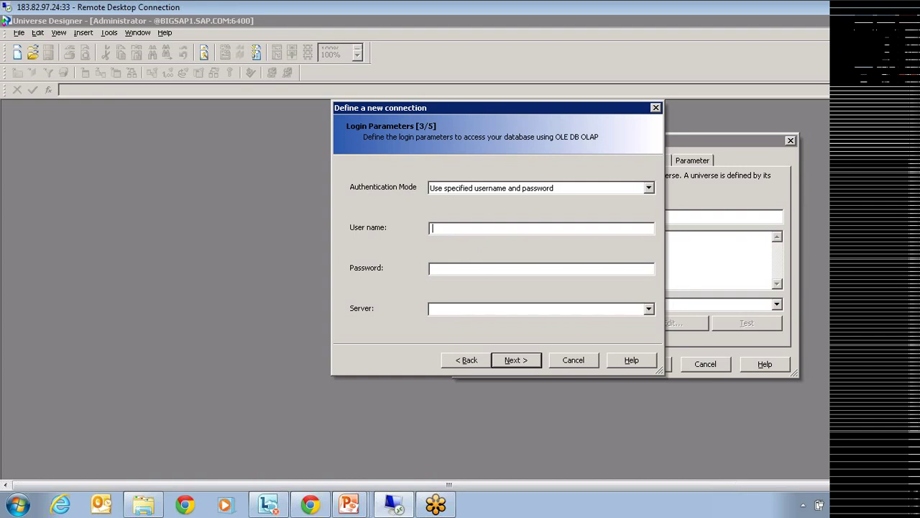
type("sa")
left_click(435, 268)
type("*****")
left_click(651, 308)
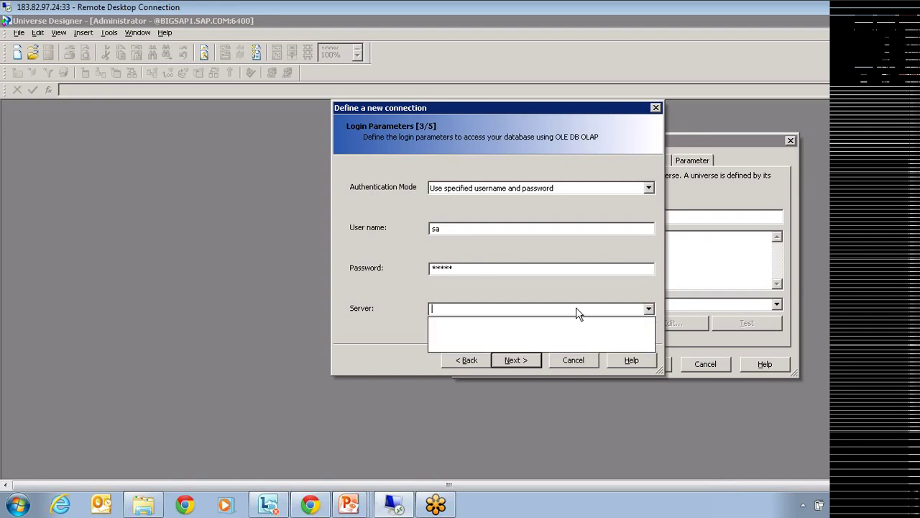
left_click(568, 308)
left_click(476, 267)
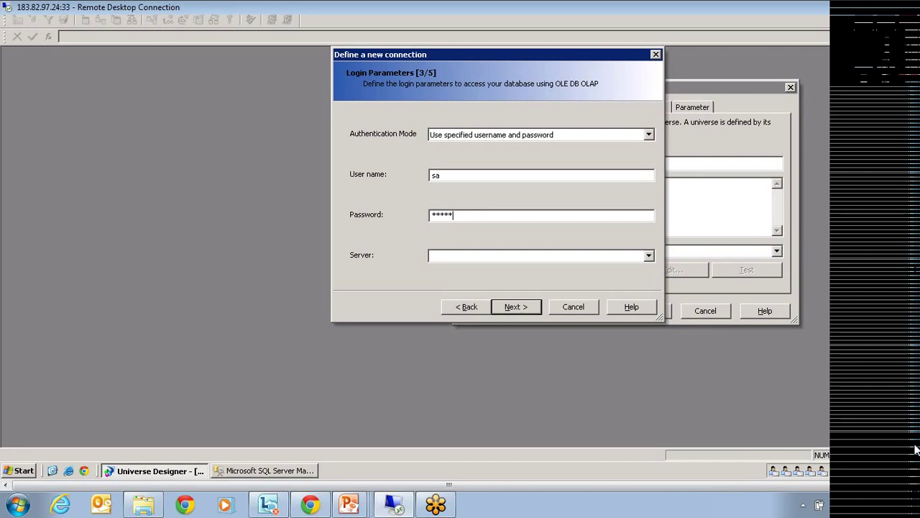
Set the connection's Authentication Mode to Use Single Sign On.
left_click(486, 139)
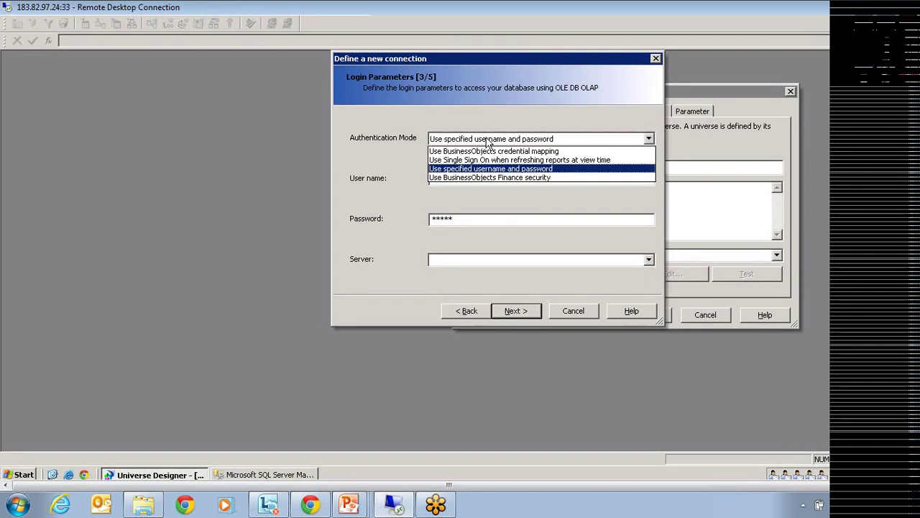
left_click(547, 159)
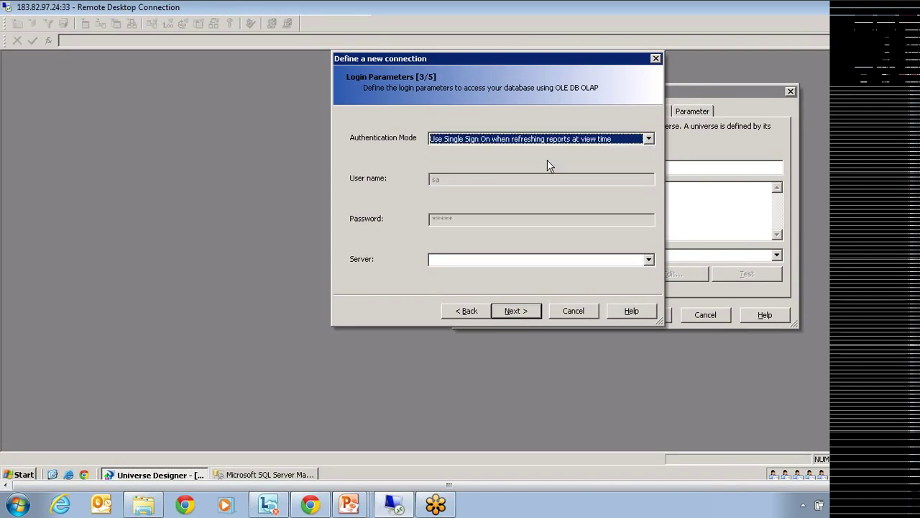
left_click(648, 260)
left_click(649, 260)
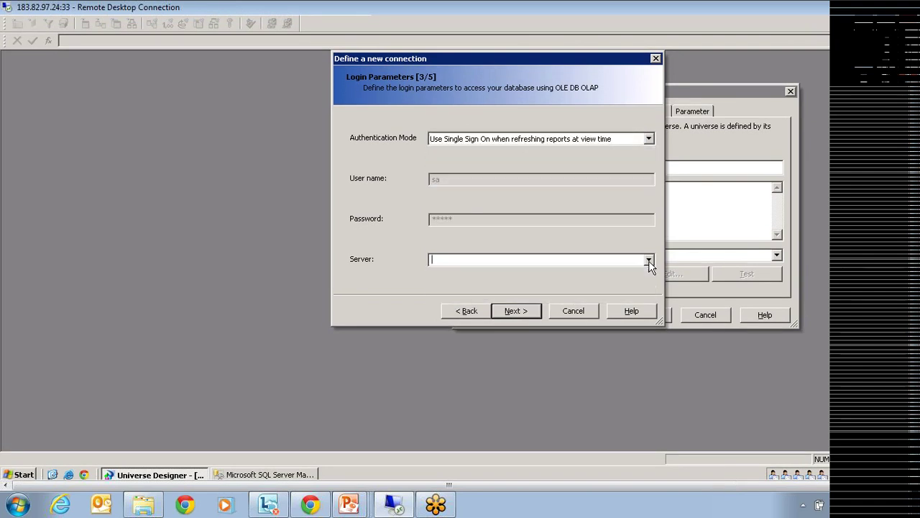
left_click(503, 138)
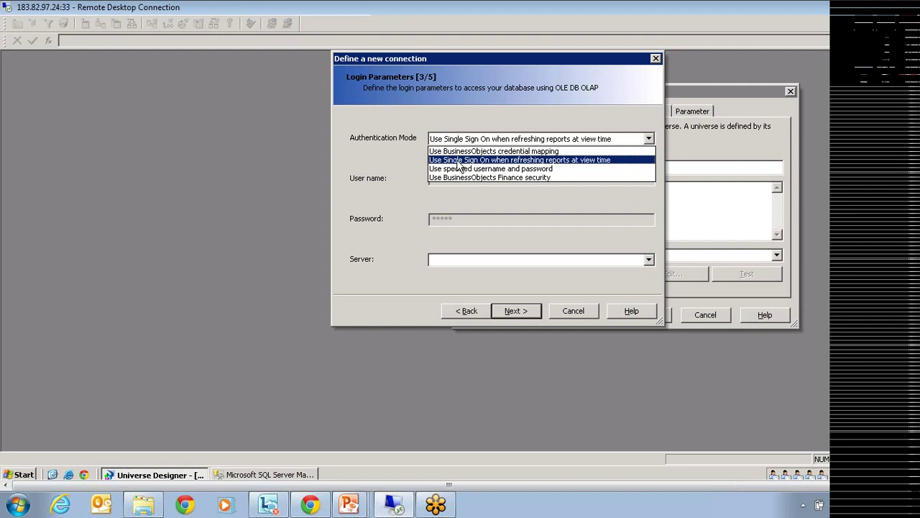
left_click(457, 160)
Enter server 'bidsap1', dismiss the errors, and select the OLAP Cubes catalog.
left_click(505, 311)
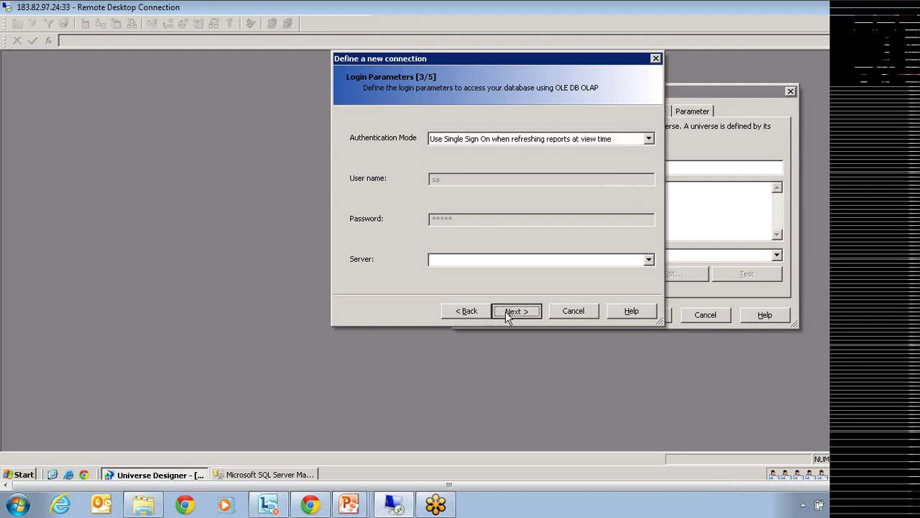
left_click(709, 230)
type("bid")
type("sap1")
left_click(516, 314)
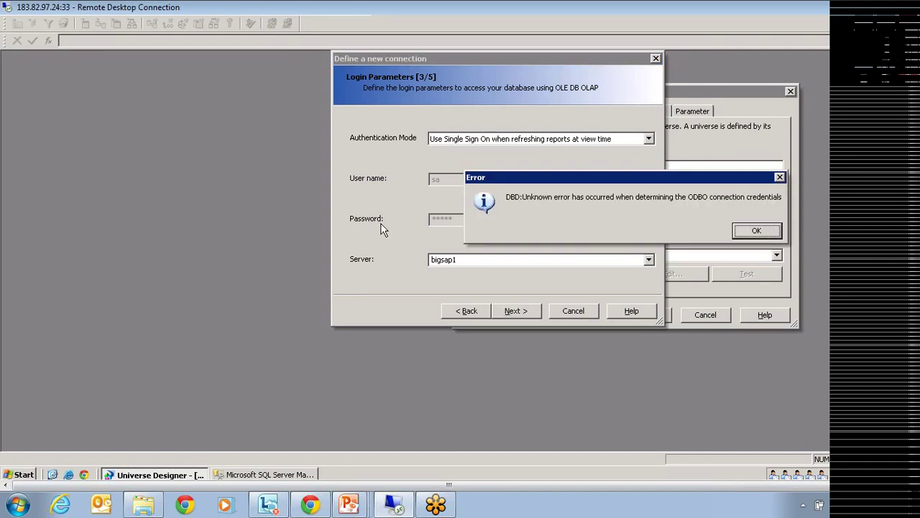
left_click(756, 231)
left_click(387, 129)
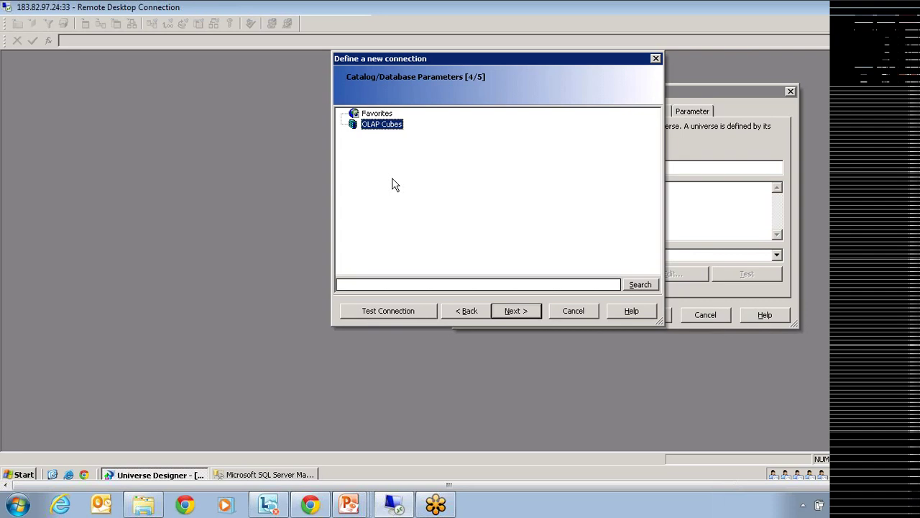
Check the BIGSAP1 instance in Management Studio, then cancel the connection wizard.
left_click(233, 479)
left_click(79, 316)
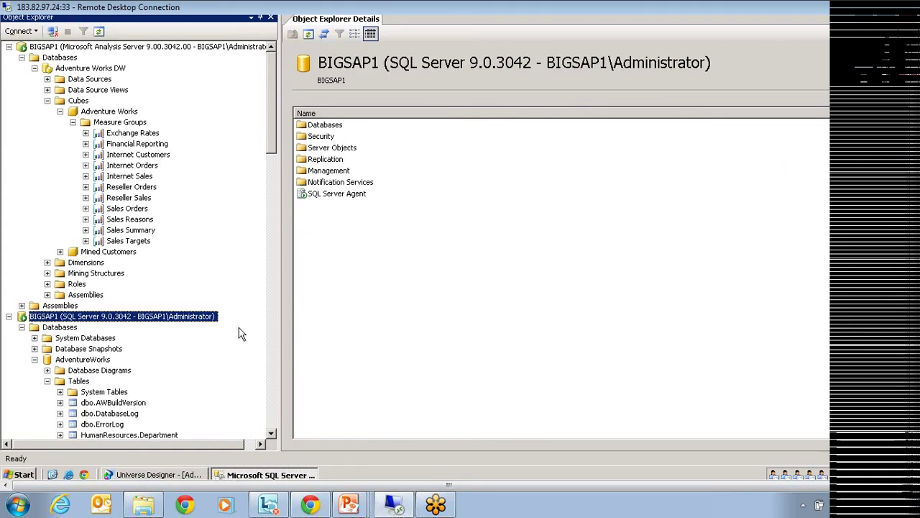
left_click(160, 477)
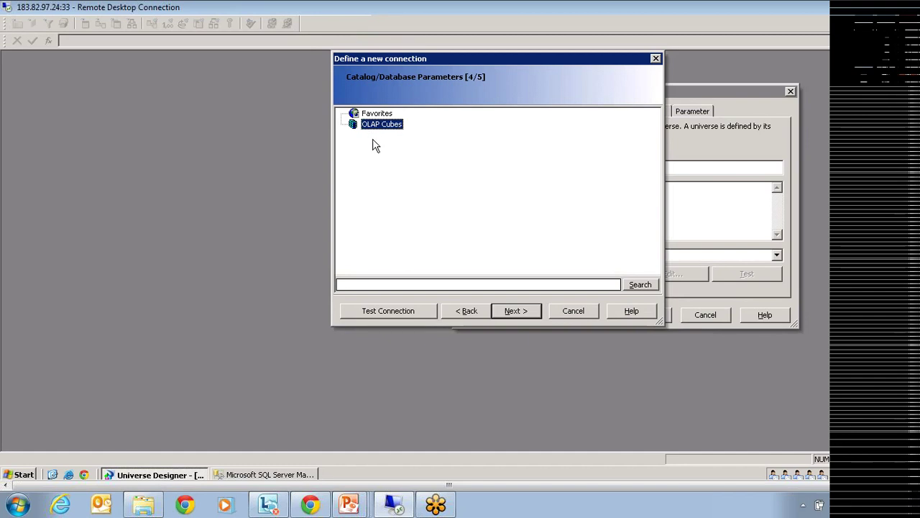
left_click(570, 314)
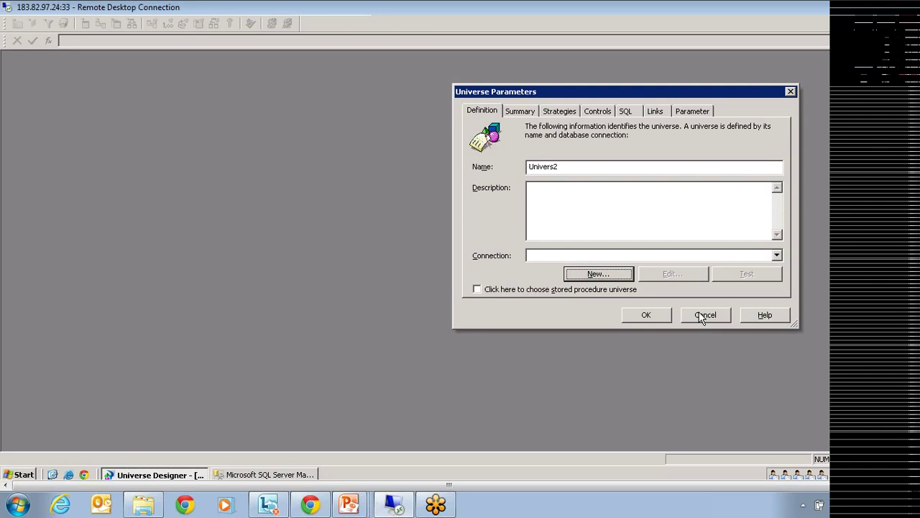
Scroll through the existing connections in the Univers2 Connection list, down and back up.
left_click(702, 317)
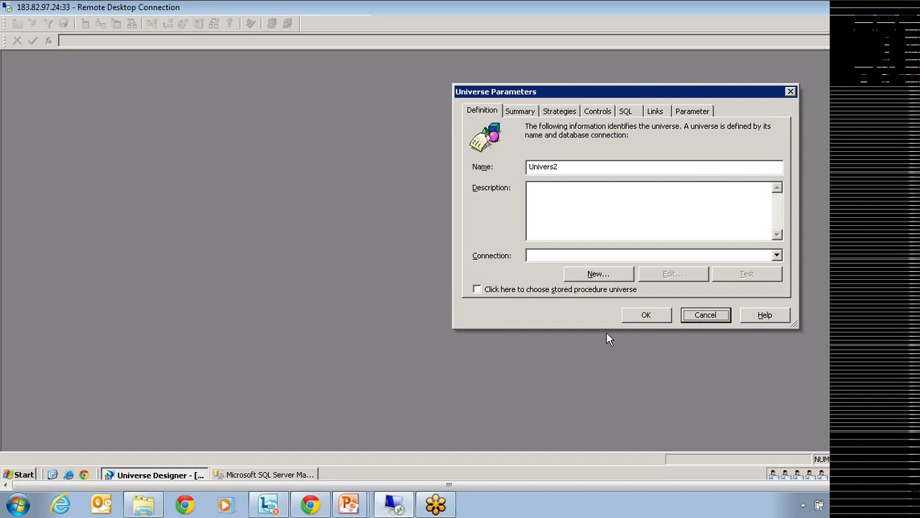
left_click(776, 255)
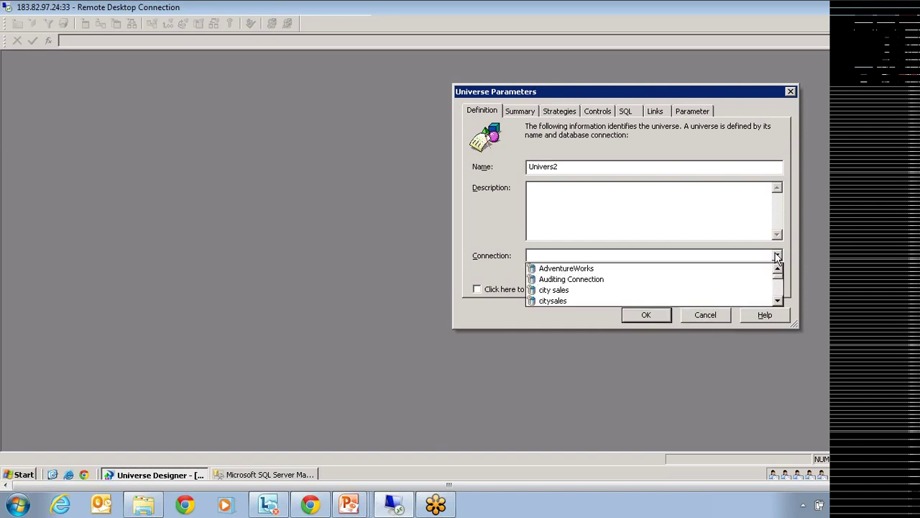
left_click(779, 300)
left_click(778, 301)
left_click(779, 300)
left_click(779, 301)
left_click(778, 300)
left_click(778, 301)
left_click(778, 300)
left_click(778, 300)
left_click(777, 301)
left_click(778, 300)
left_click(778, 301)
left_click(778, 300)
left_click(778, 300)
left_click(777, 301)
left_click(778, 300)
left_click(777, 301)
double_click(777, 300)
double_click(778, 301)
double_click(778, 300)
double_click(778, 301)
left_click(777, 301)
double_click(778, 301)
double_click(778, 299)
double_click(777, 300)
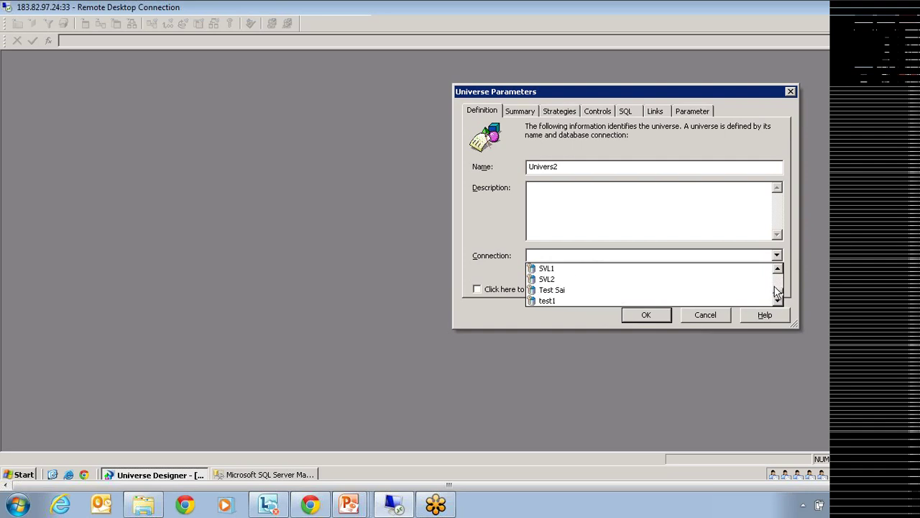
double_click(778, 298)
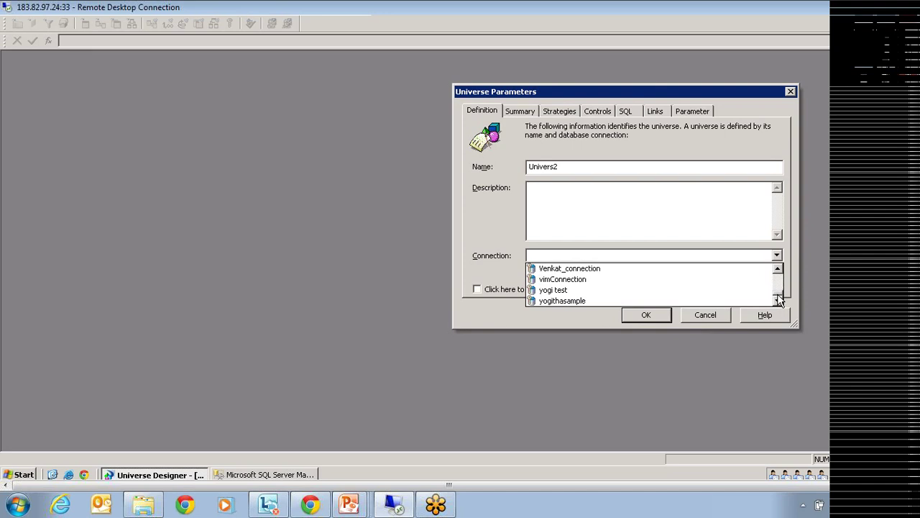
double_click(778, 268)
double_click(778, 268)
double_click(777, 269)
double_click(778, 268)
left_click(778, 268)
left_click(778, 269)
double_click(777, 268)
double_click(778, 268)
double_click(777, 268)
double_click(778, 268)
double_click(777, 268)
double_click(777, 268)
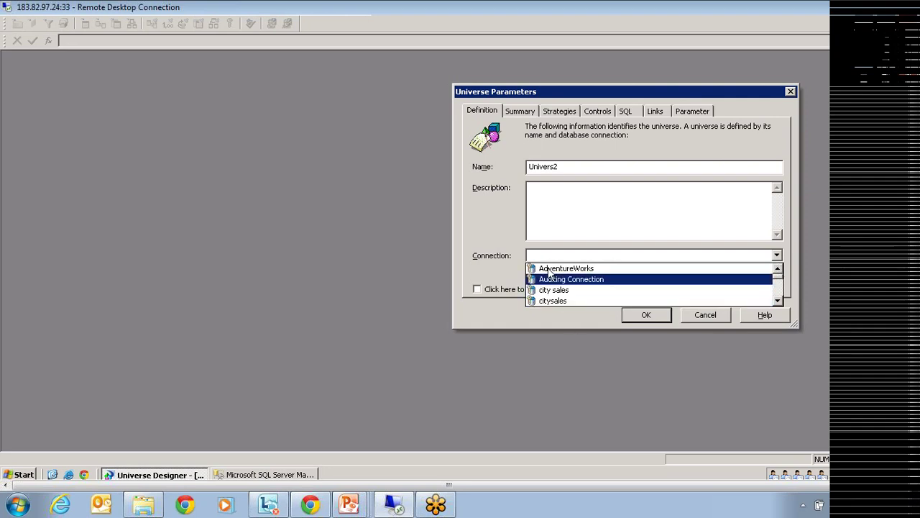
Close the list without choosing, start a new connection wizard, and show the desktop.
left_click(495, 232)
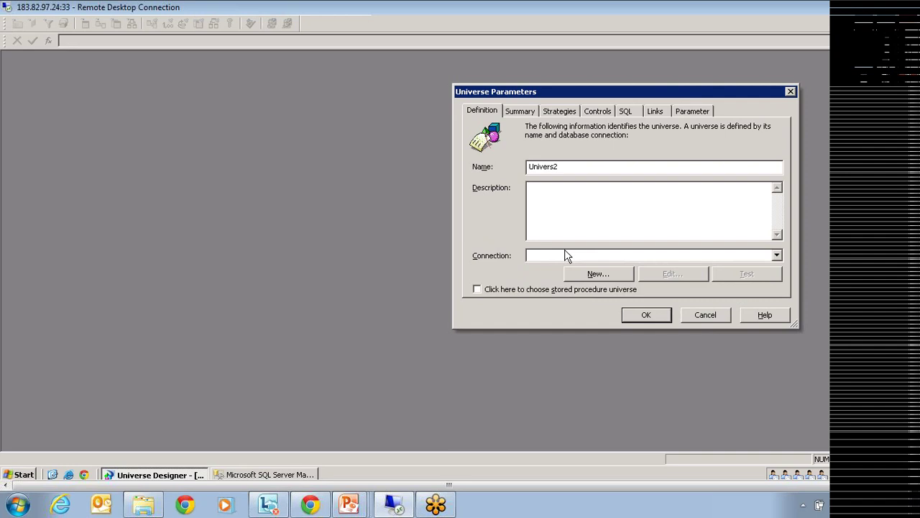
left_click(605, 274)
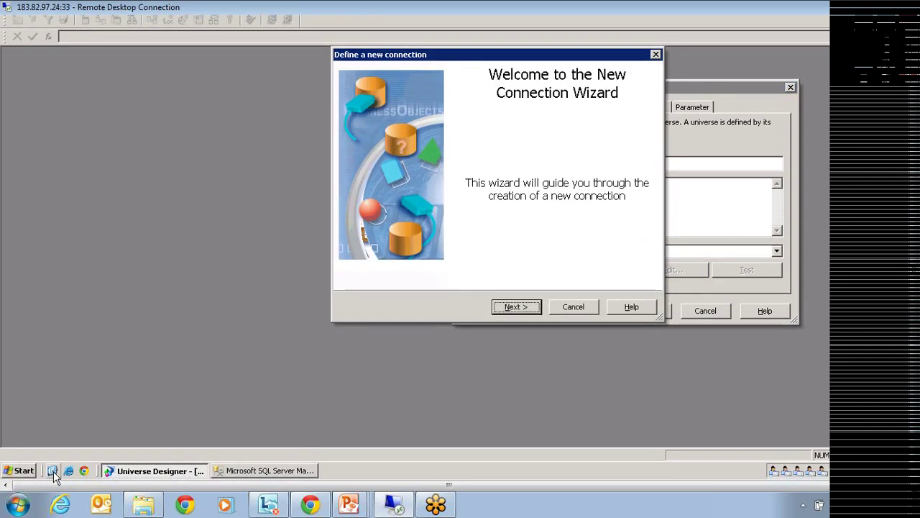
left_click(53, 471)
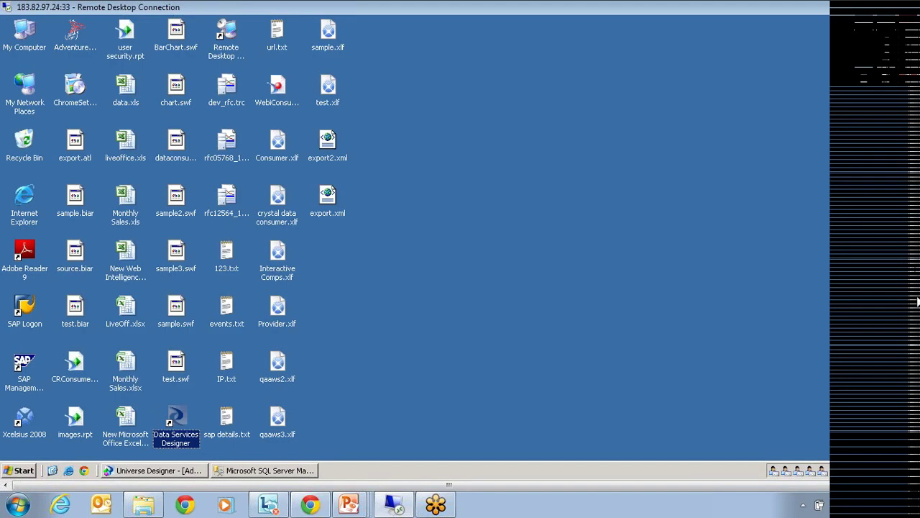
Open SAP Logon 720 and log on to the BI SERVER system.
left_click_drag(918, 299, 918, 245)
double_click(24, 362)
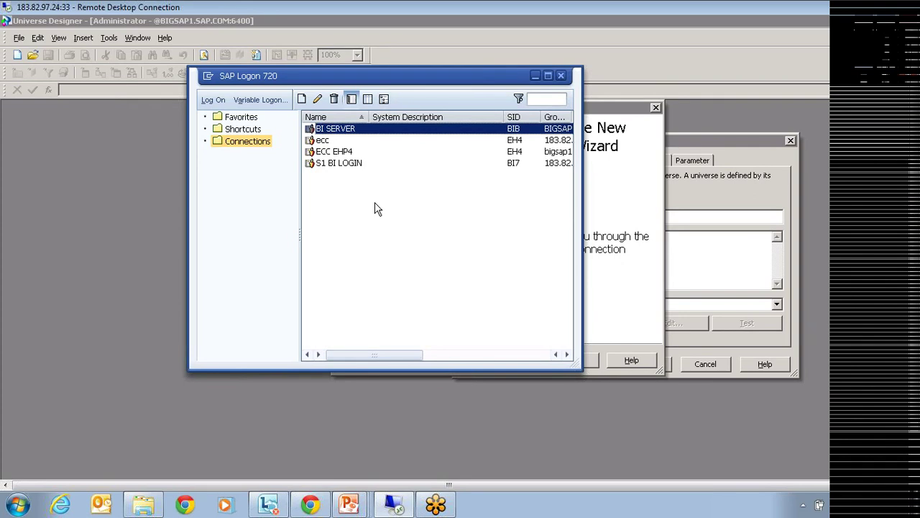
left_click(213, 101)
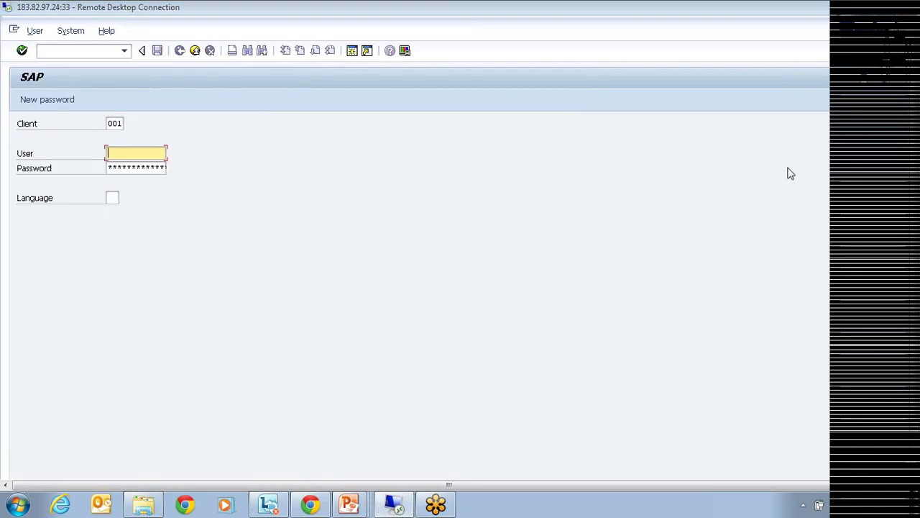
Sign in to SAP GUI client 001 with the autocompleted user name and the account password.
left_click(129, 154)
type("sa")
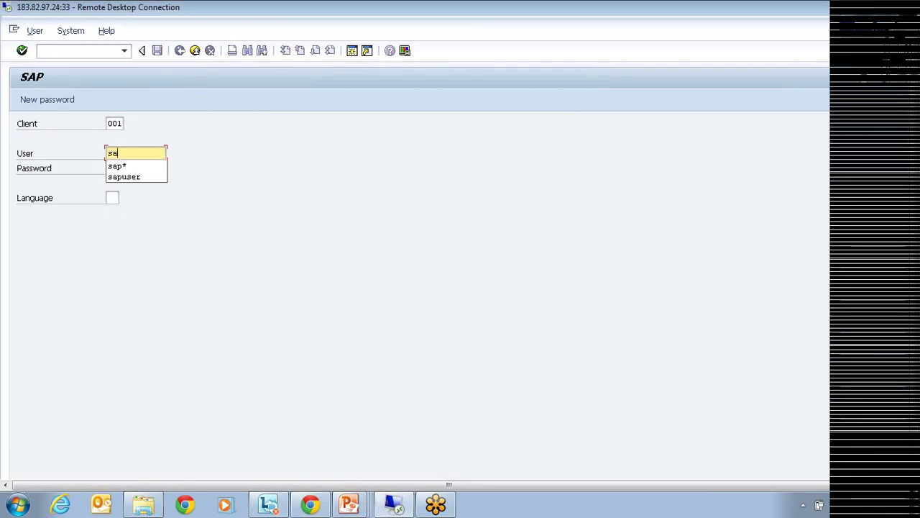
left_click(124, 176)
left_click(129, 169)
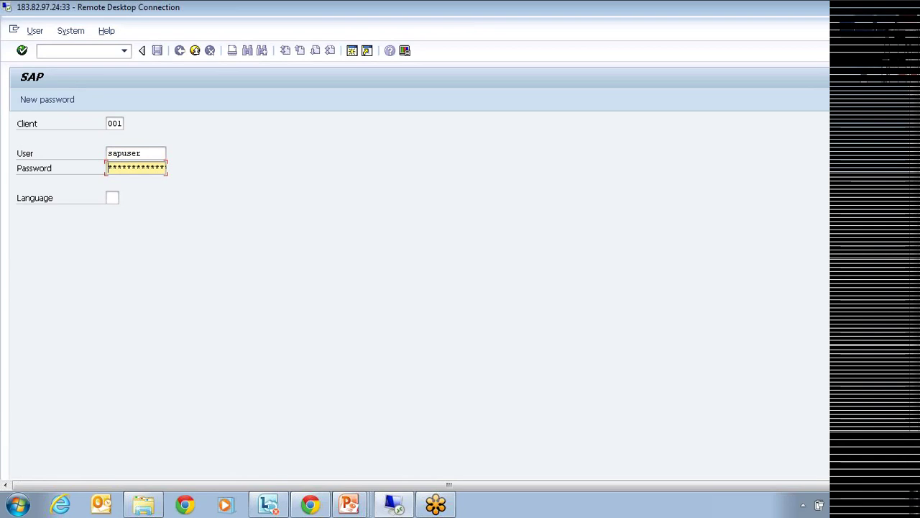
type("*******")
key("Return")
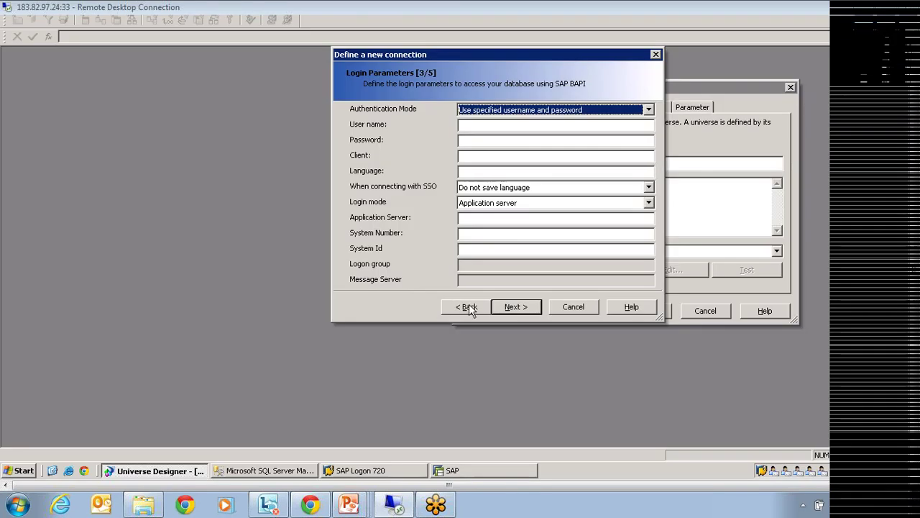
Select SAP Business Warehouse as the connection middleware and advance to the login parameters step.
left_click(467, 307)
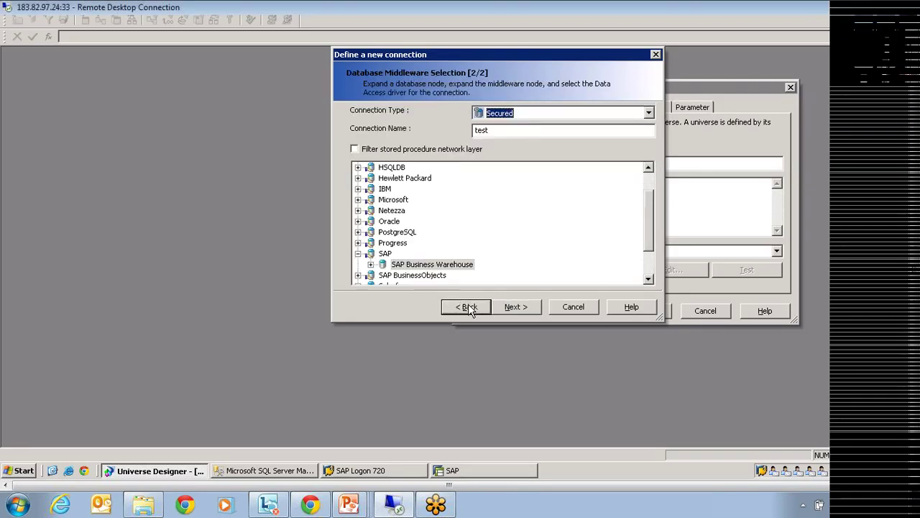
left_click(468, 307)
left_click(510, 309)
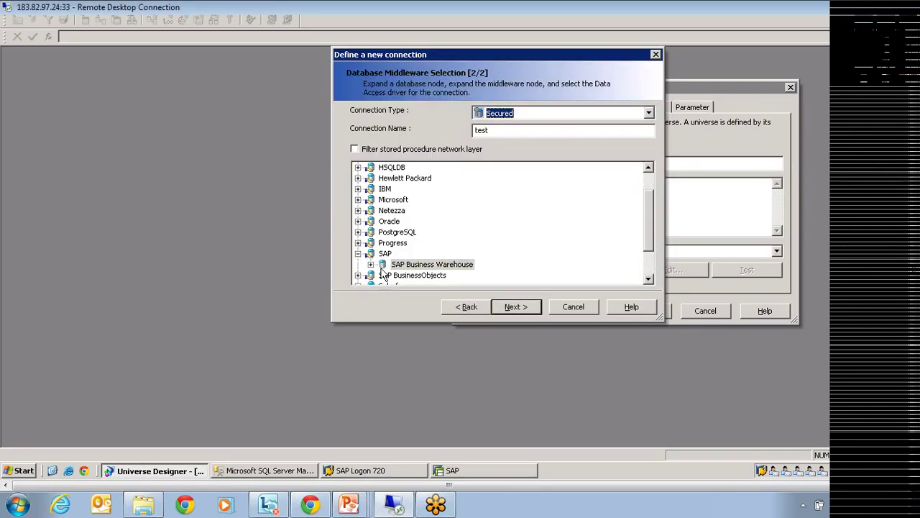
left_click(428, 265)
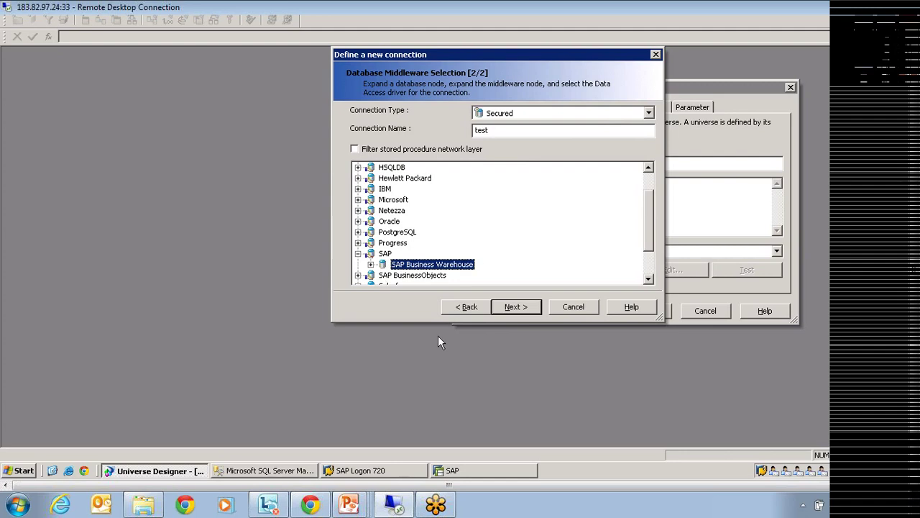
left_click(514, 307)
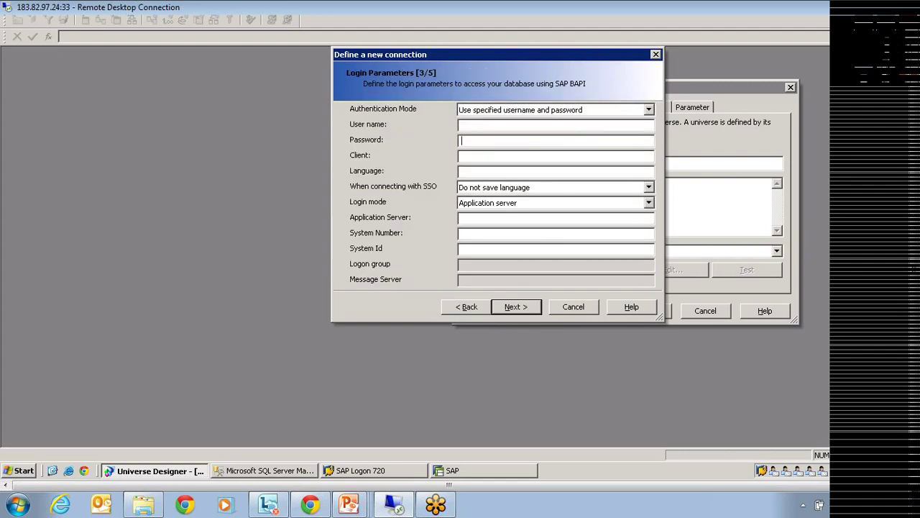
Keep 'Do not save language for SSO', then bring SAP Logon 720 back to the front.
left_click(490, 189)
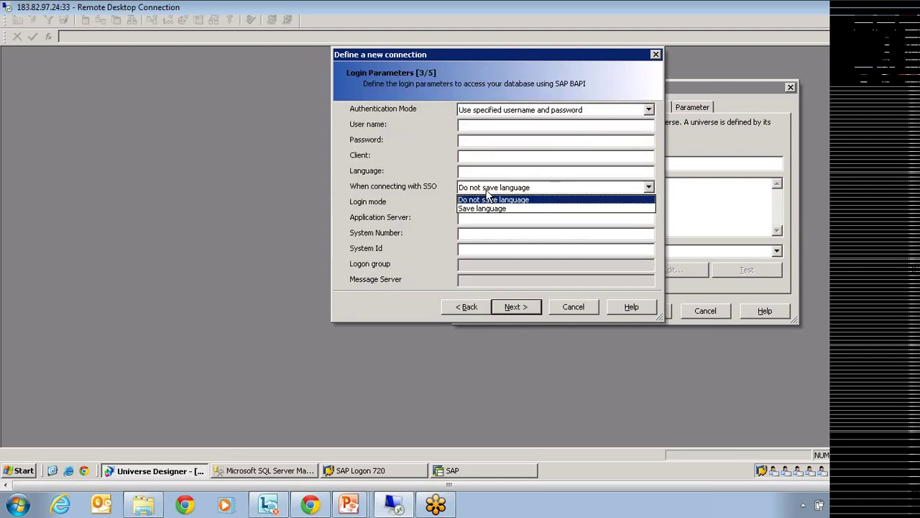
left_click(509, 263)
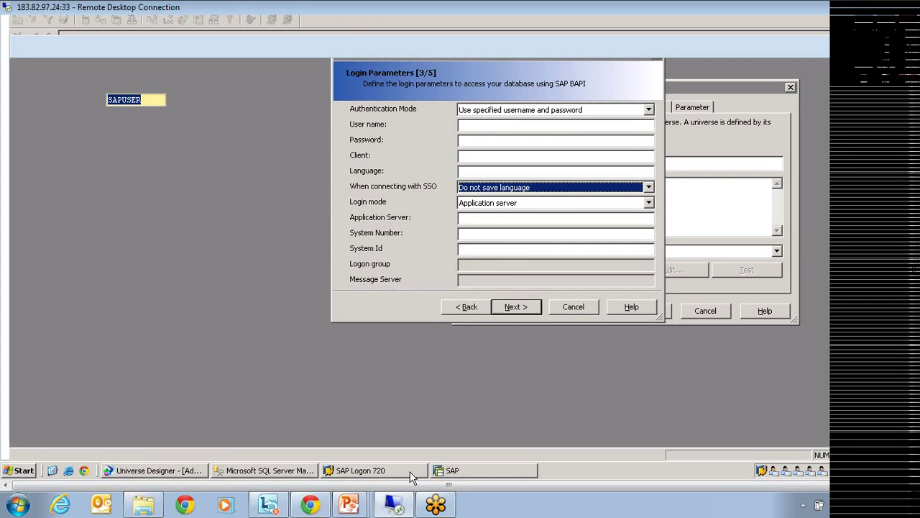
left_click(404, 469)
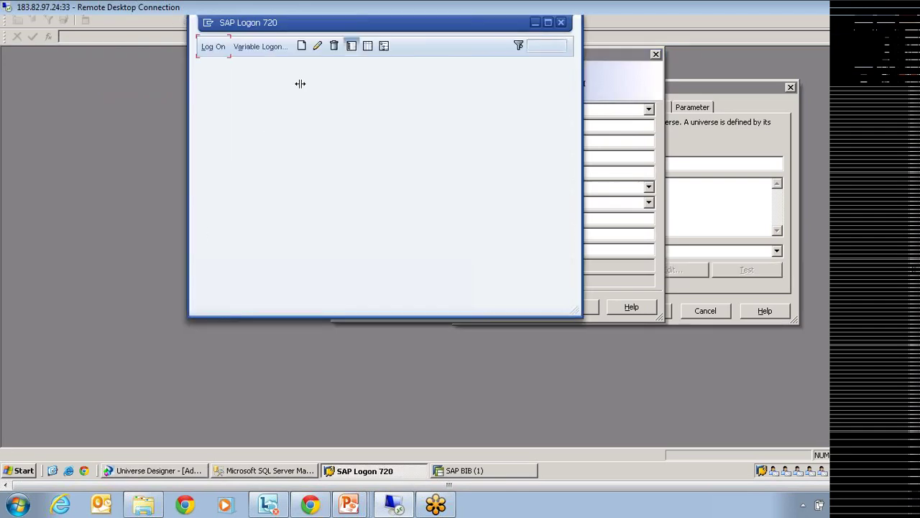
Open the BI SERVER connection's properties (server BIGSAP1, instance 16, system BIB).
right_click(318, 77)
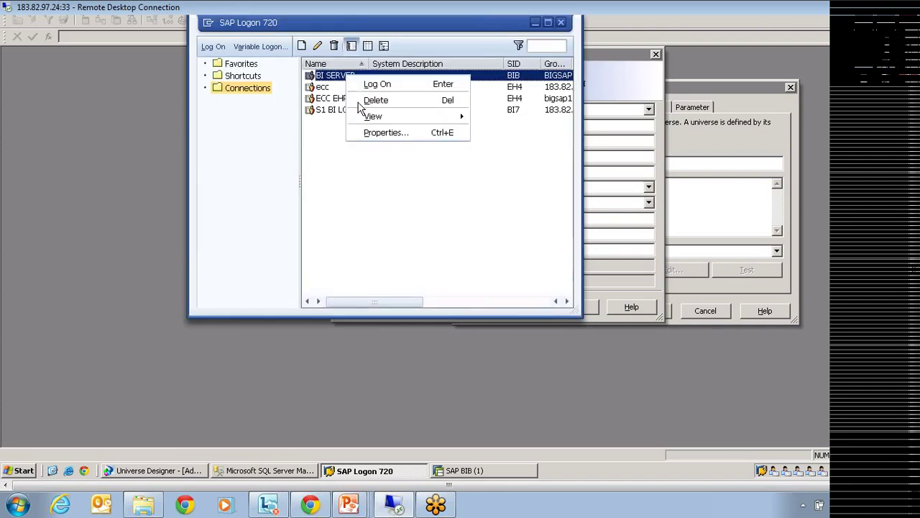
left_click(376, 132)
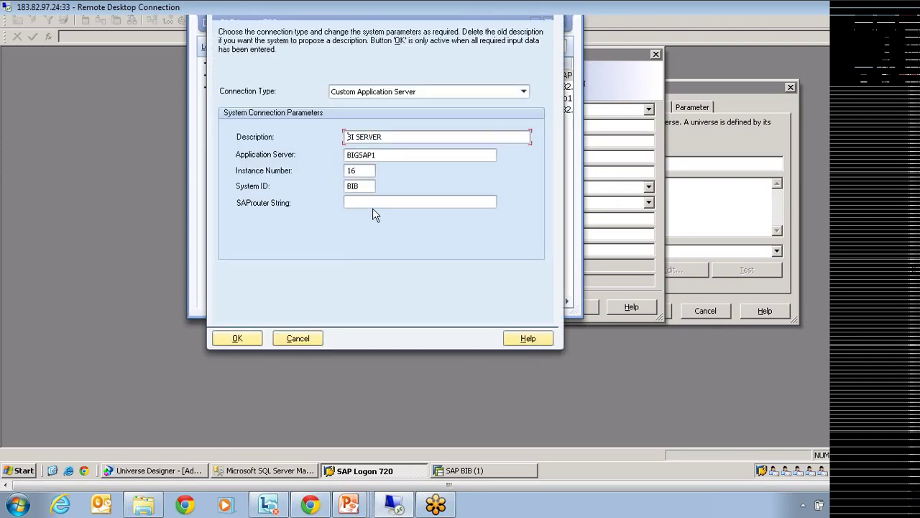
Cancel the new connection wizard and the Univers2 universe parameters without applying changes.
left_click(627, 64)
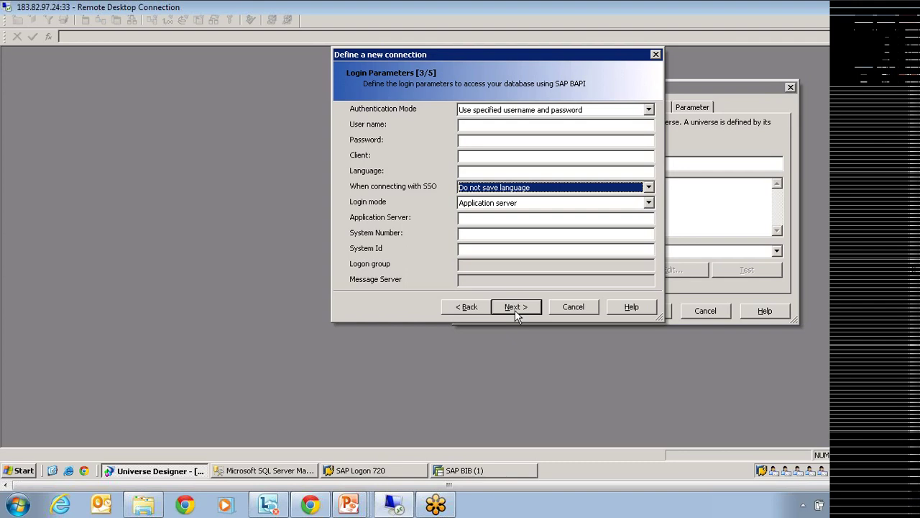
left_click(575, 309)
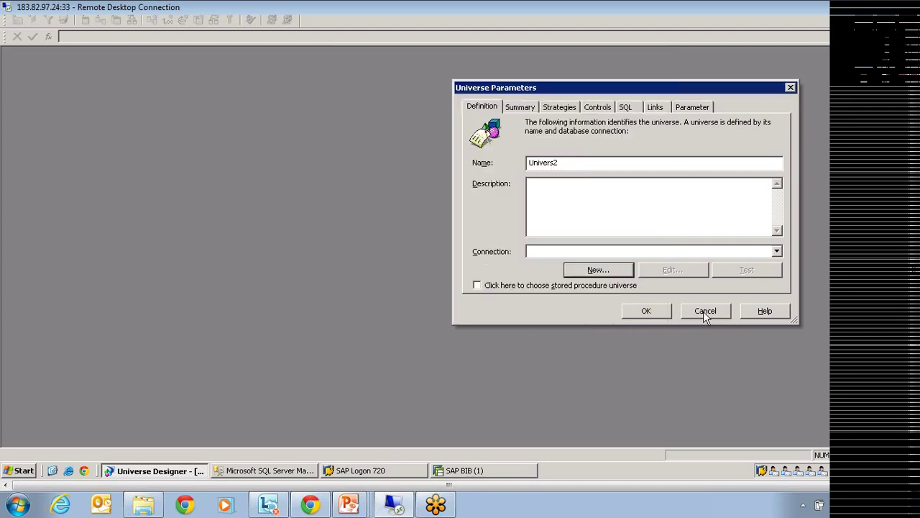
left_click(704, 313)
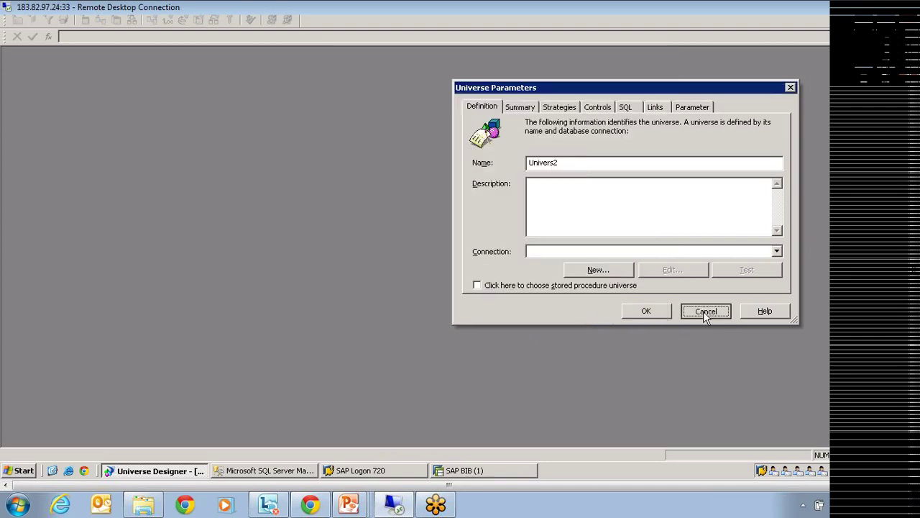
left_click(706, 314)
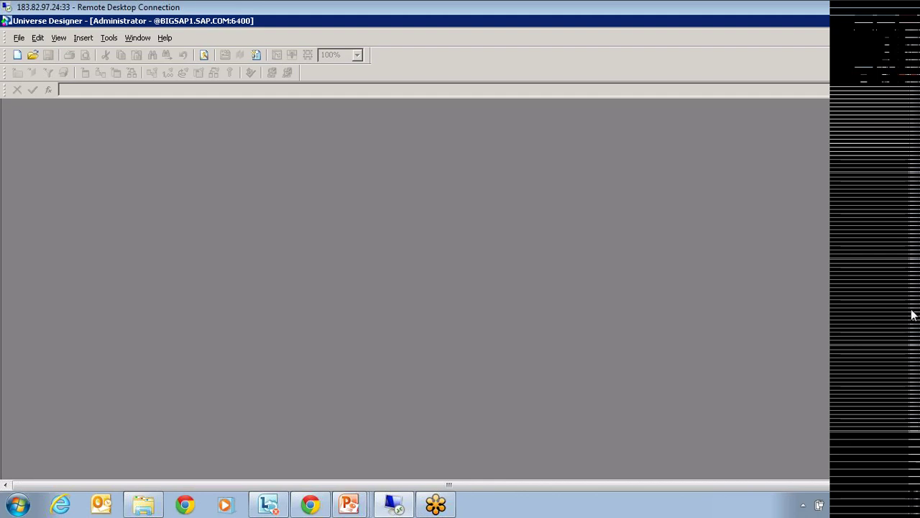
Scroll the Remote Desktop view down to reveal the server taskbar.
left_click_drag(912, 307, 909, 371)
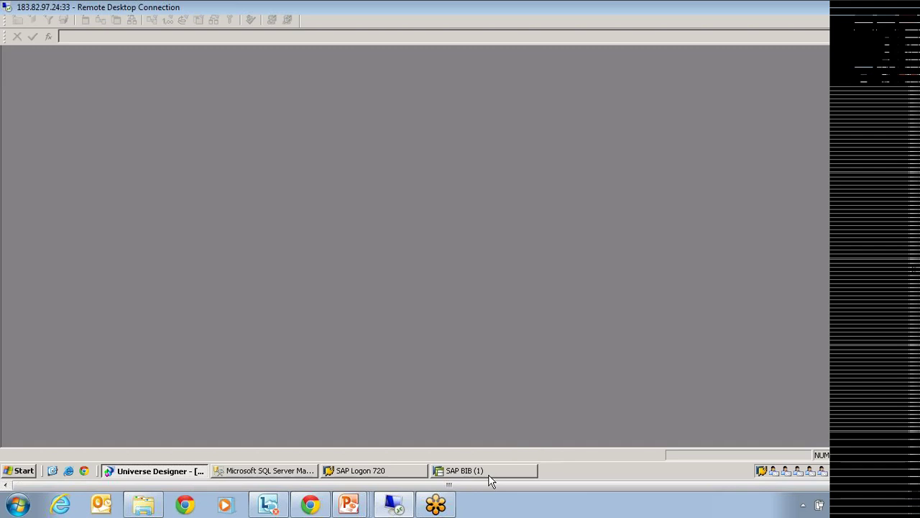
Launch Internet Explorer and open the saved InfoView logon page from Favorites.
left_click(26, 472)
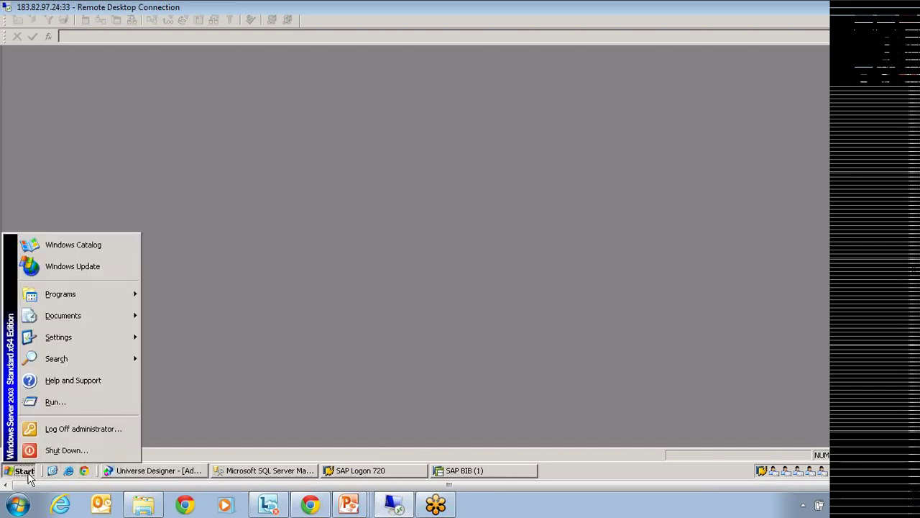
left_click(71, 475)
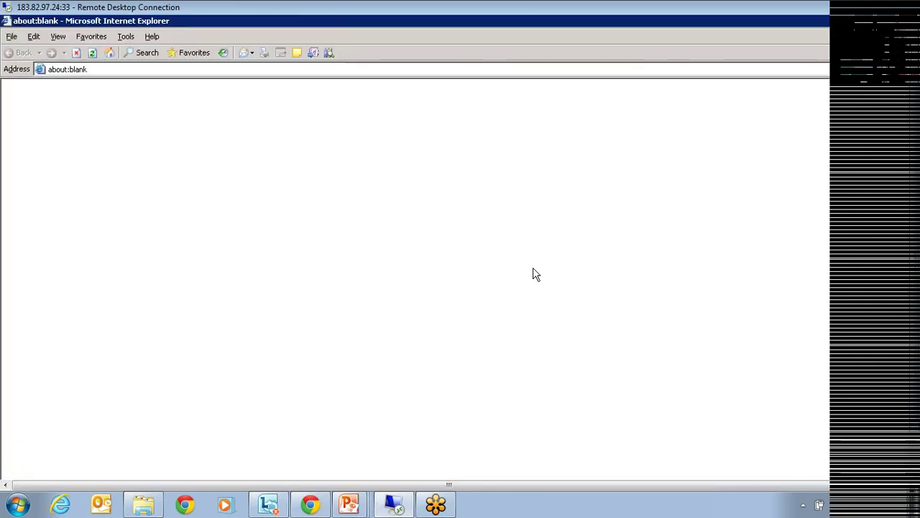
left_click(101, 42)
left_click(115, 129)
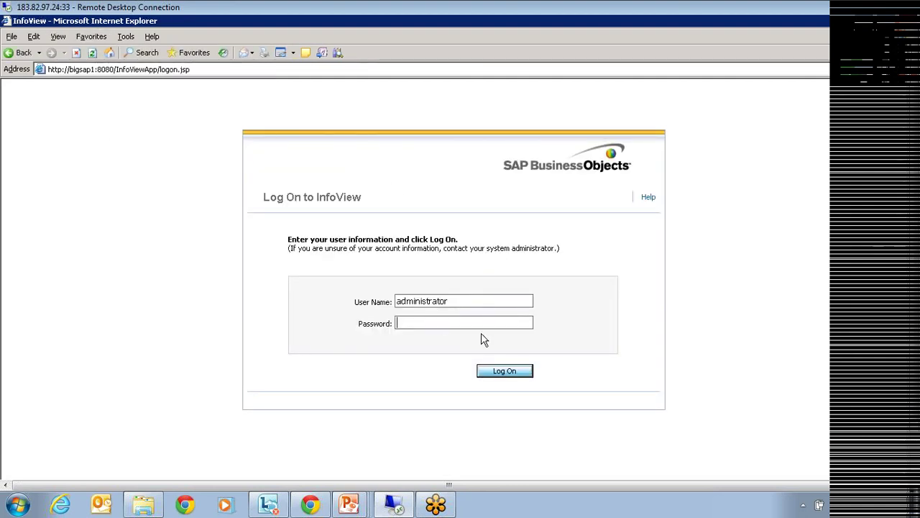
Log on to InfoView as administrator with the account password.
key("ctrl+a")
left_click(439, 342)
type("•••••••••")
key("Return")
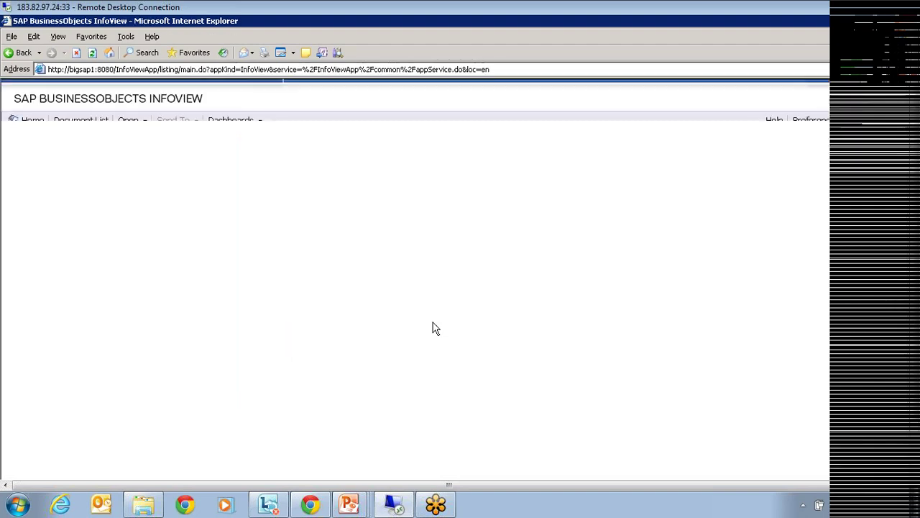
Create a new Web Intelligence document in the Public Folders > Training folder.
left_click(115, 239)
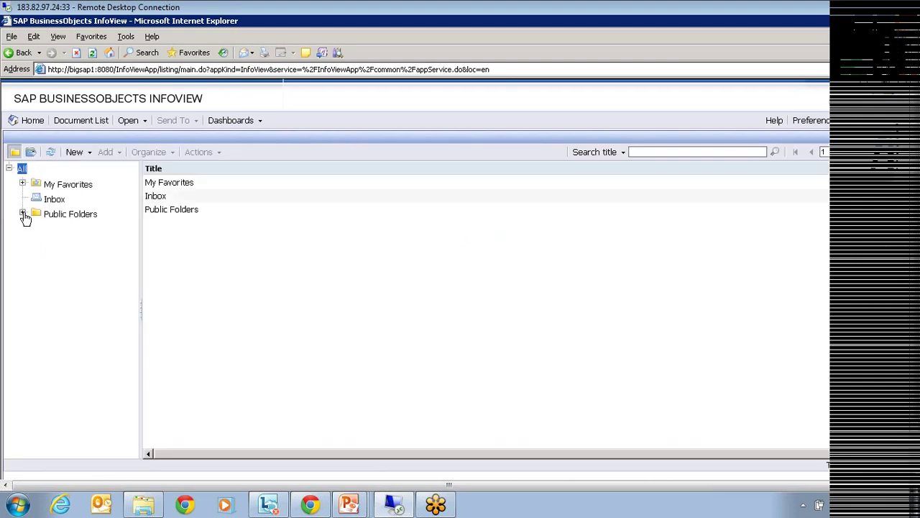
left_click(23, 214)
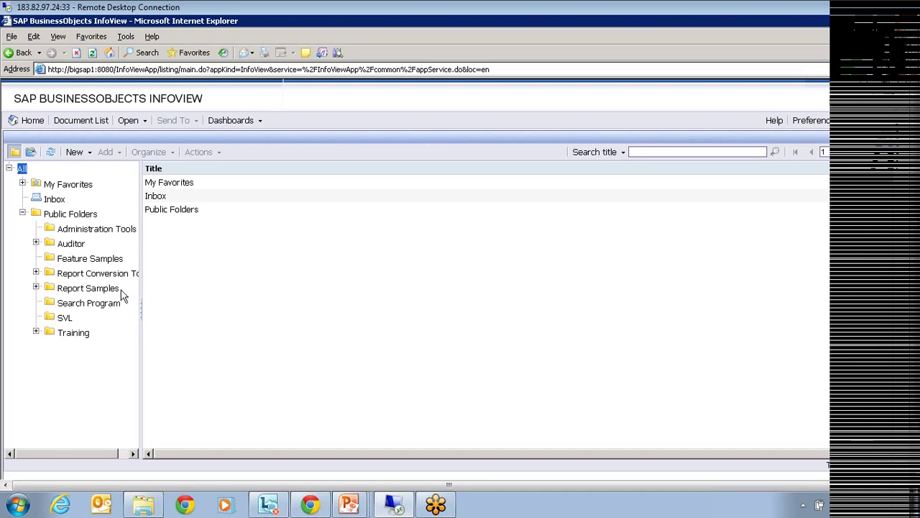
left_click(70, 335)
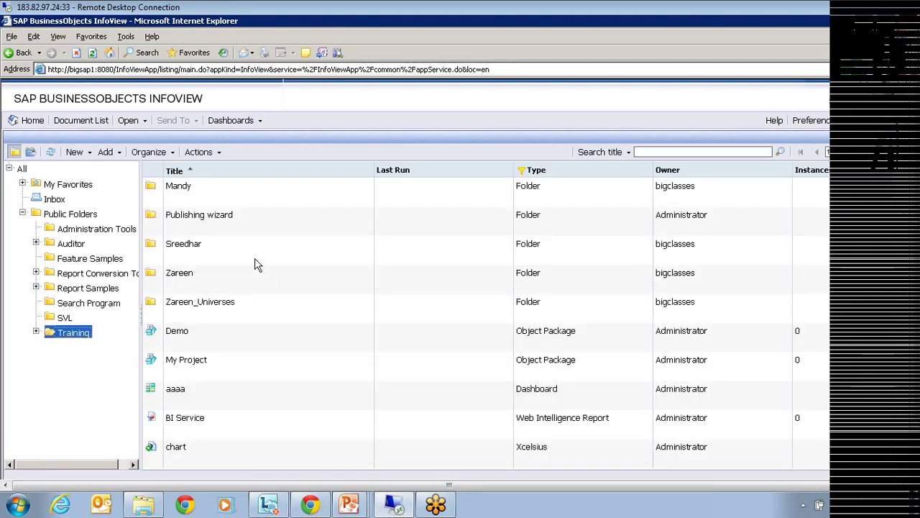
left_click(90, 154)
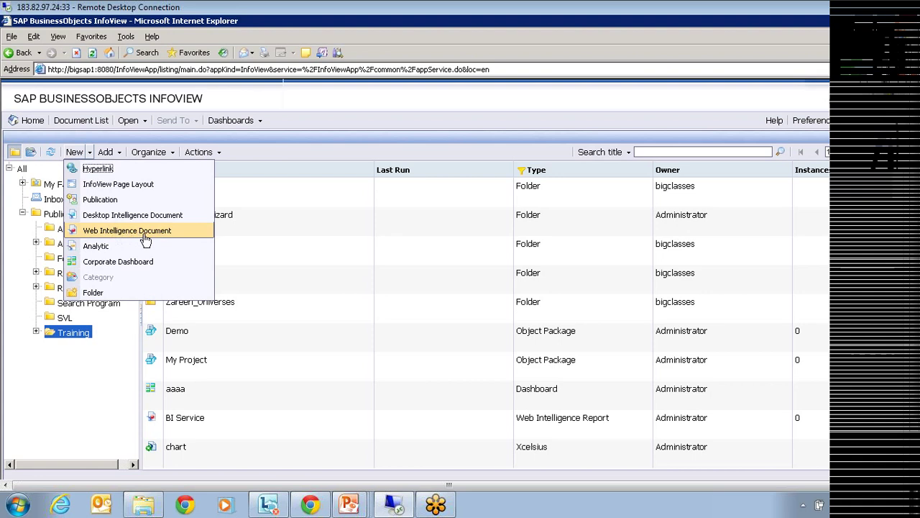
left_click(144, 236)
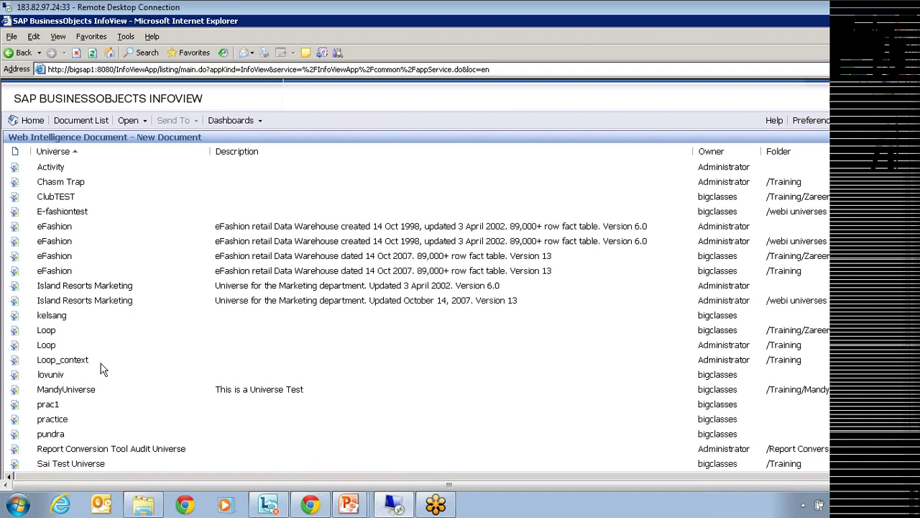
Pick the eFashion universe to open its Query Panel for the new document.
left_click(61, 229)
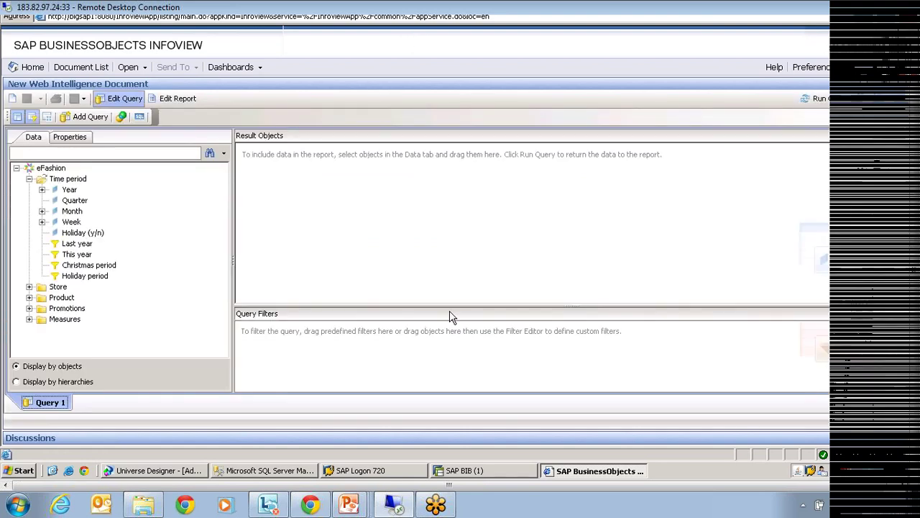
Add Year, Month and Sales revenue to Result Objects and run the query.
left_click_drag(69, 190, 247, 207)
left_click_drag(71, 211, 330, 230)
left_click(28, 319)
left_click_drag(83, 319, 407, 240)
left_click(814, 98)
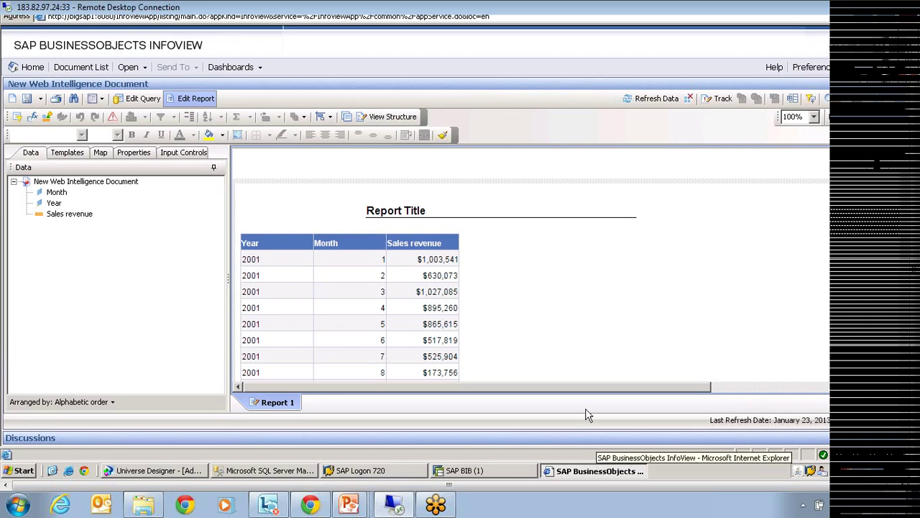
Resize a column in the result table, then close the report to return to the document list.
left_click(742, 385)
left_click_drag(739, 378, 518, 383)
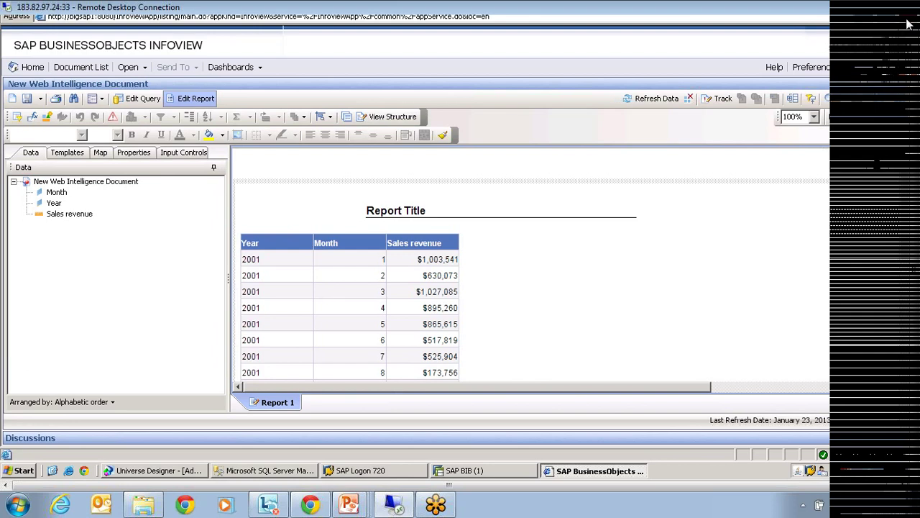
left_click(906, 87)
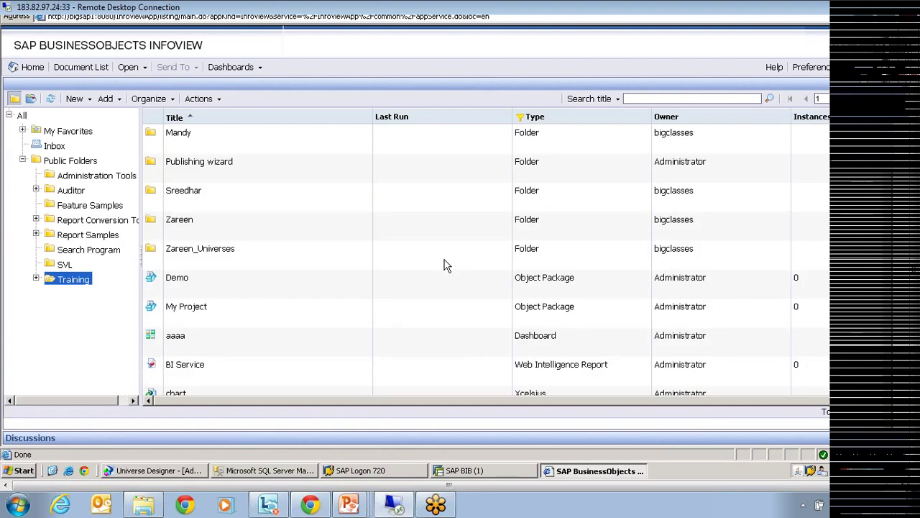
Open the BI Service report via Modify and select its Sales revenue column.
left_click(220, 369)
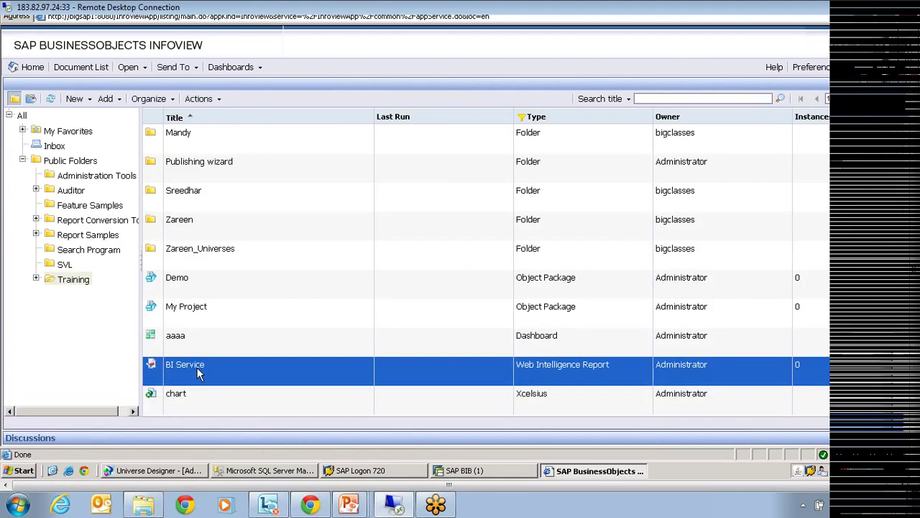
right_click(197, 368)
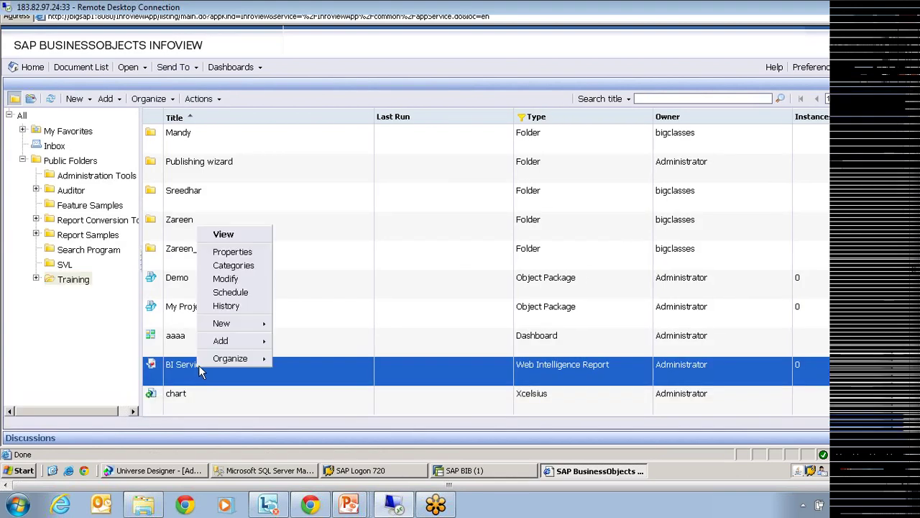
left_click(226, 279)
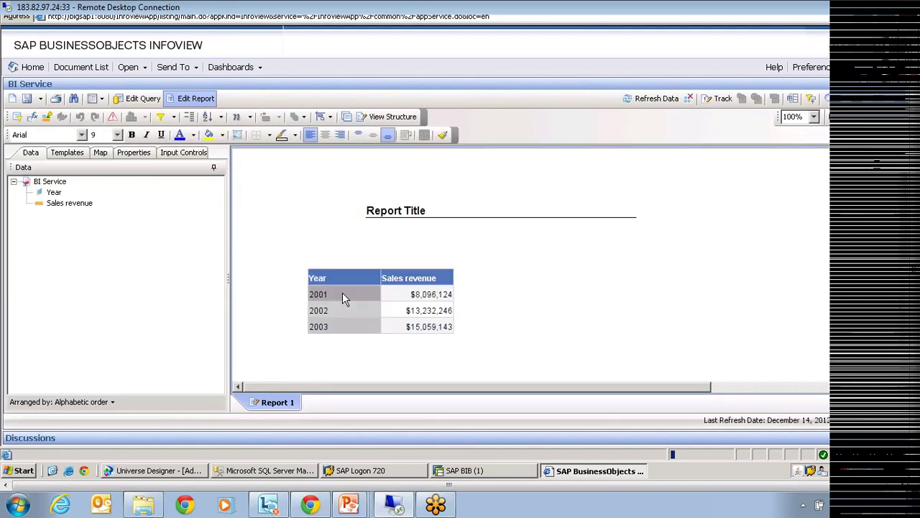
left_click(432, 300)
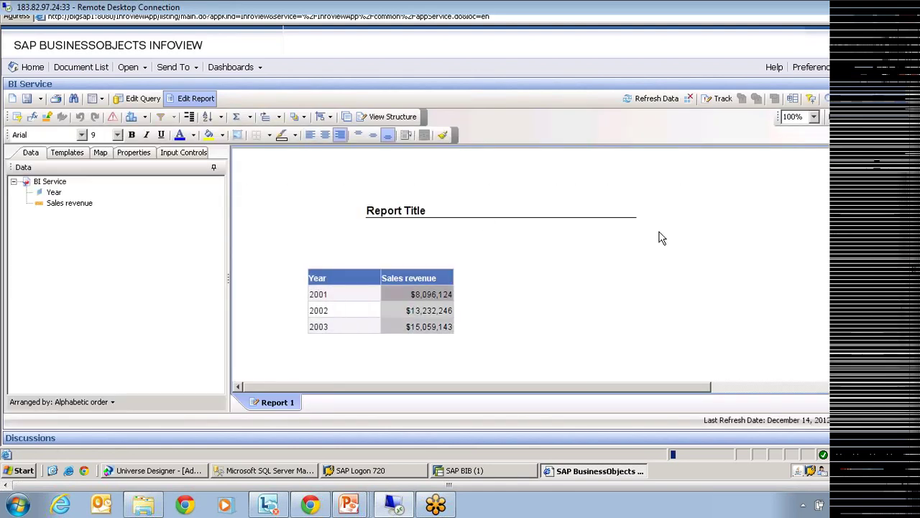